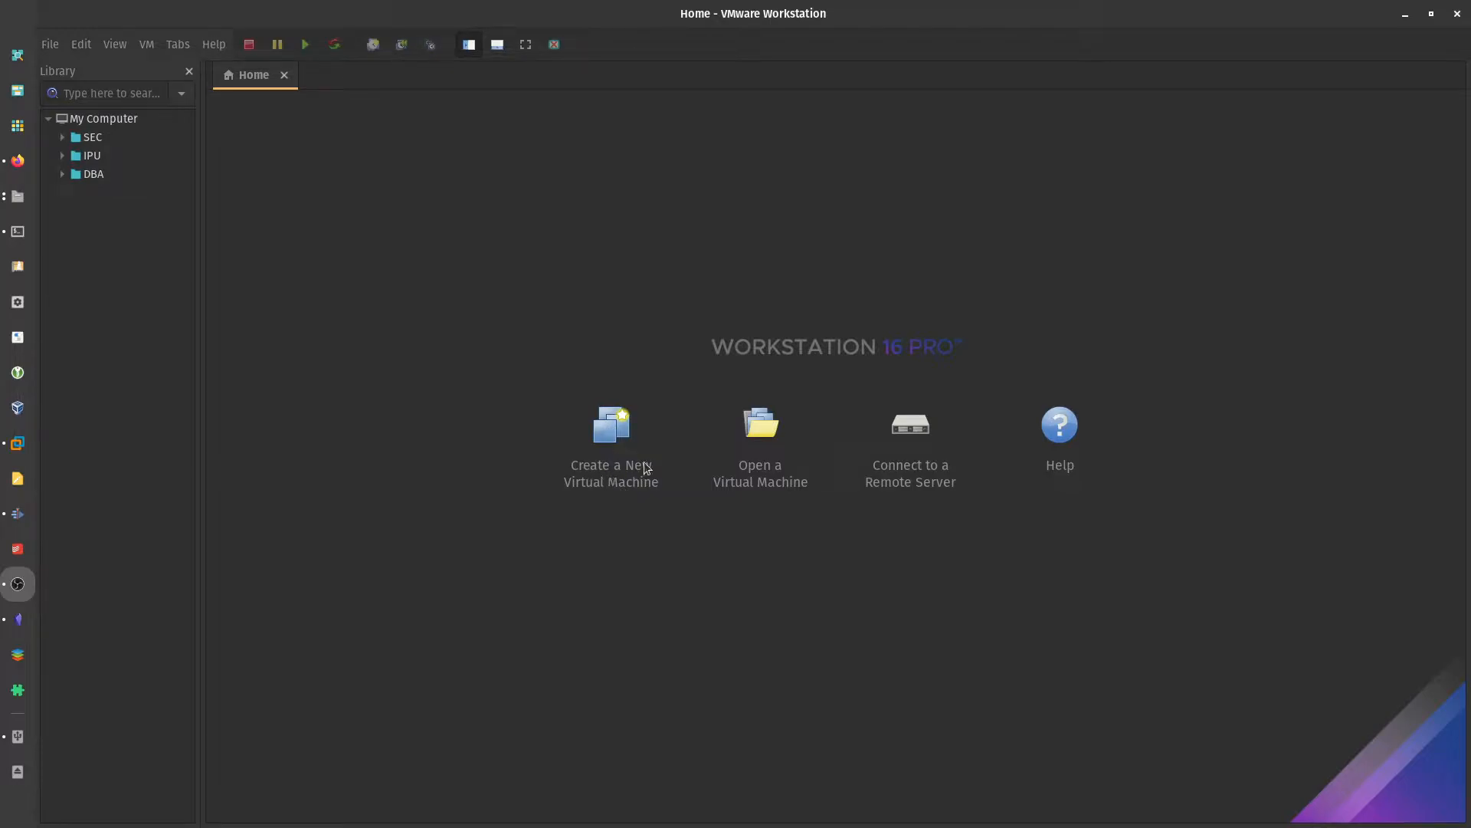
Start a custom new virtual machine with Workstation 16.2.x compatibility and the SERVER_EVAL_x64FRE_en-us ISO image as installation source
{"action": "left_click", "coordinate": [583, 437]}
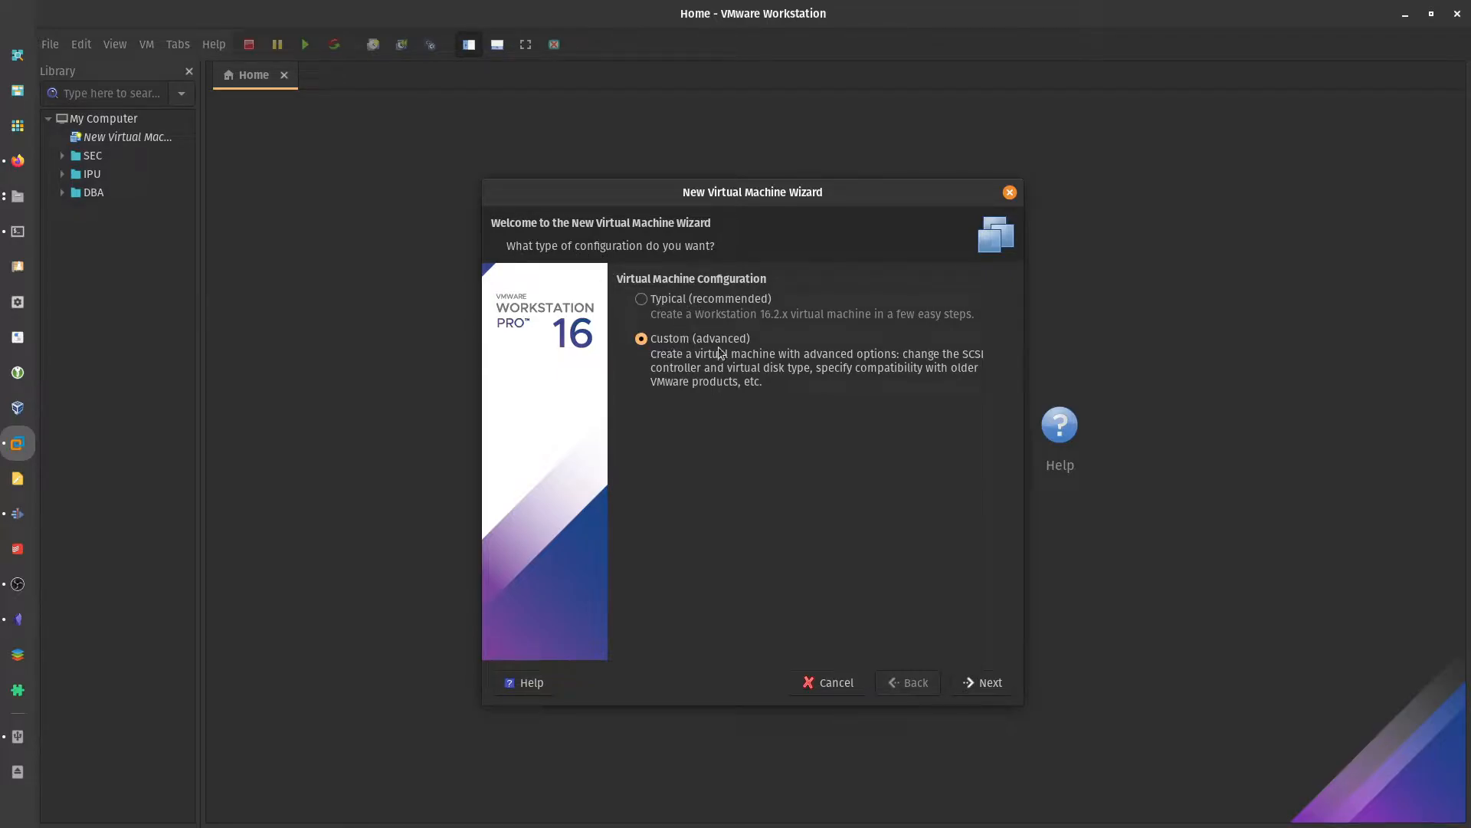
{"action": "left_click", "coordinate": [970, 681]}
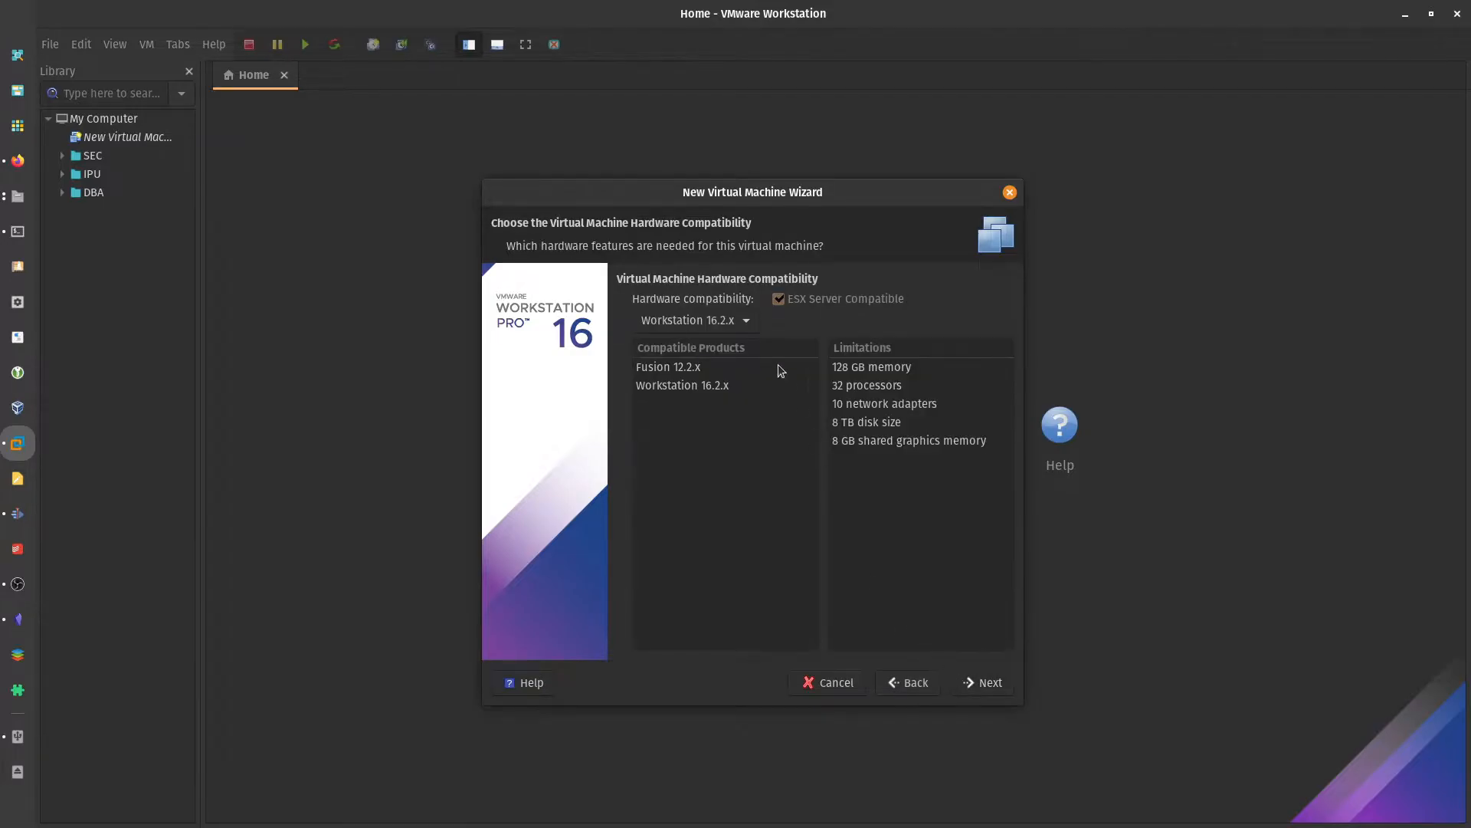
{"action": "left_click", "coordinate": [982, 688]}
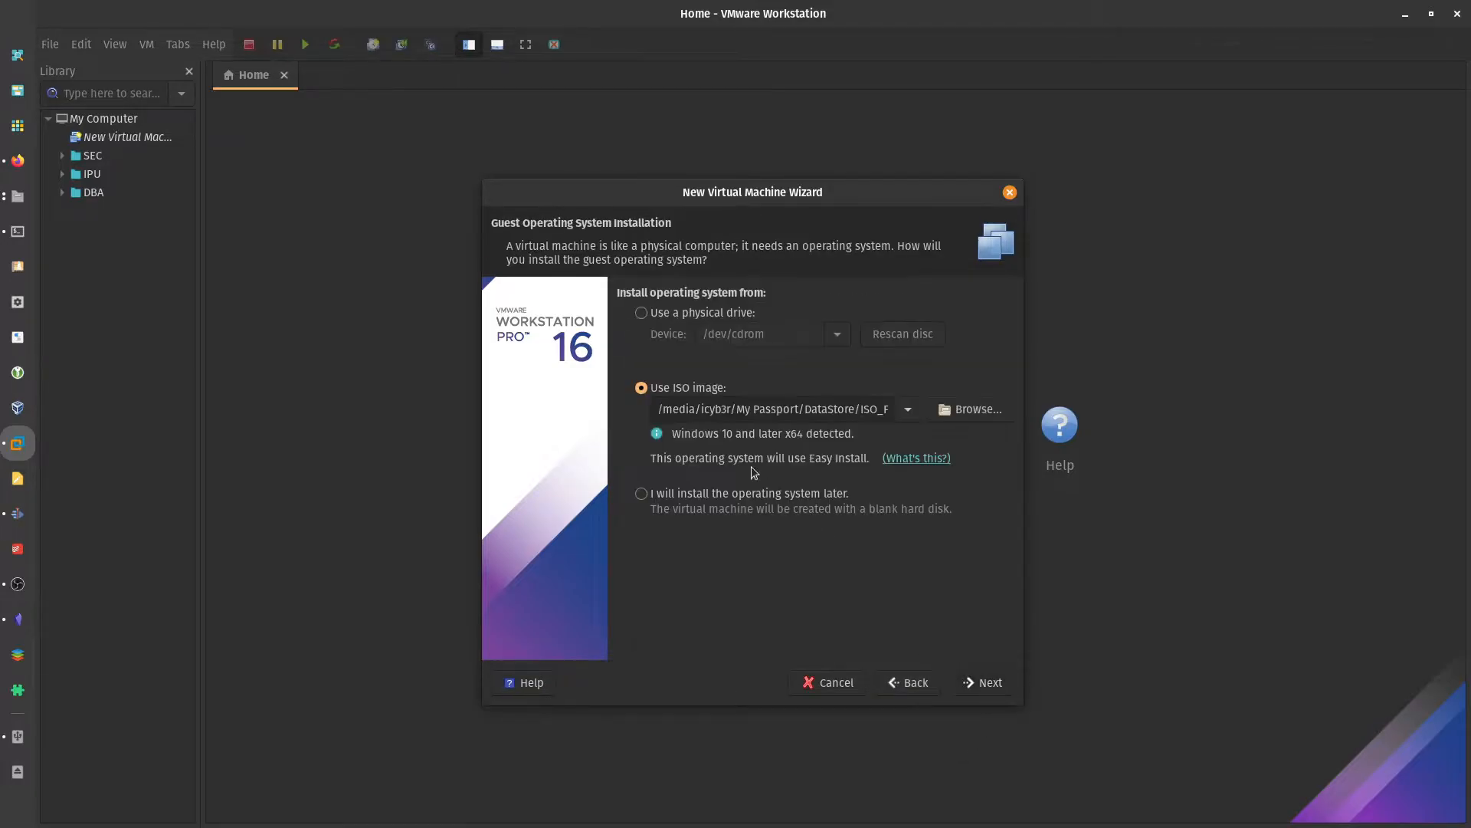
{"action": "left_click_drag", "start_coordinate": [793, 415], "coordinate": [921, 428]}
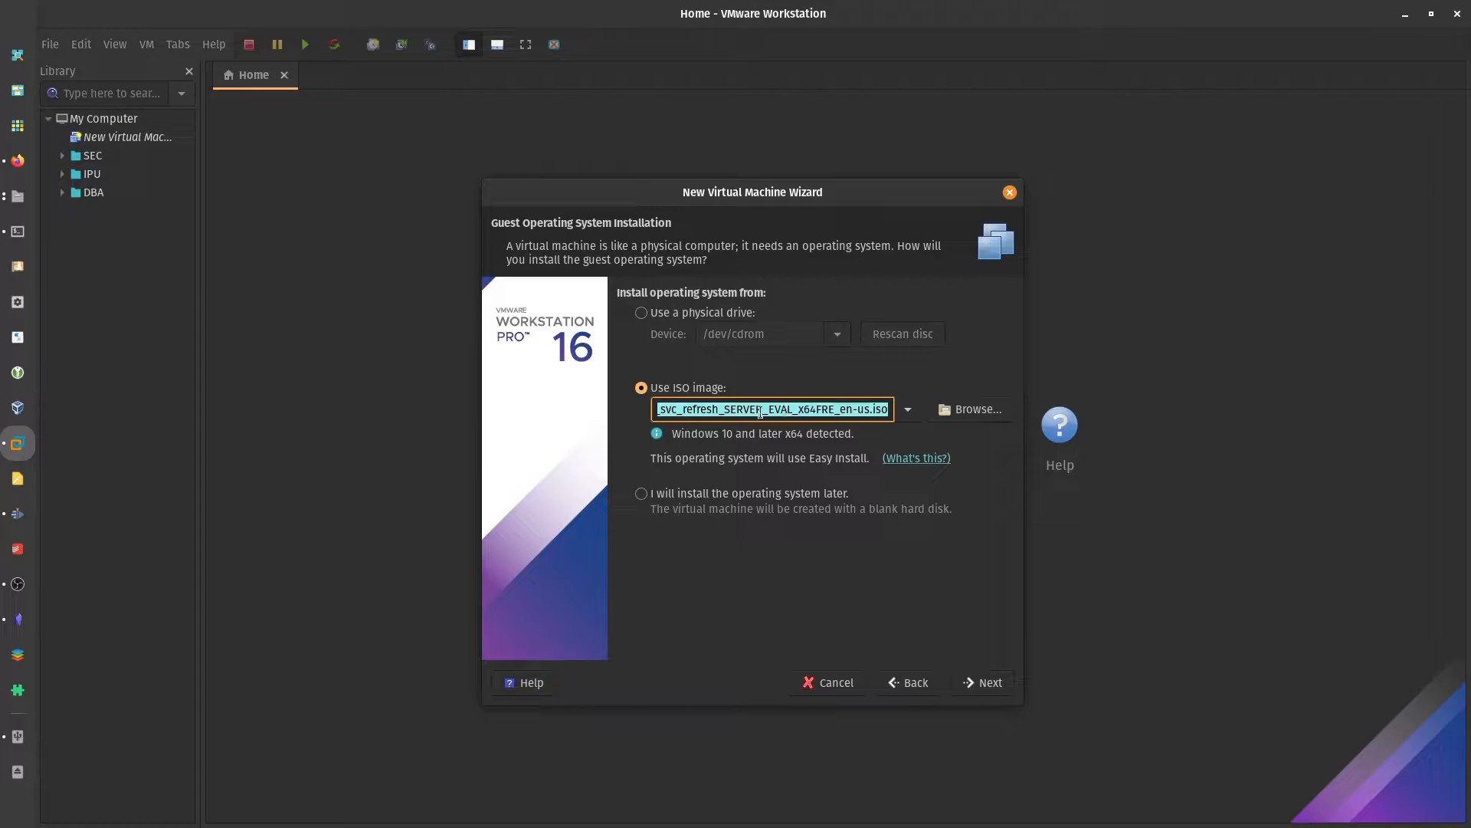
{"action": "left_click", "coordinate": [983, 684]}
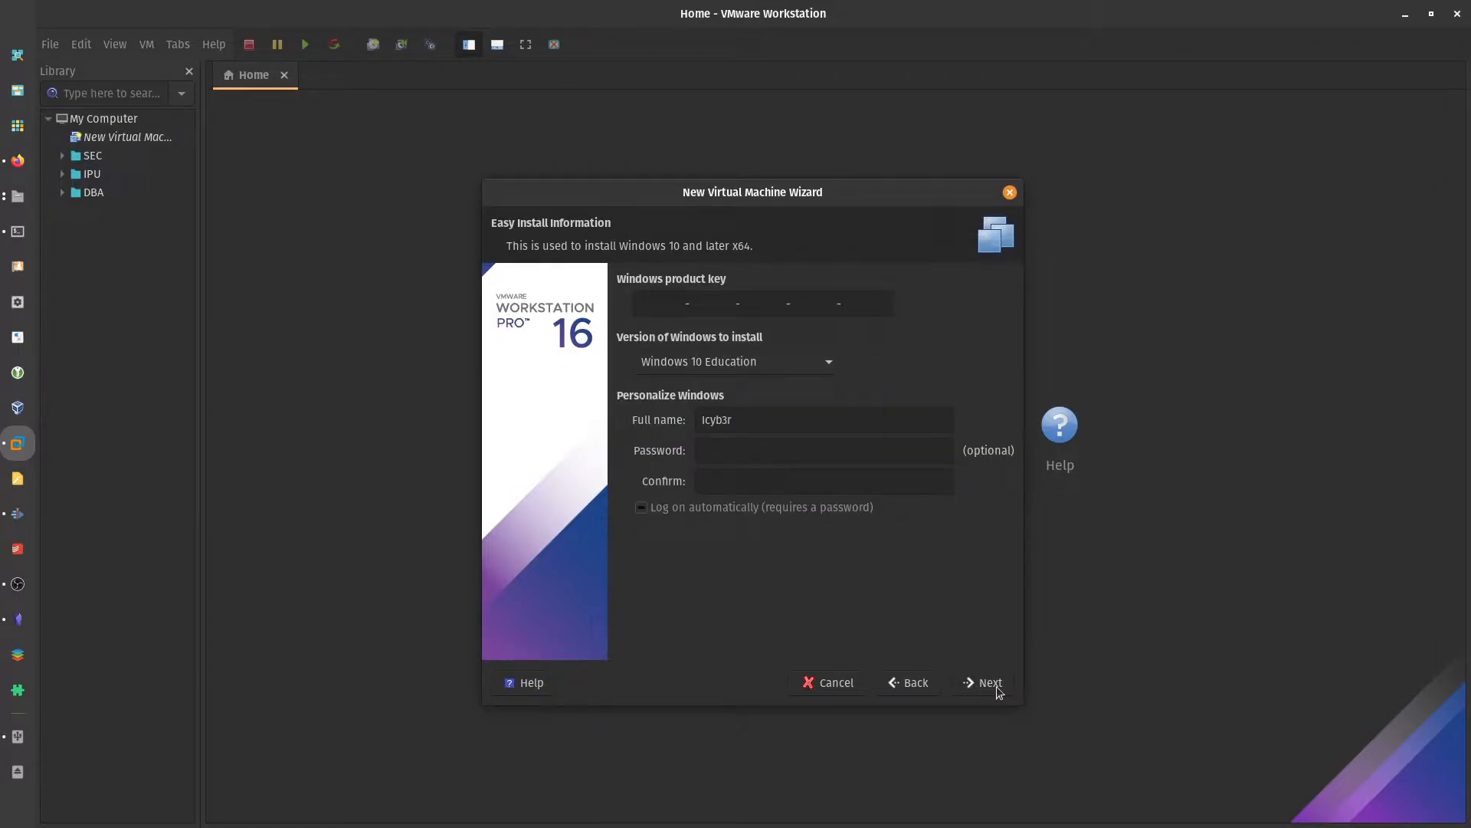
Continue without a Windows product key and name the virtual machine Win22Srvx64
{"action": "left_click", "coordinate": [996, 687]}
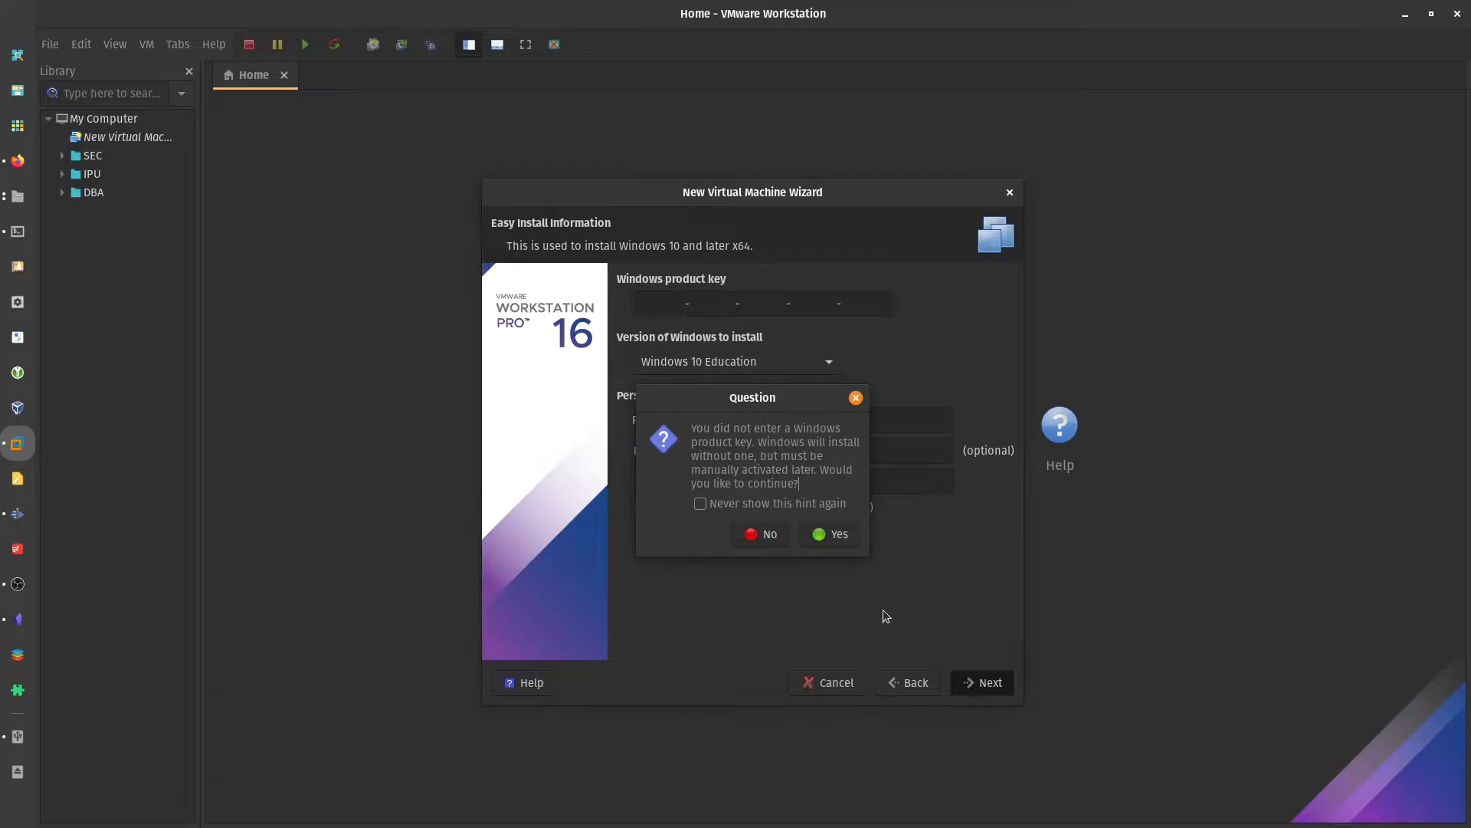
{"action": "left_click", "coordinate": [825, 536]}
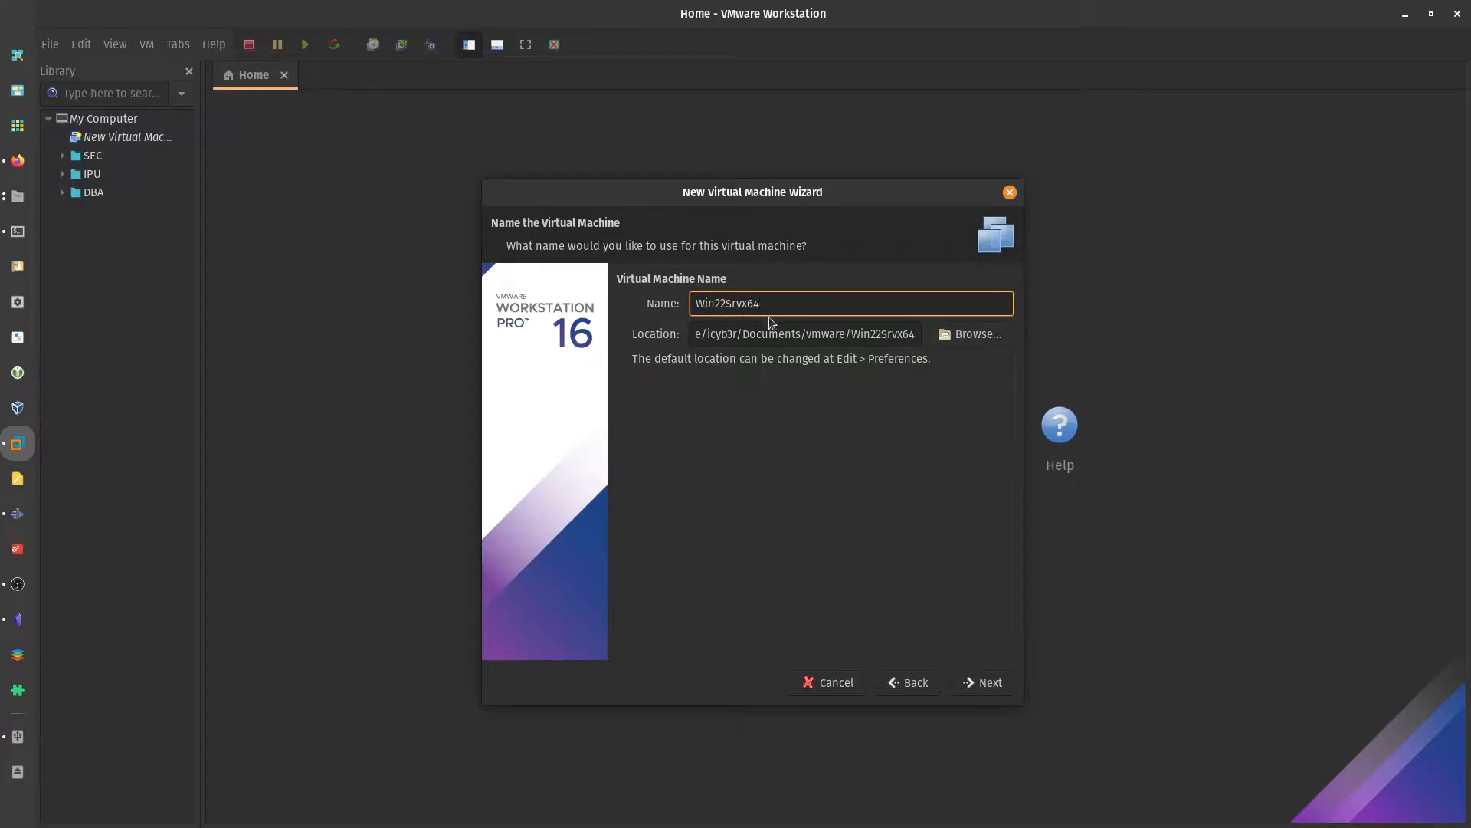
{"action": "left_click_drag", "start_coordinate": [775, 303], "coordinate": [680, 305]}
{"action": "left_click", "coordinate": [709, 305]}
{"action": "left_click", "coordinate": [987, 686]}
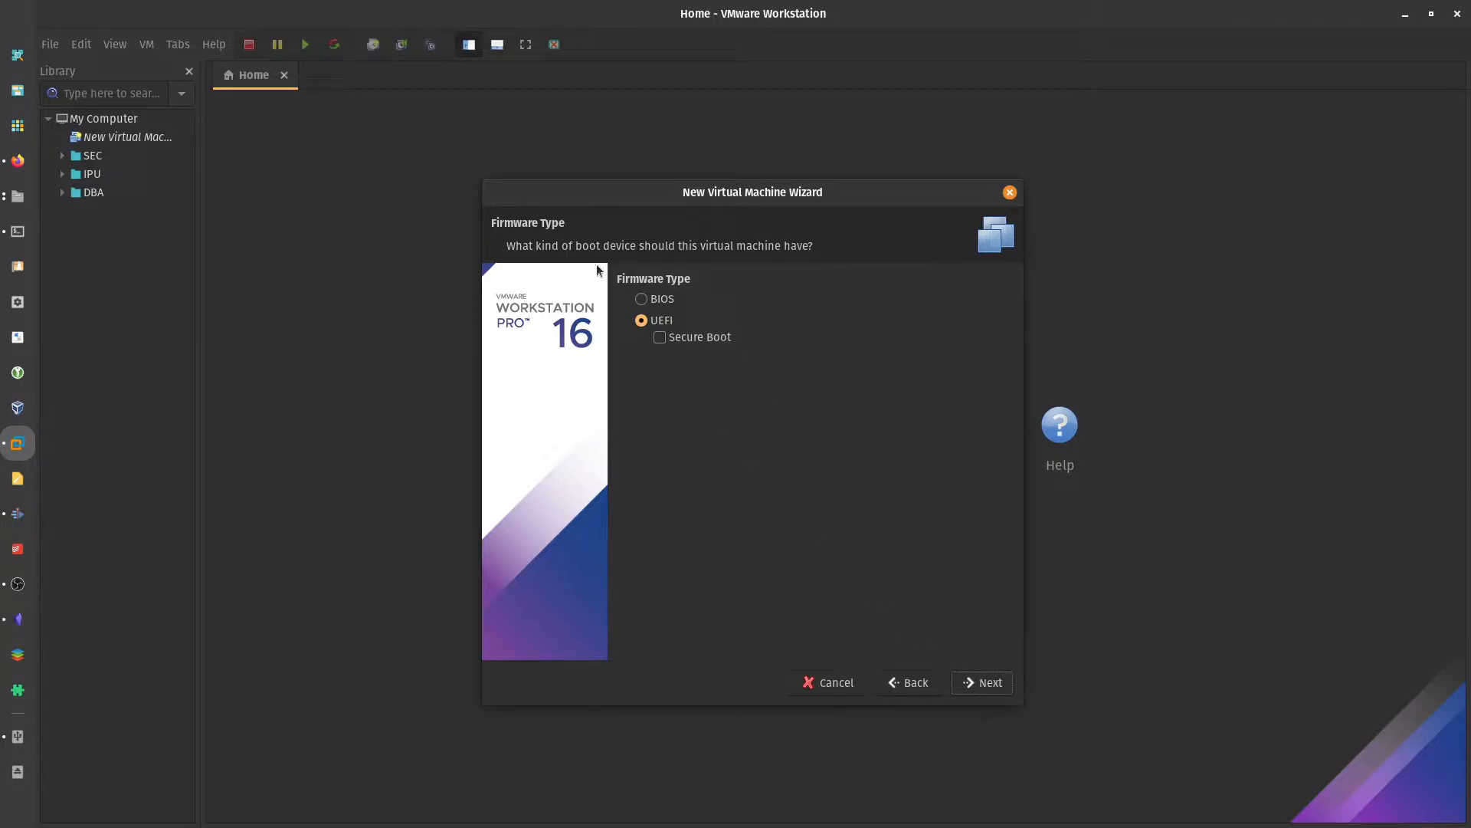
Configure the virtual machine with UEFI firmware, 2 processors of 2 cores each, 4096 MB of memory and NAT networking
{"action": "left_click", "coordinate": [991, 682]}
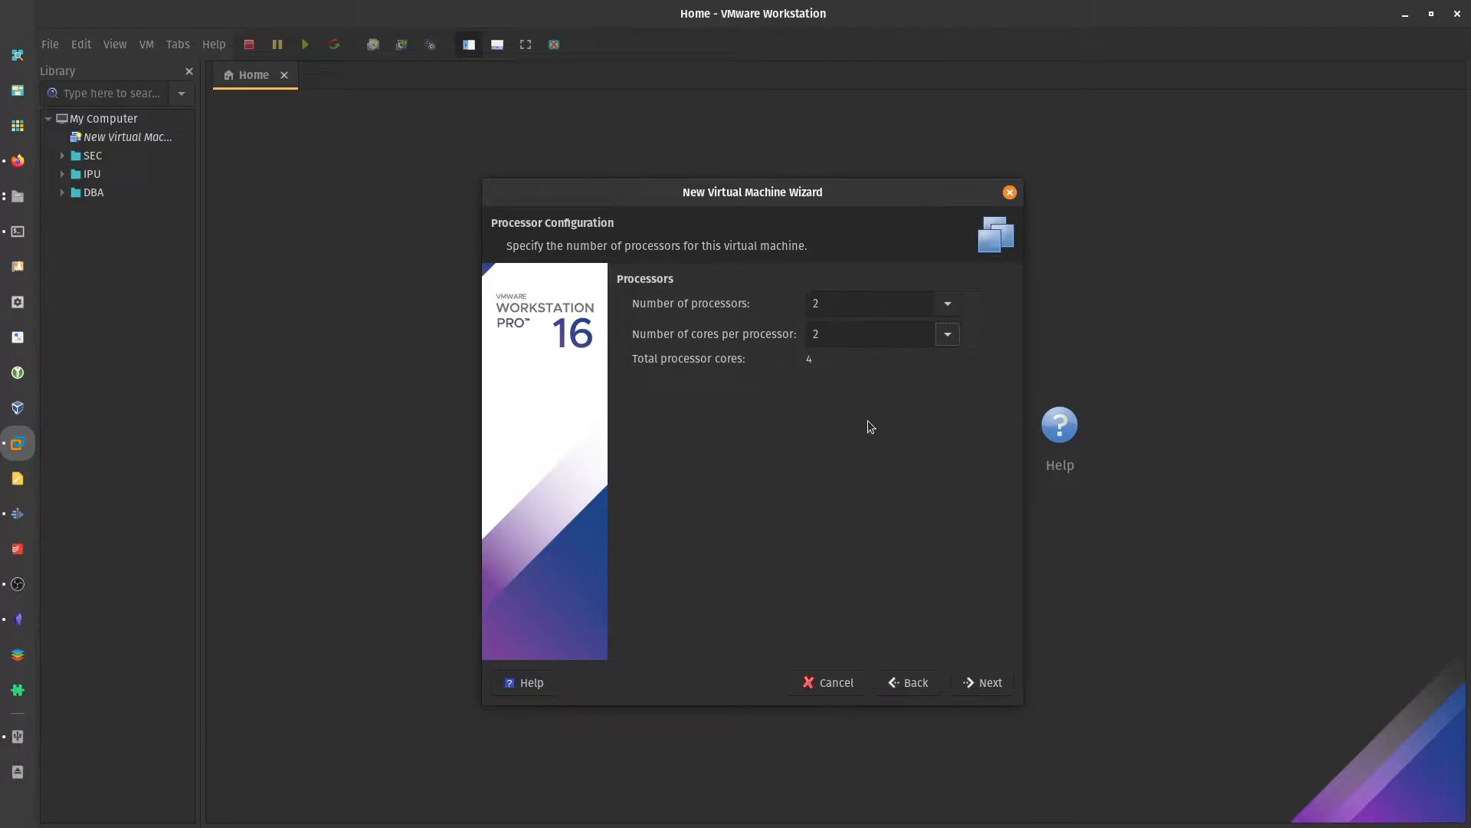
{"action": "left_click", "coordinate": [991, 682]}
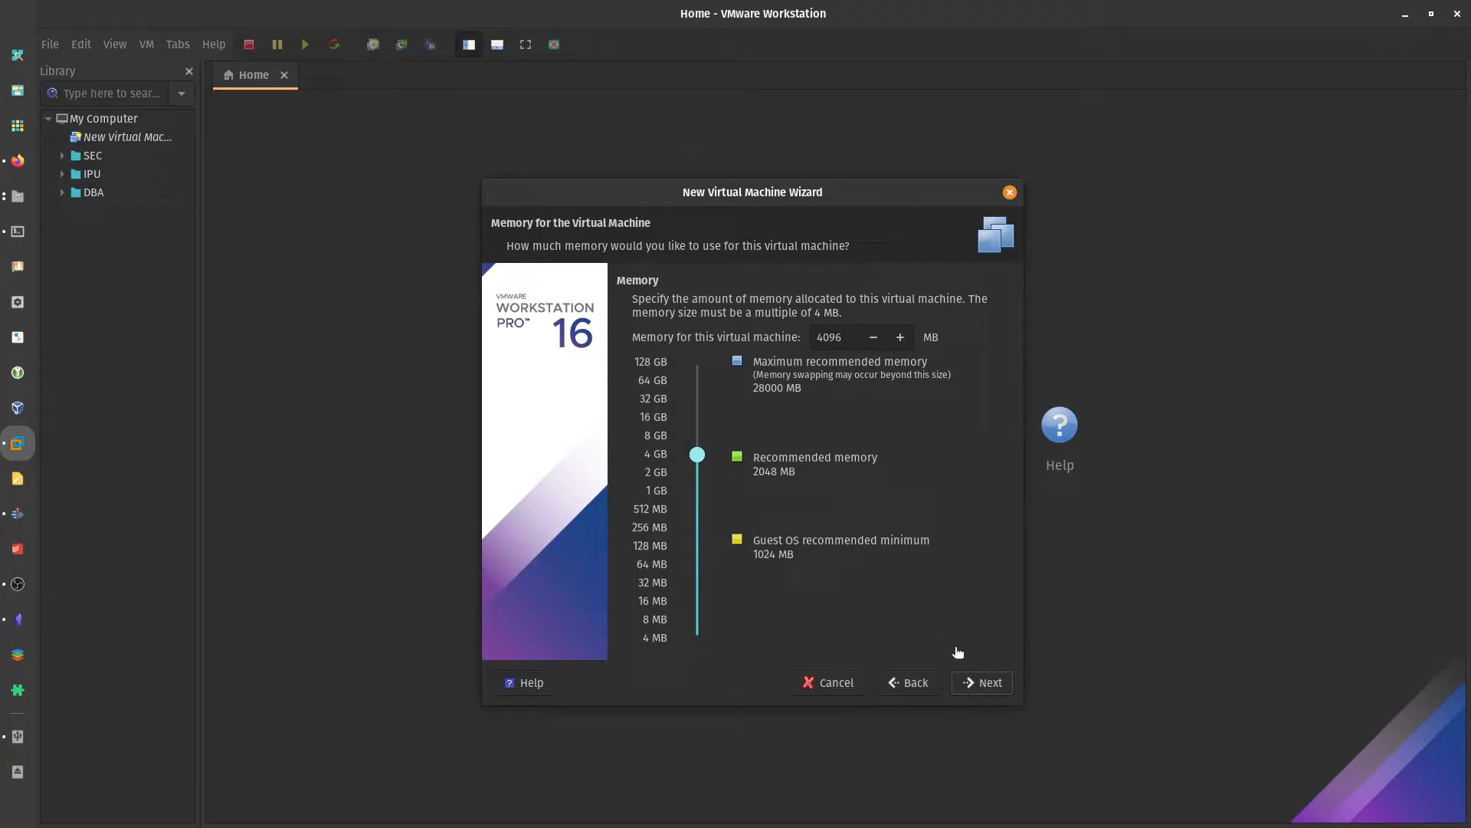
{"action": "left_click", "coordinate": [984, 682]}
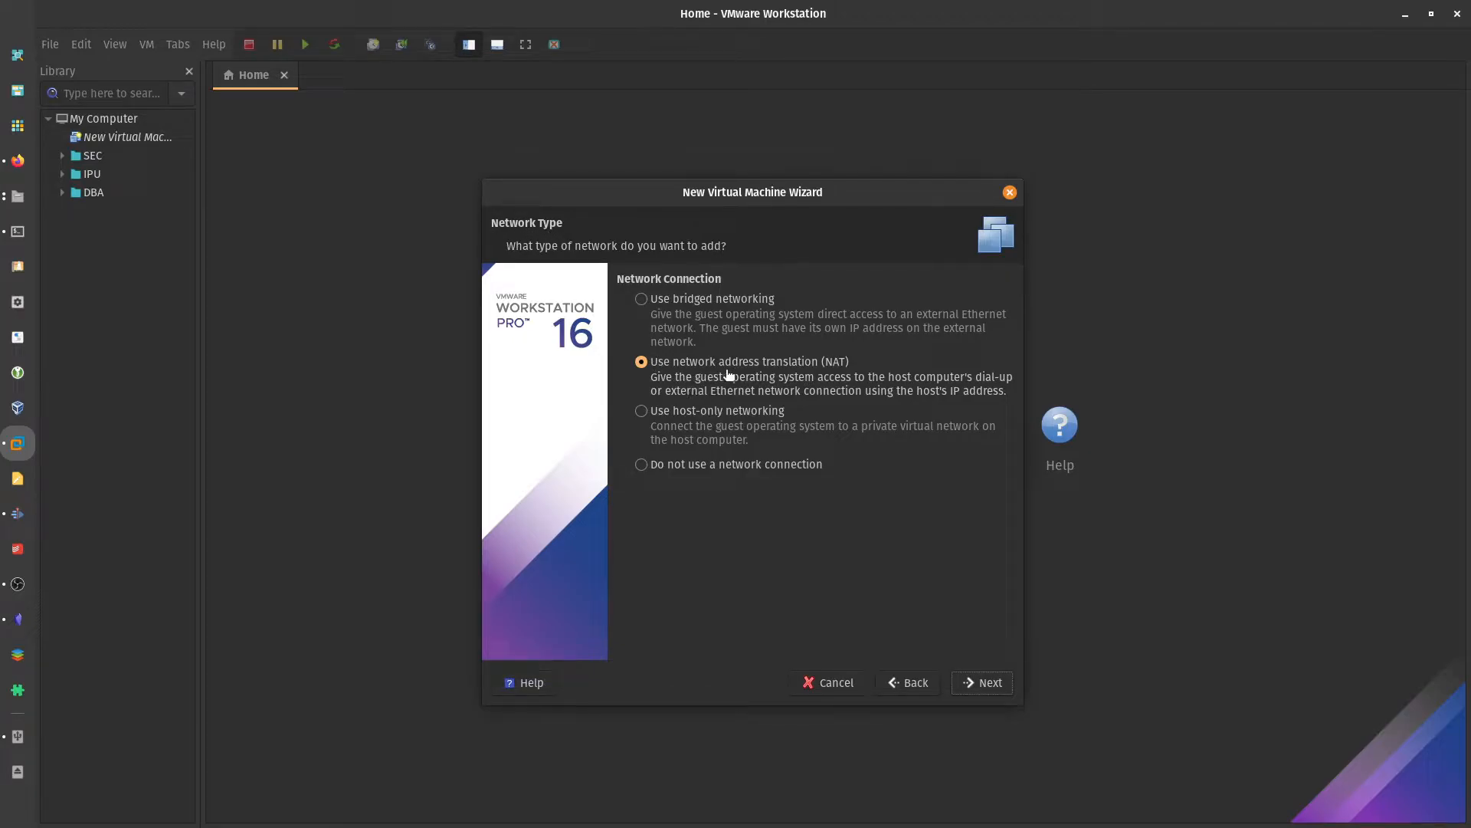
{"action": "left_click", "coordinate": [989, 684]}
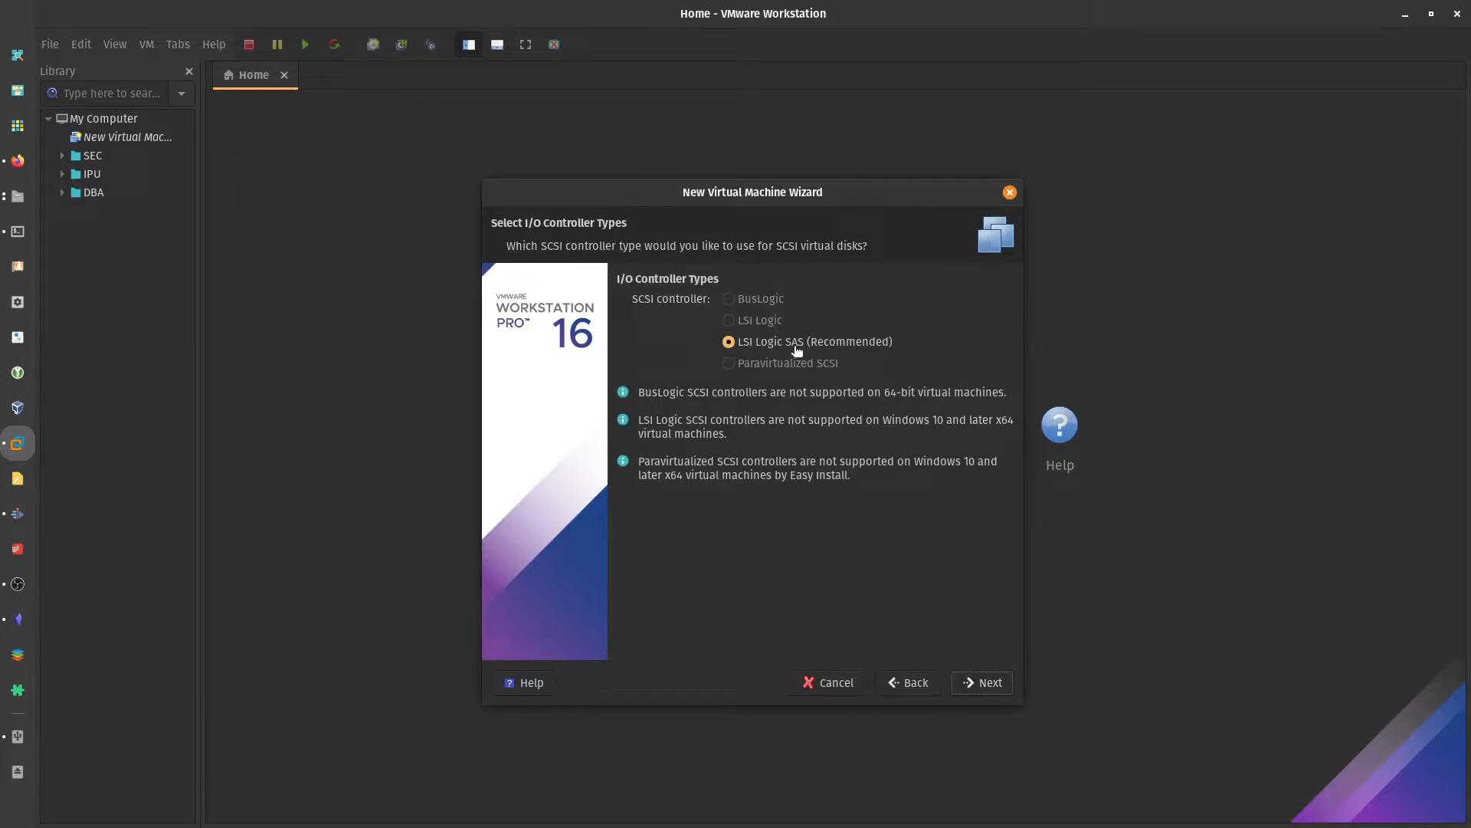
Use the LSI Logic SAS controller and the NVMe disk type for a new virtual disk
{"action": "left_click", "coordinate": [982, 682]}
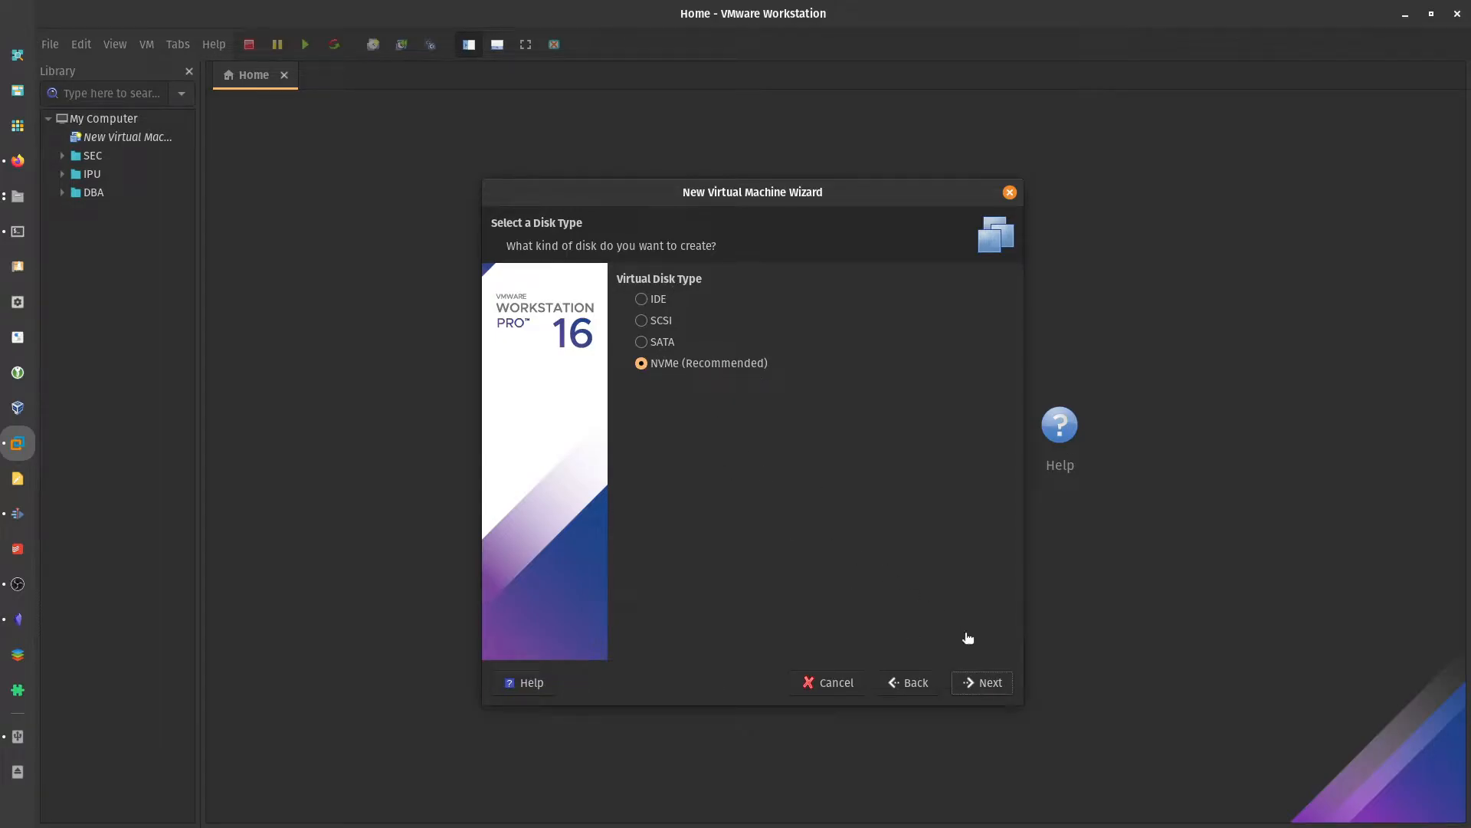
{"action": "left_click", "coordinate": [981, 681]}
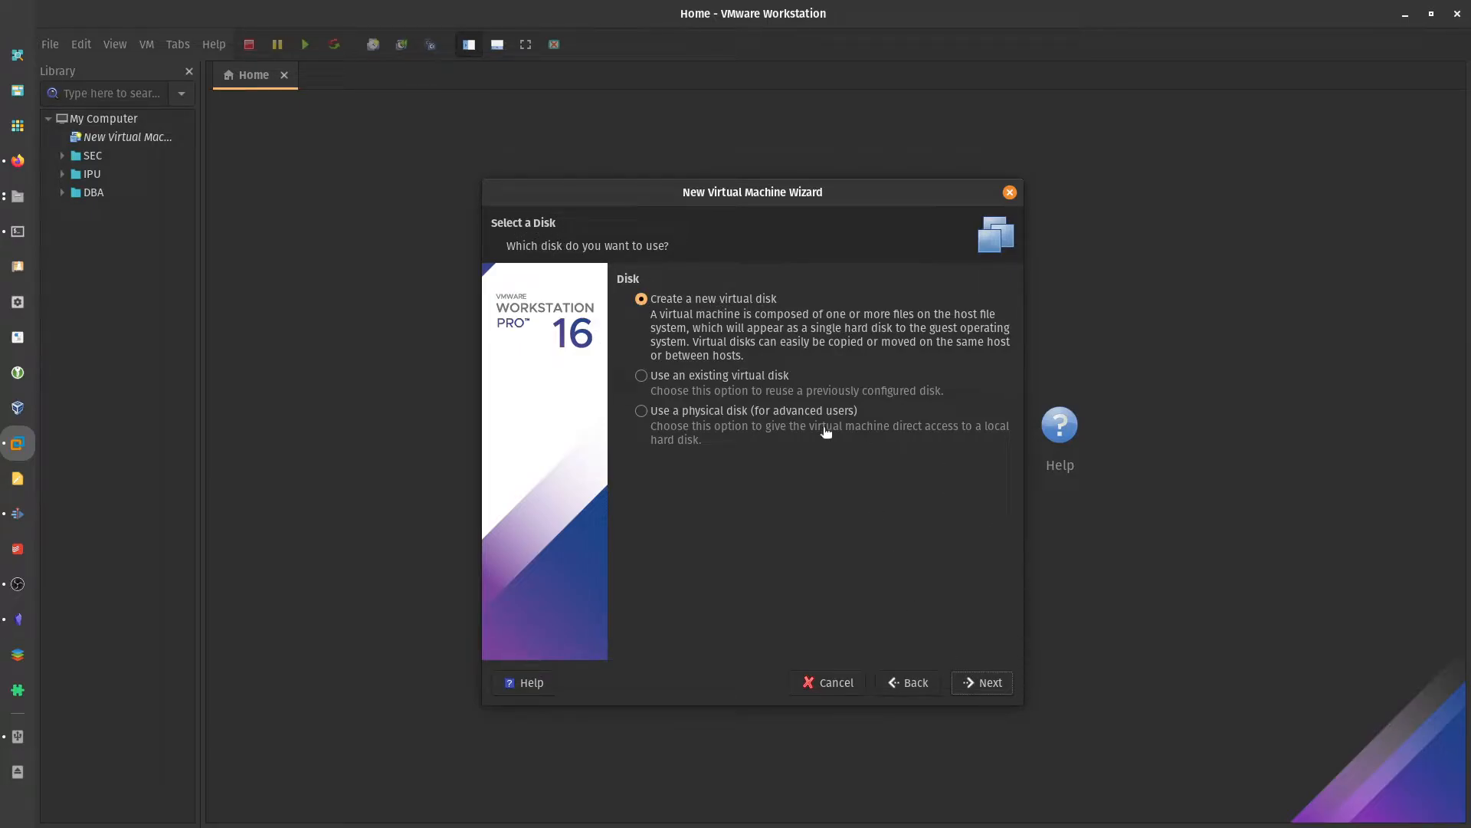
{"action": "left_click", "coordinate": [995, 688]}
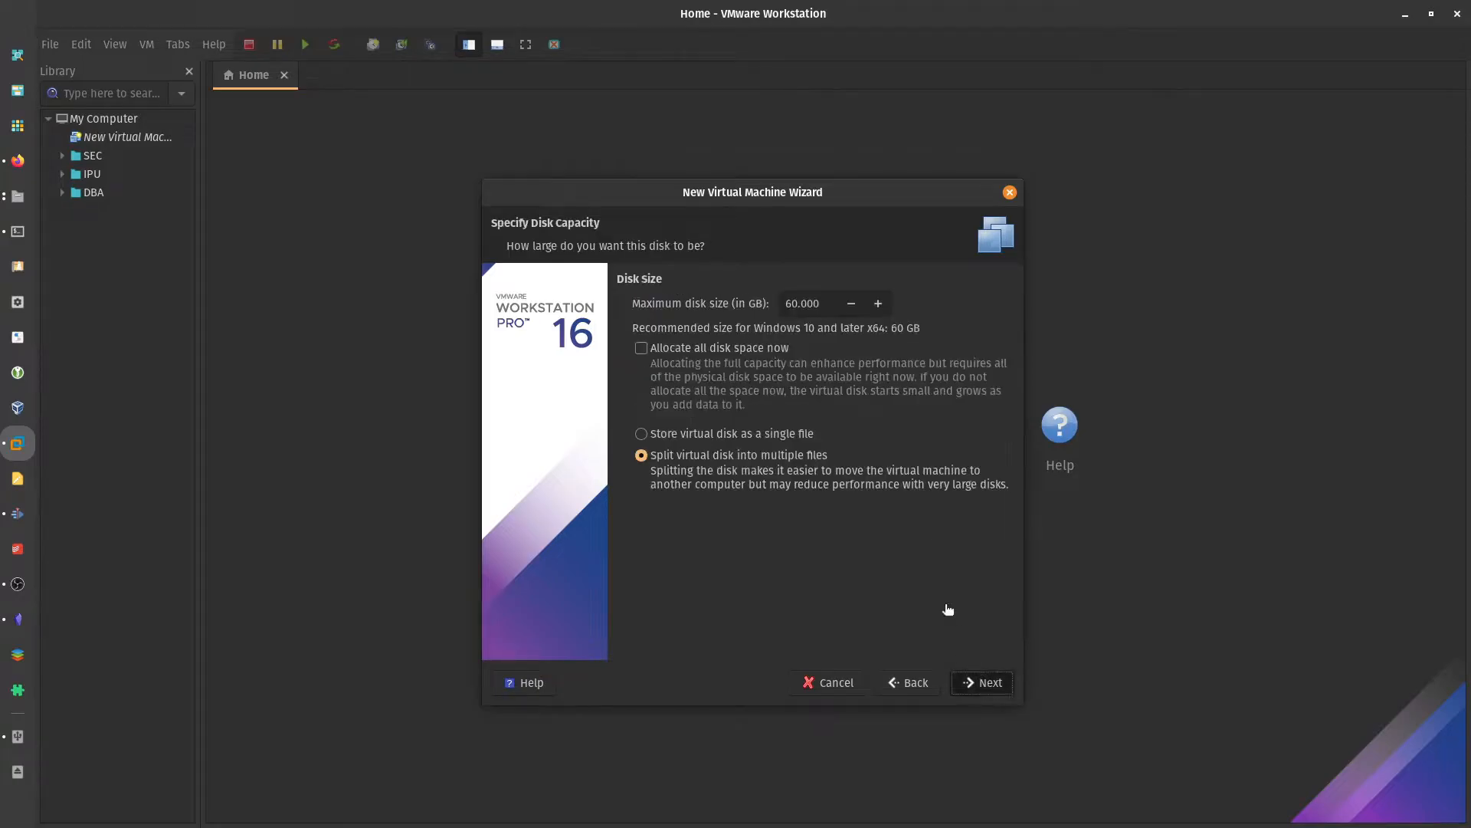
Store the 60 GB disk as a single file named Win22Srvx64_01.vmdk and create the virtual machine without automatic power-on
{"action": "left_click", "coordinate": [642, 435]}
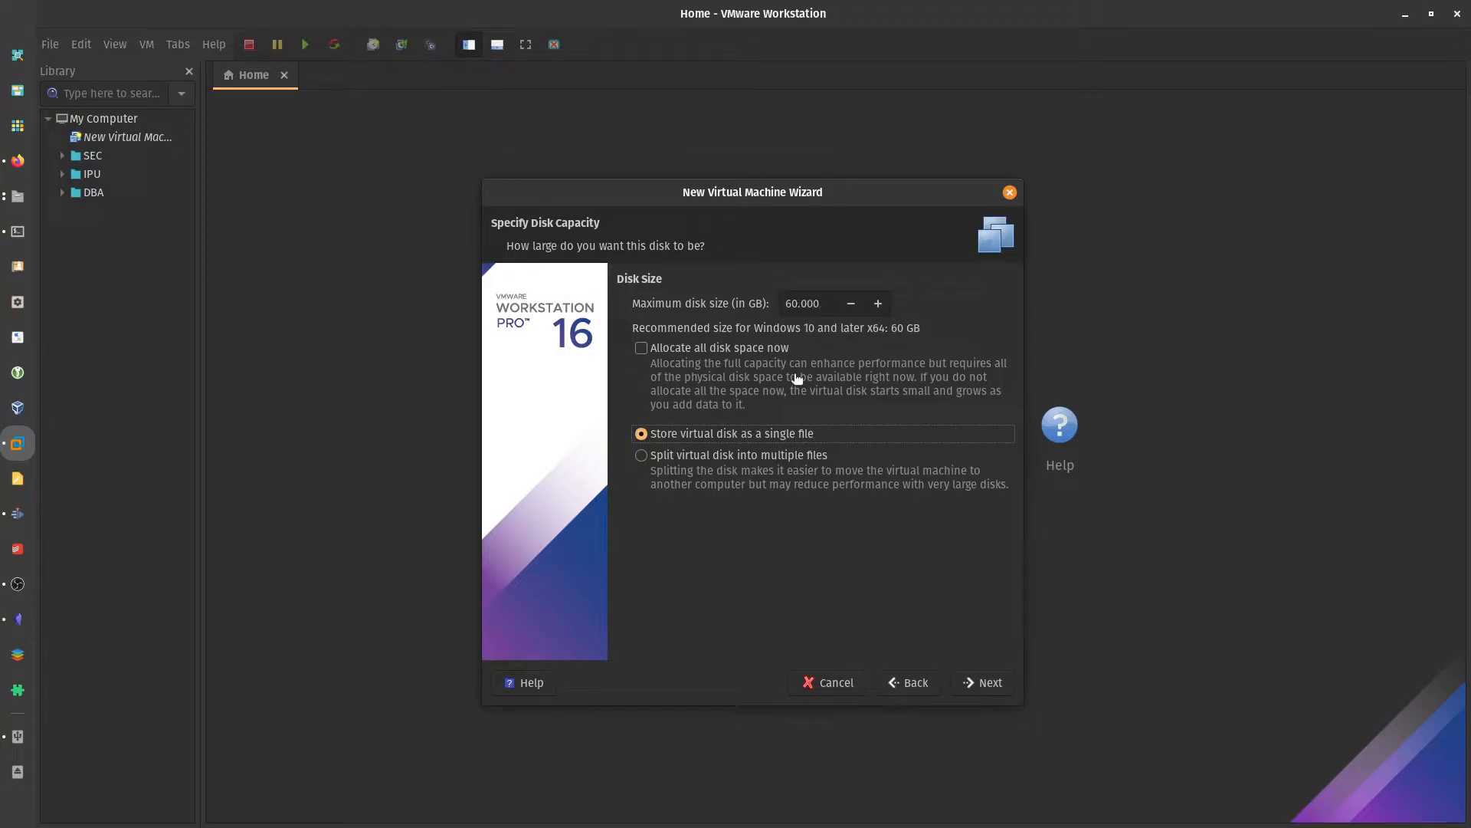
{"action": "left_click", "coordinate": [985, 683]}
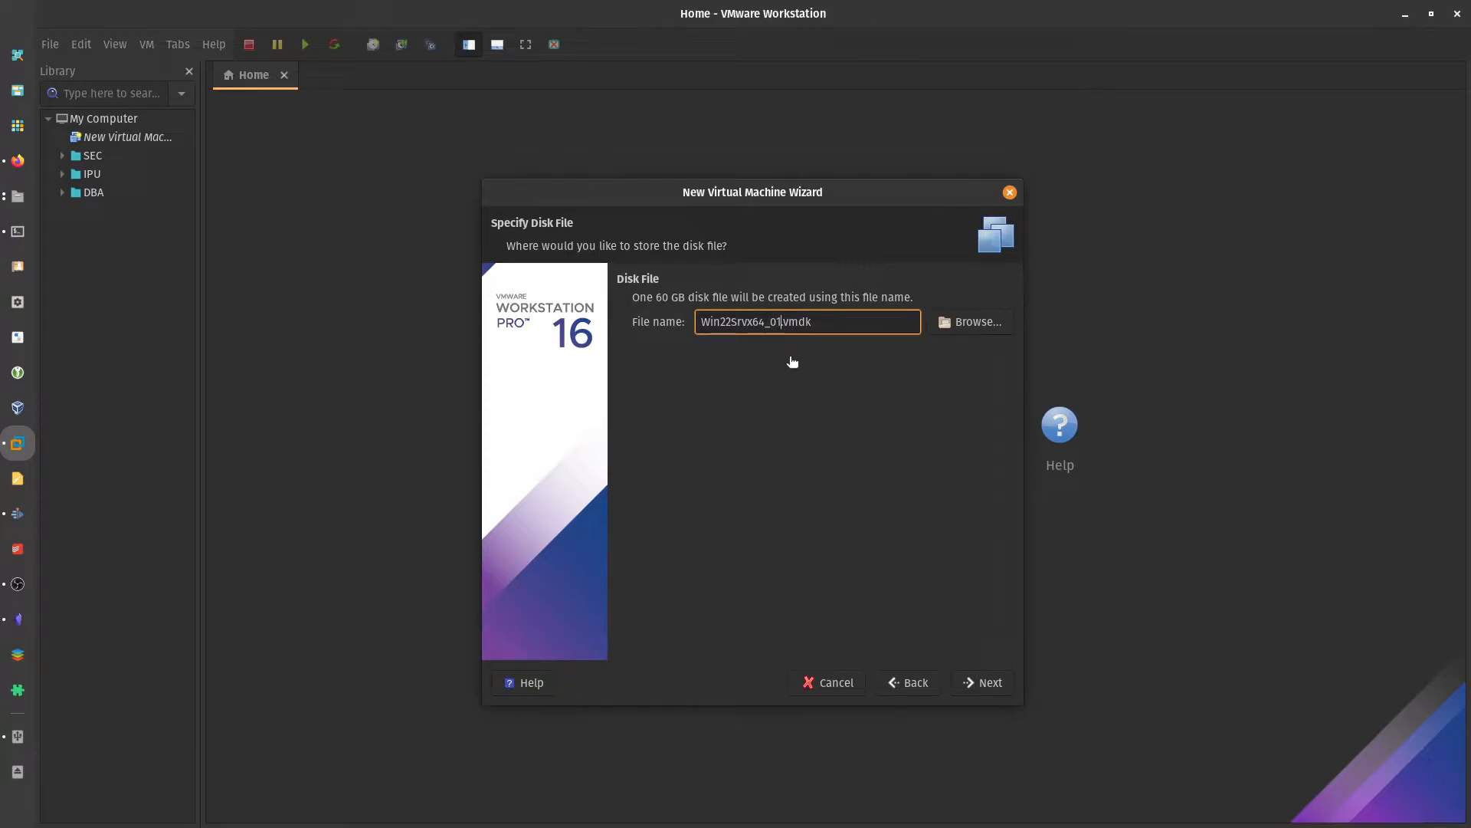
{"action": "left_click", "coordinate": [986, 684]}
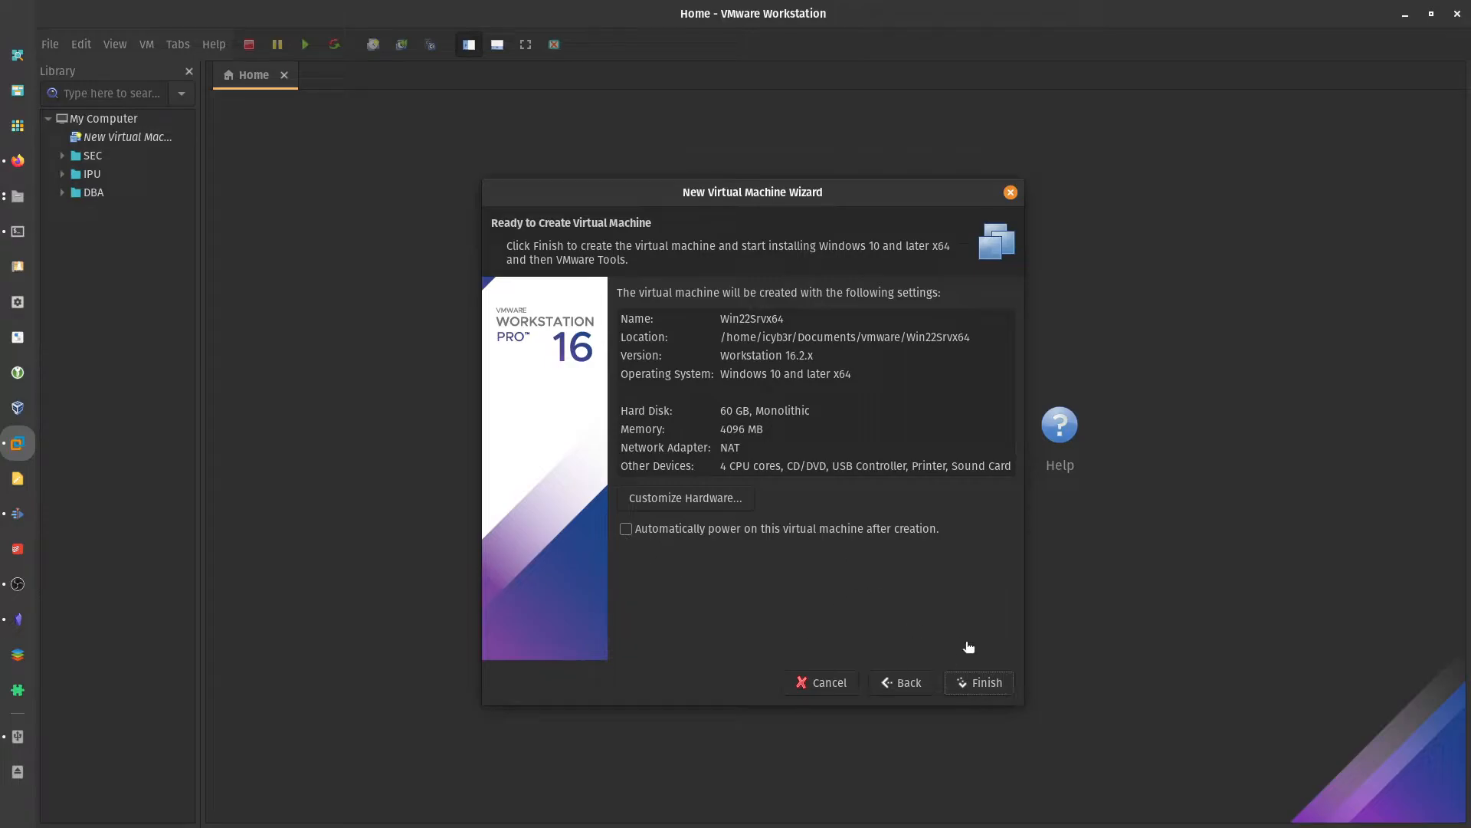
{"action": "left_click", "coordinate": [987, 682]}
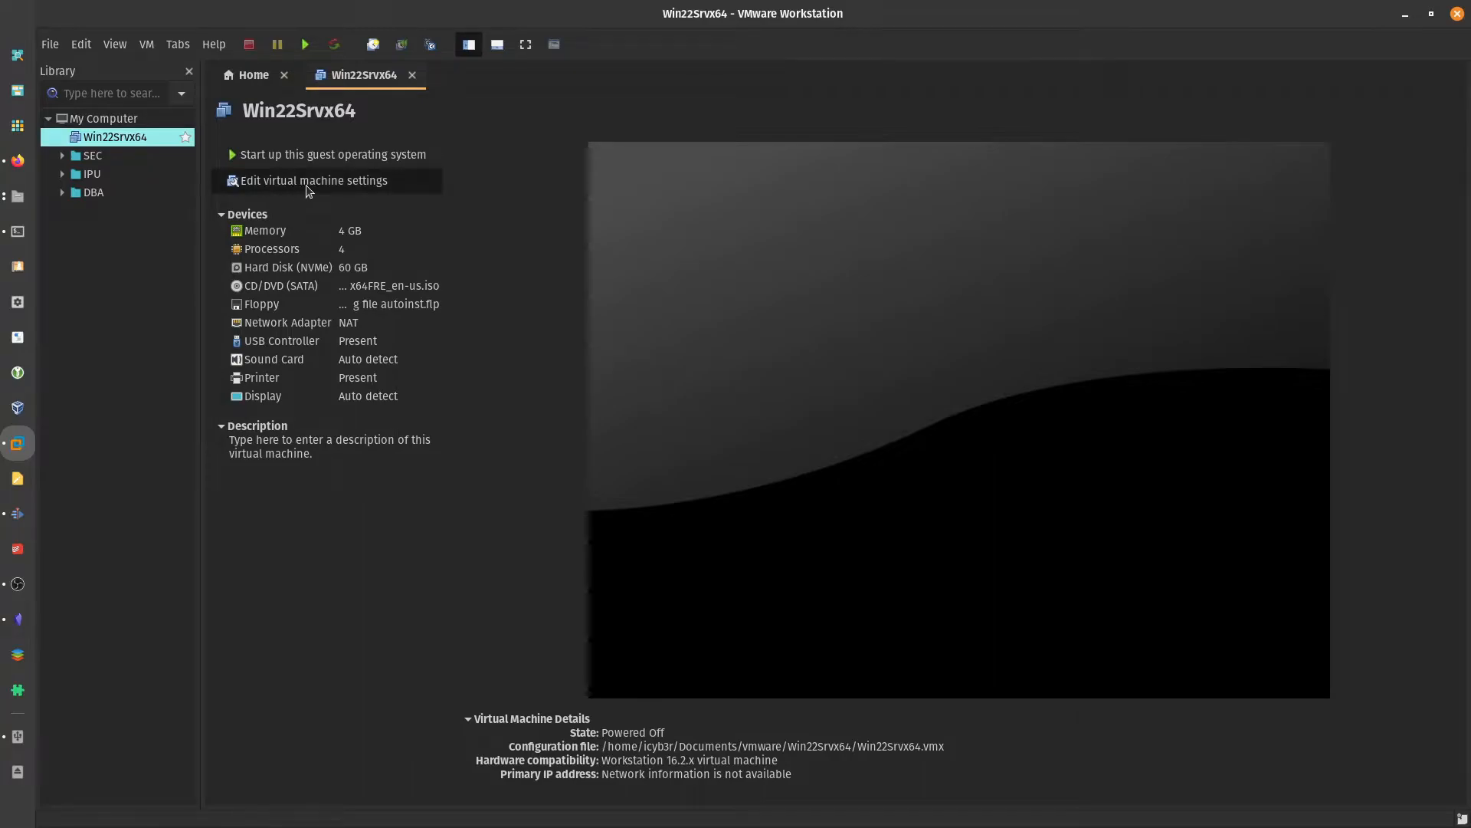
Remove the floppy drive and the printer from the hardware of the Win22Srvx64 virtual machine
{"action": "left_click", "coordinate": [335, 182]}
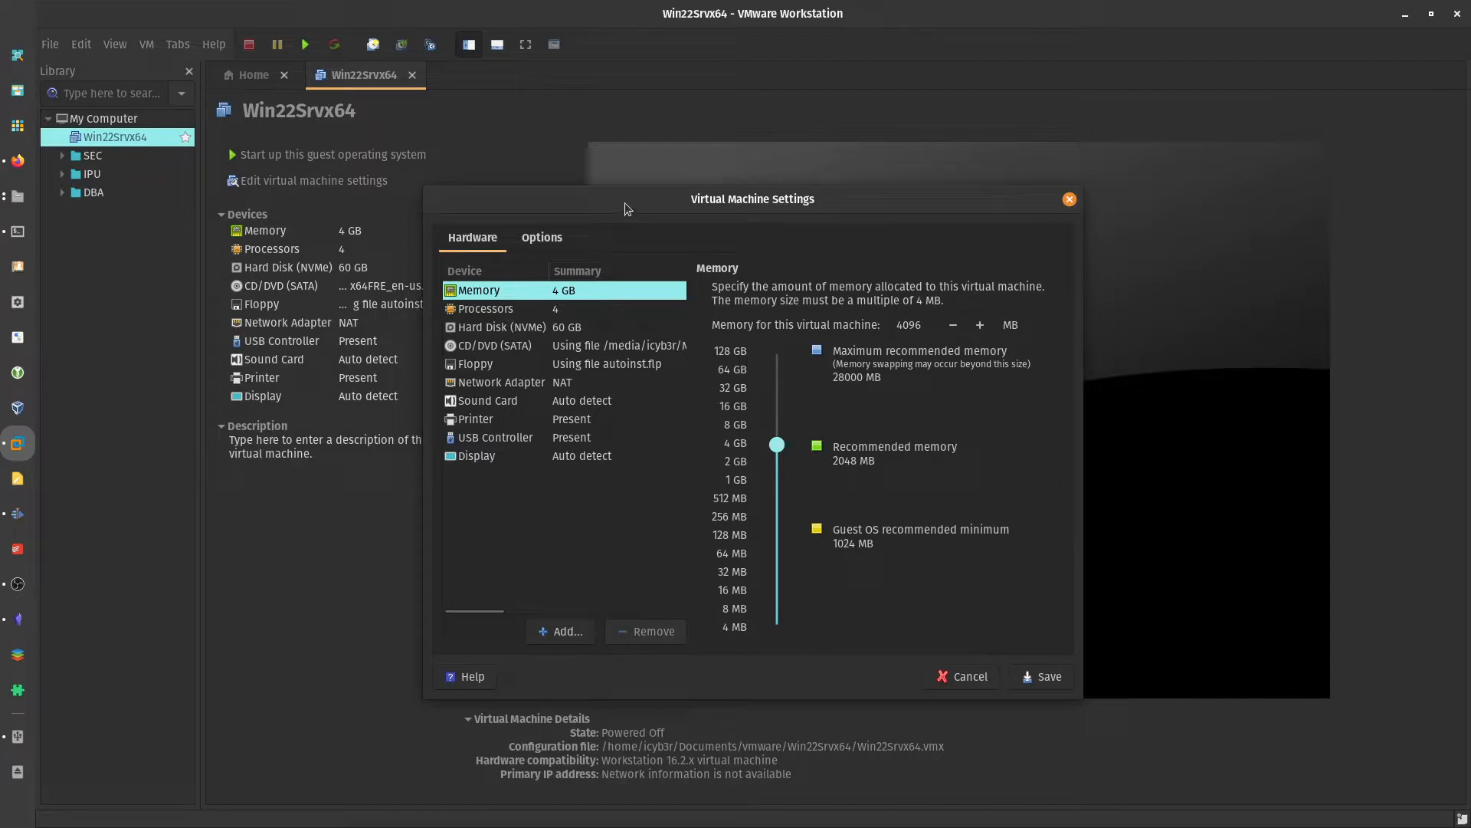
{"action": "left_click", "coordinate": [653, 576]}
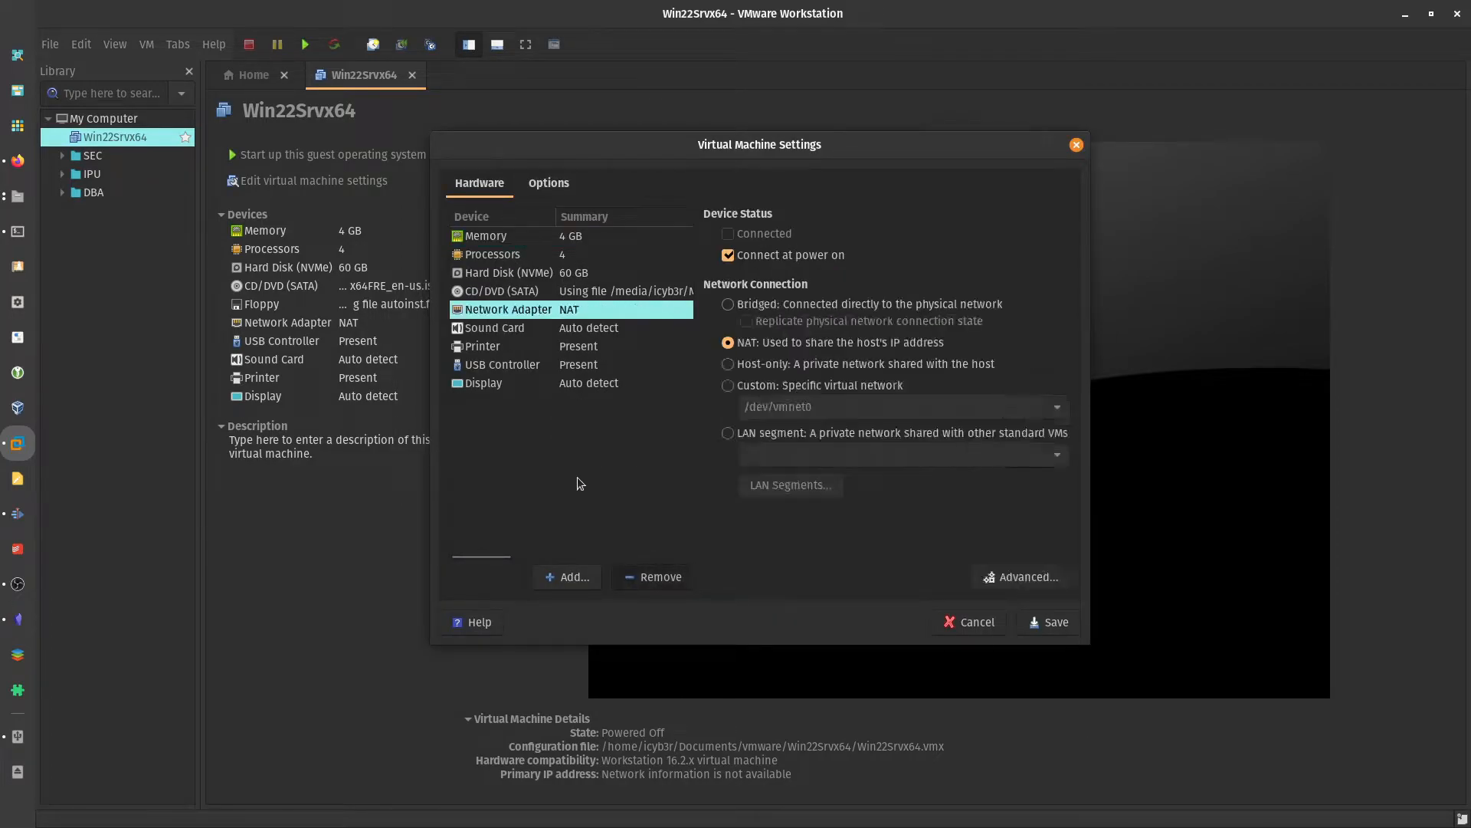
{"action": "left_click", "coordinate": [490, 345]}
{"action": "left_click", "coordinate": [653, 576]}
Check the firmware type in the advanced virtual machine options and save the settings
{"action": "left_click", "coordinate": [549, 184]}
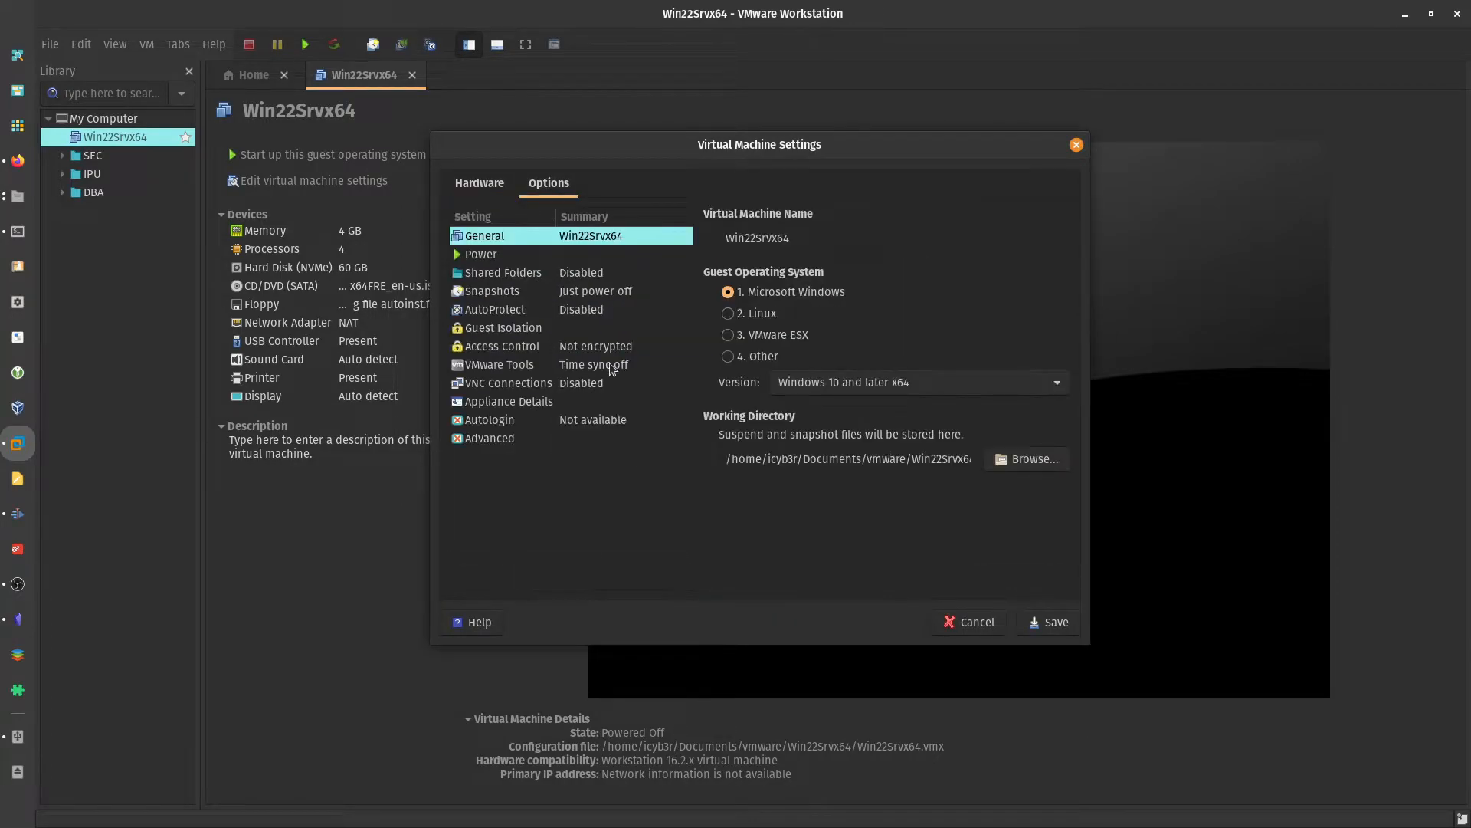
{"action": "left_click", "coordinate": [506, 441]}
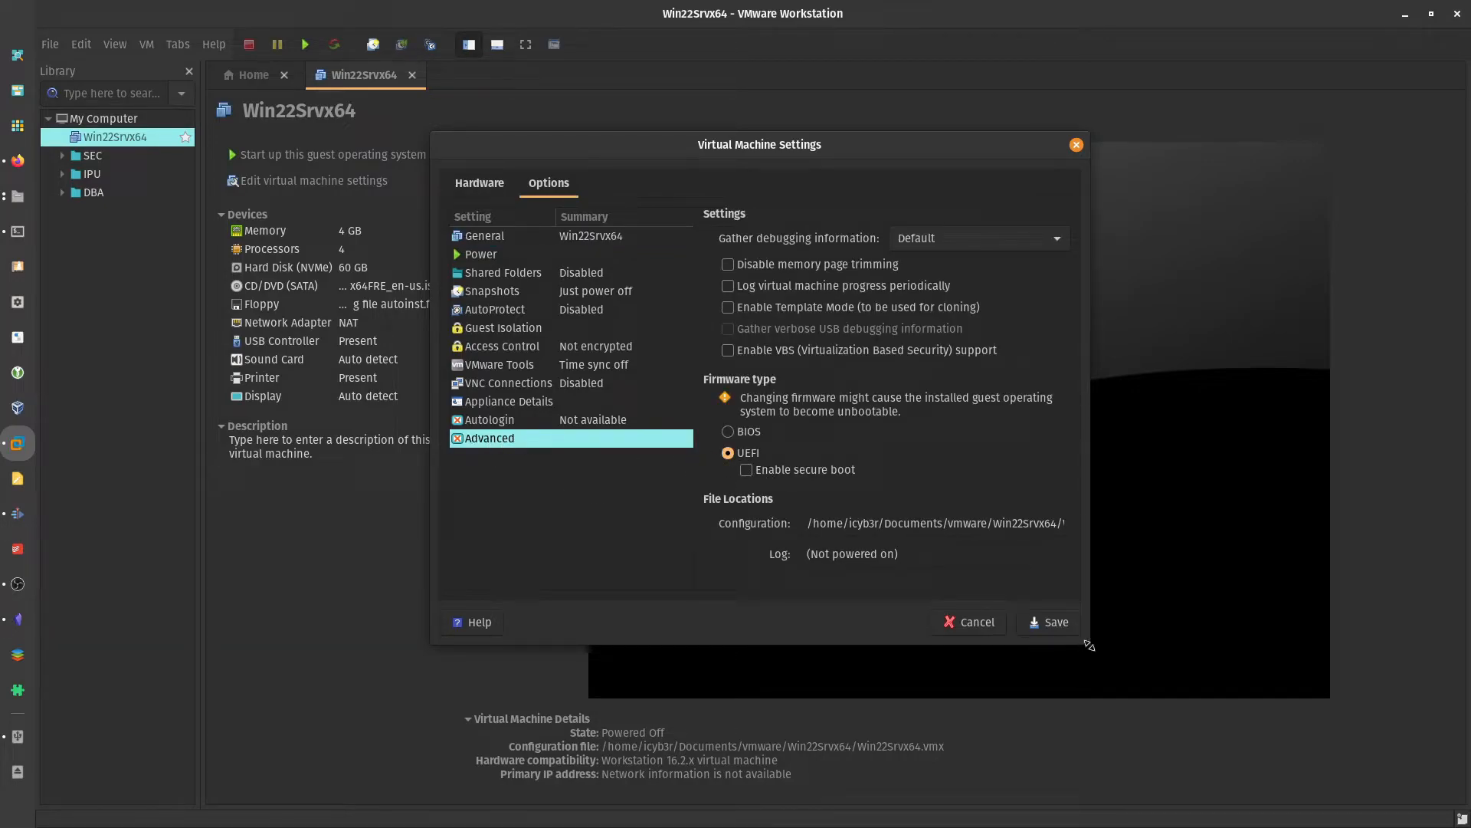
{"action": "left_click", "coordinate": [1050, 622]}
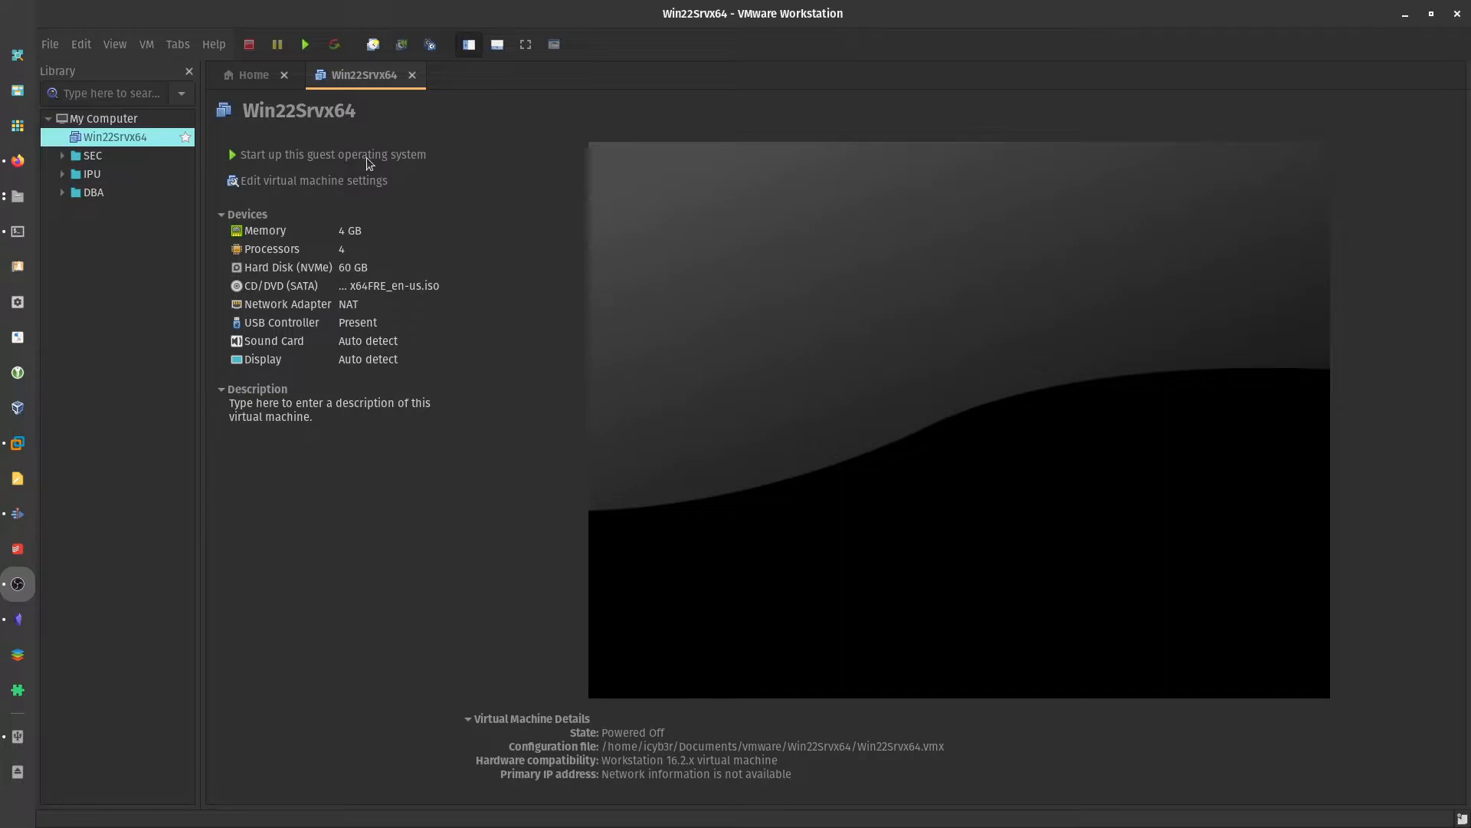
Power on the virtual machine and start the server installation with English (United States) and the US keyboard
{"action": "left_click", "coordinate": [291, 155]}
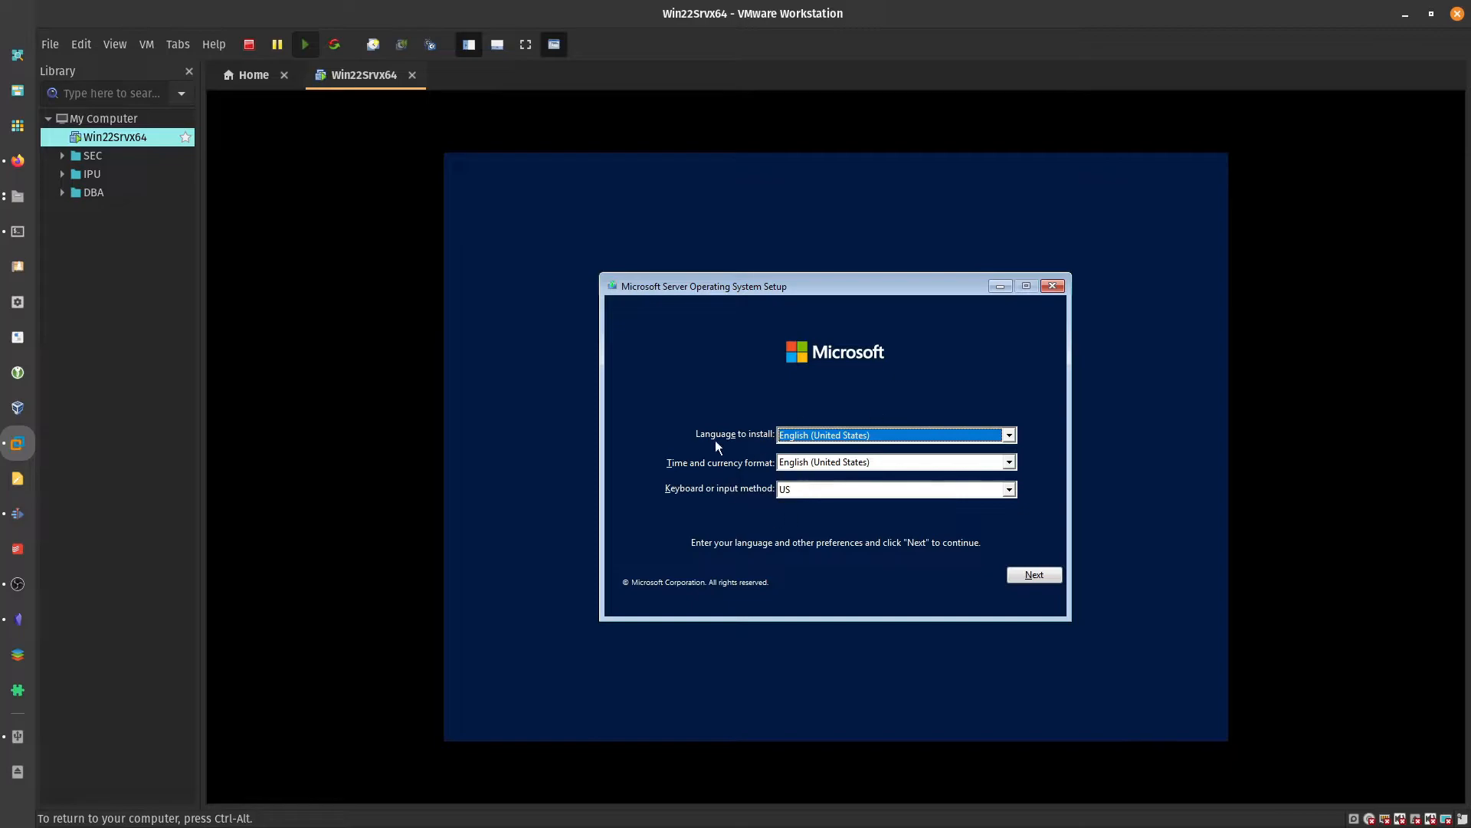
{"action": "left_click", "coordinate": [1033, 576]}
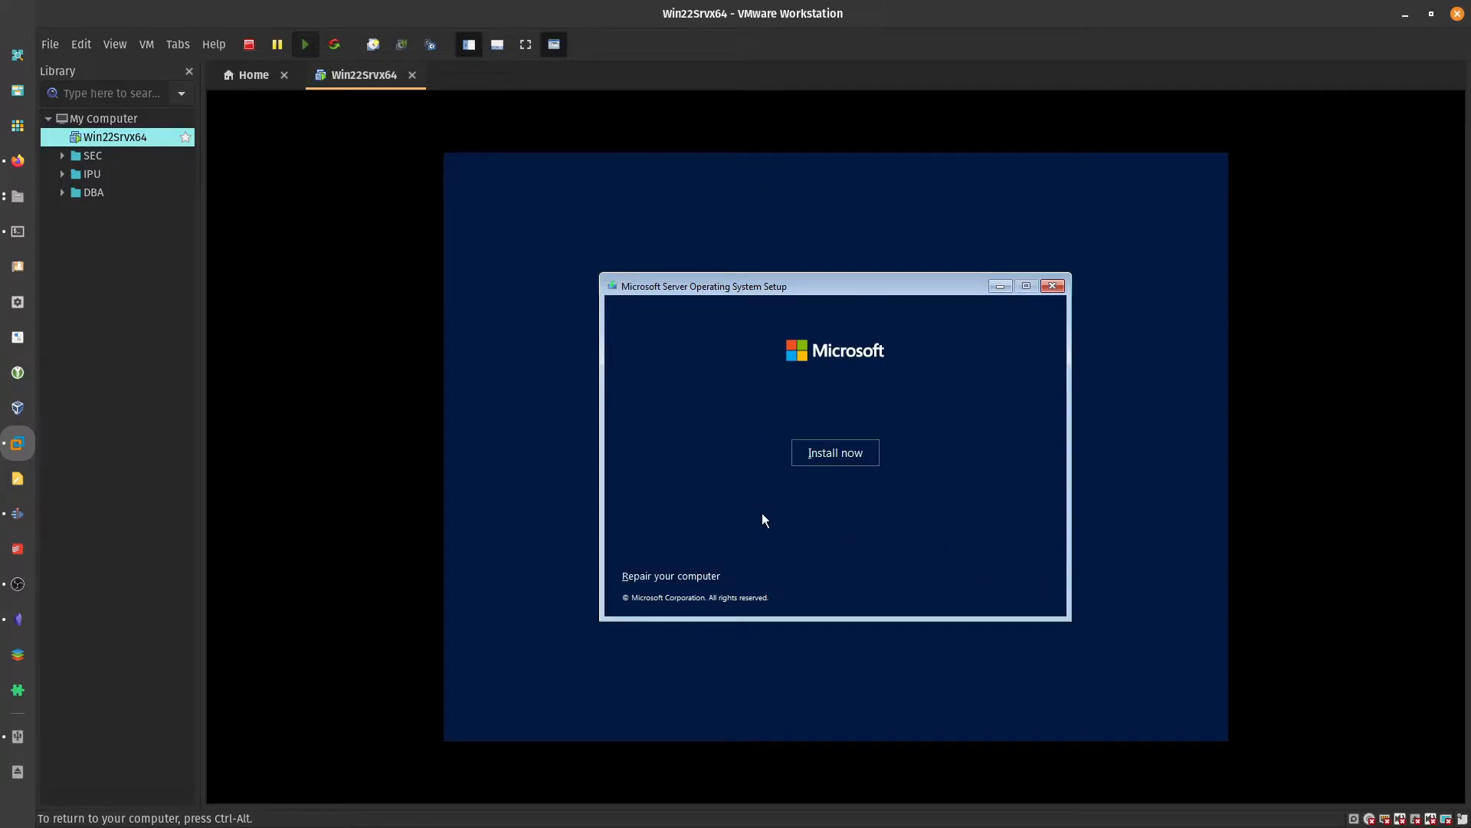
{"action": "left_click", "coordinate": [835, 463]}
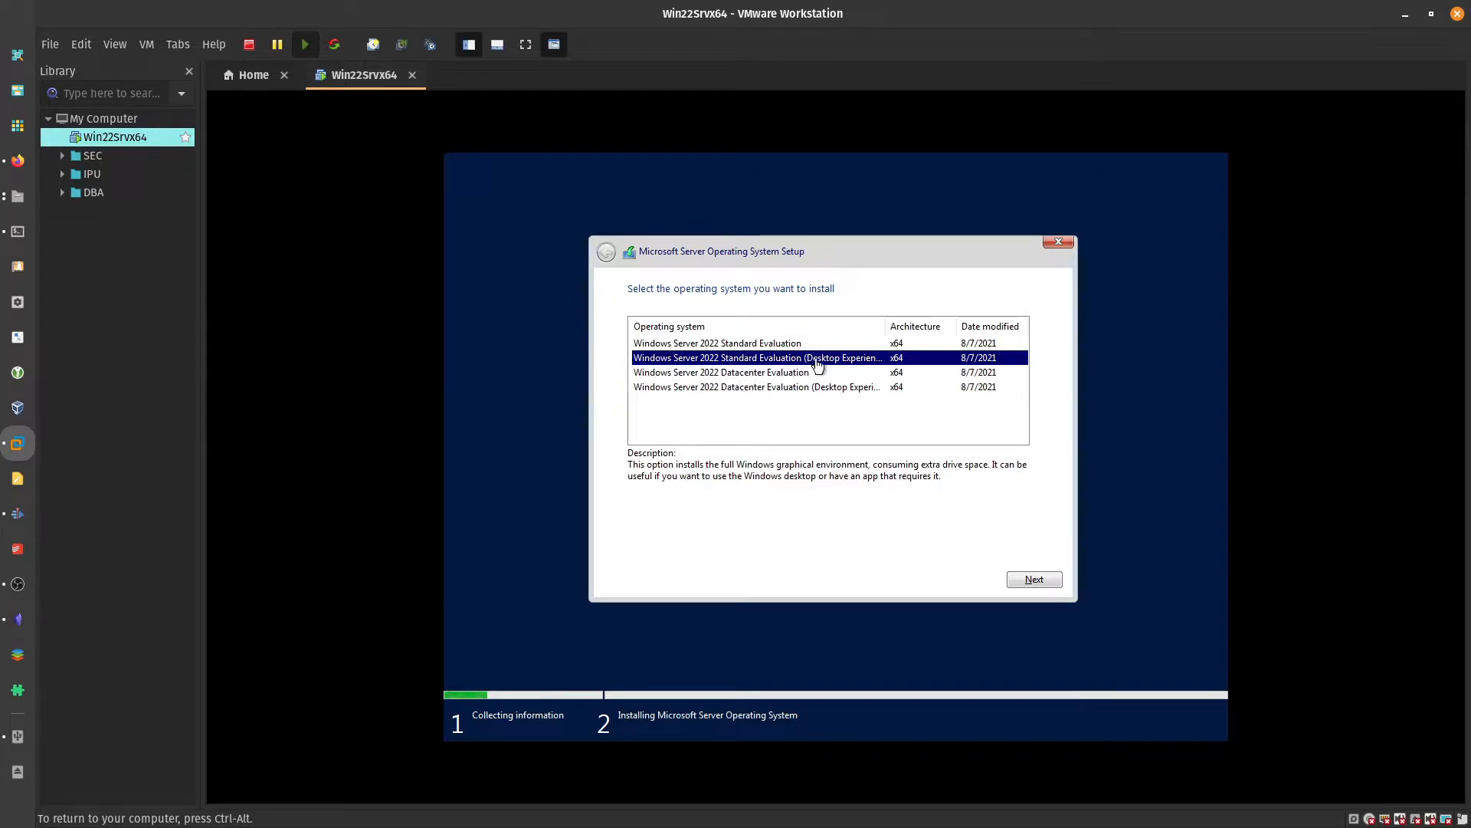
Choose Windows Server 2022 Standard Evaluation (Desktop Experience), accept the license terms and select the custom installation type
{"action": "left_click", "coordinate": [1031, 585]}
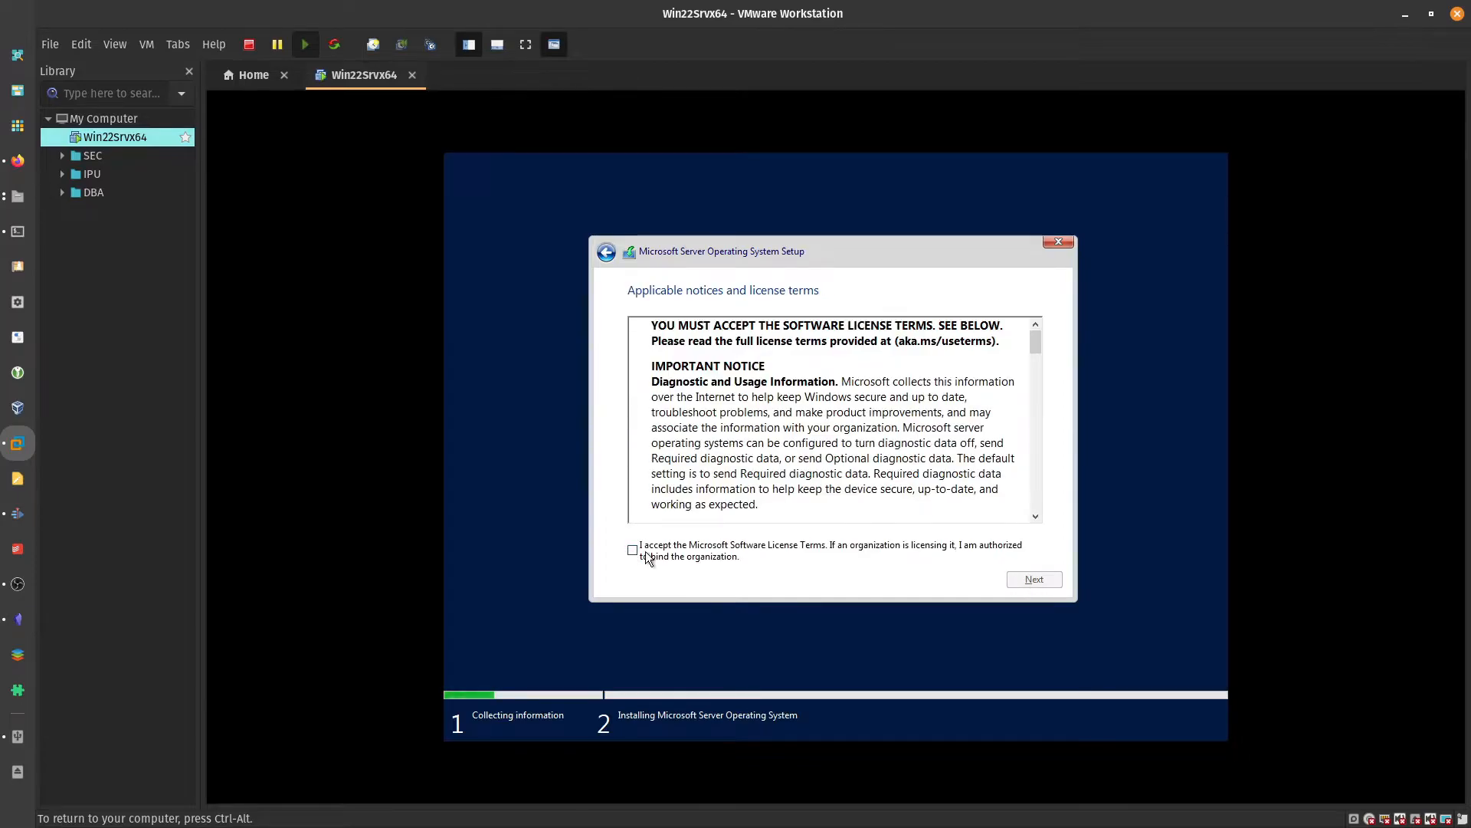
{"action": "left_click", "coordinate": [632, 550]}
{"action": "left_click", "coordinate": [1033, 579]}
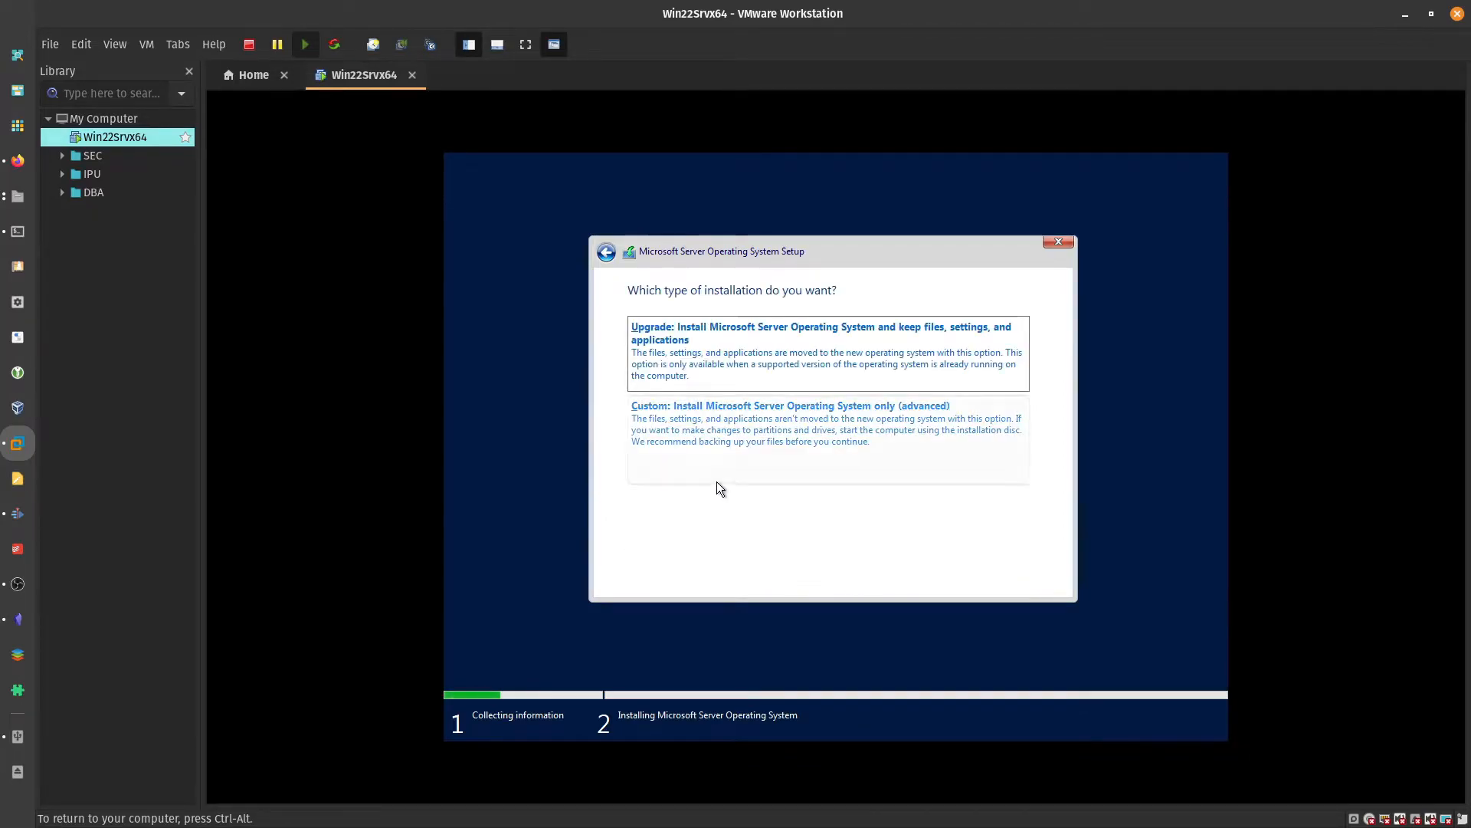
{"action": "left_click", "coordinate": [702, 445]}
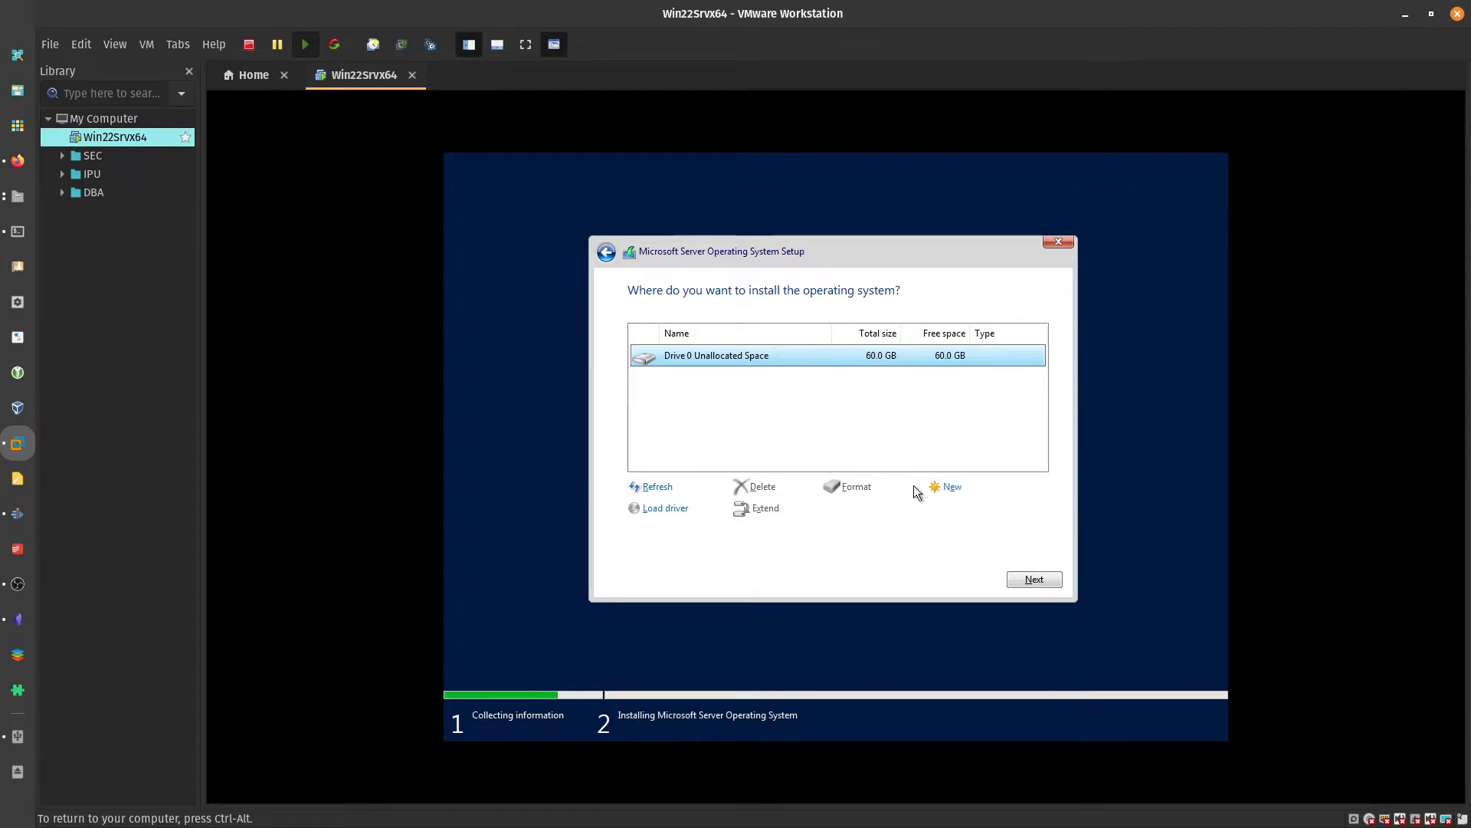
Create a 30000 MB partition in the unallocated space of Drive 0 and allow the additional system partitions
{"action": "left_click", "coordinate": [947, 487]}
{"action": "type", "text": "30000"}
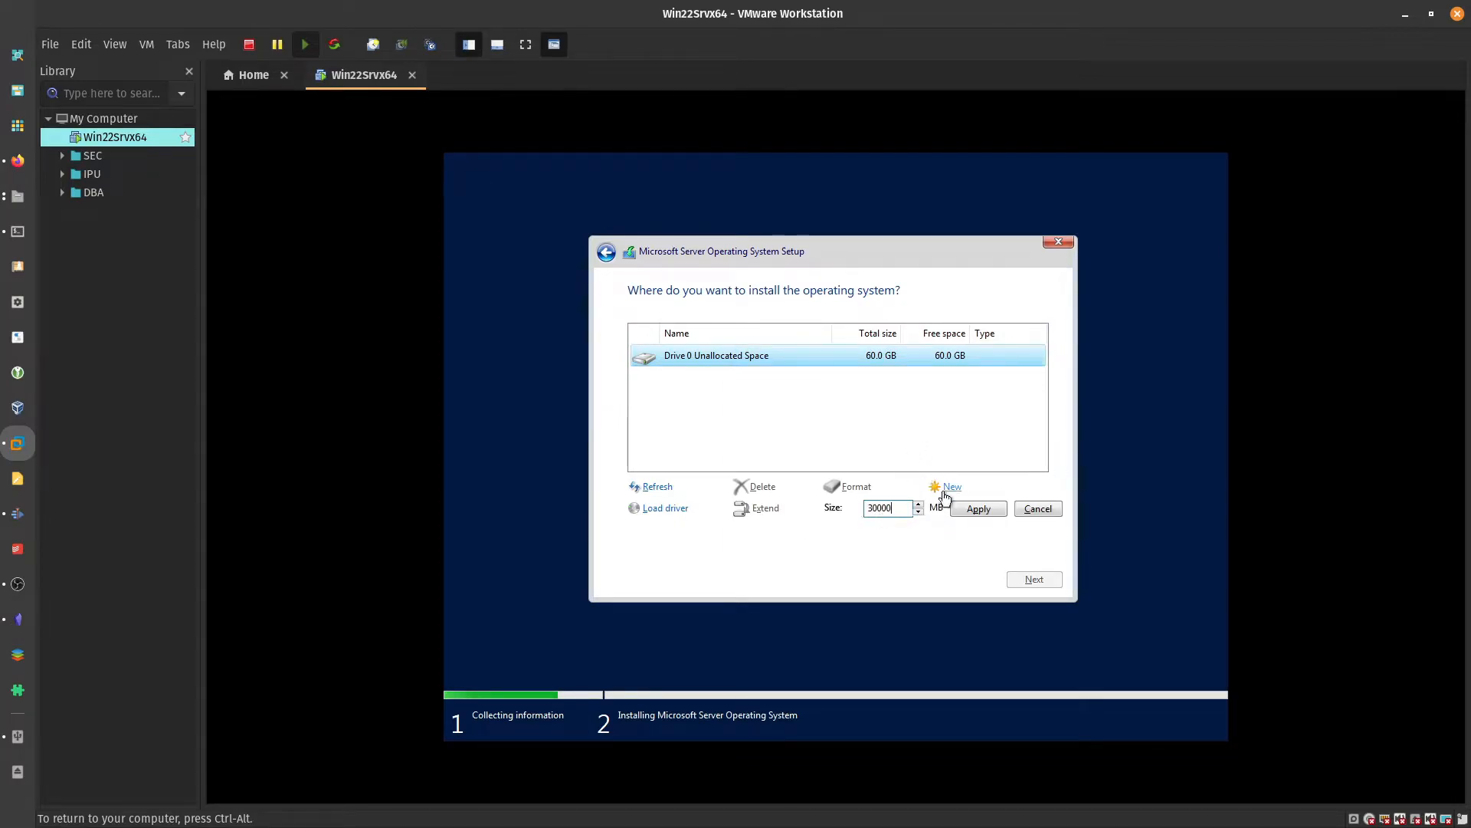
{"action": "left_click", "coordinate": [978, 509]}
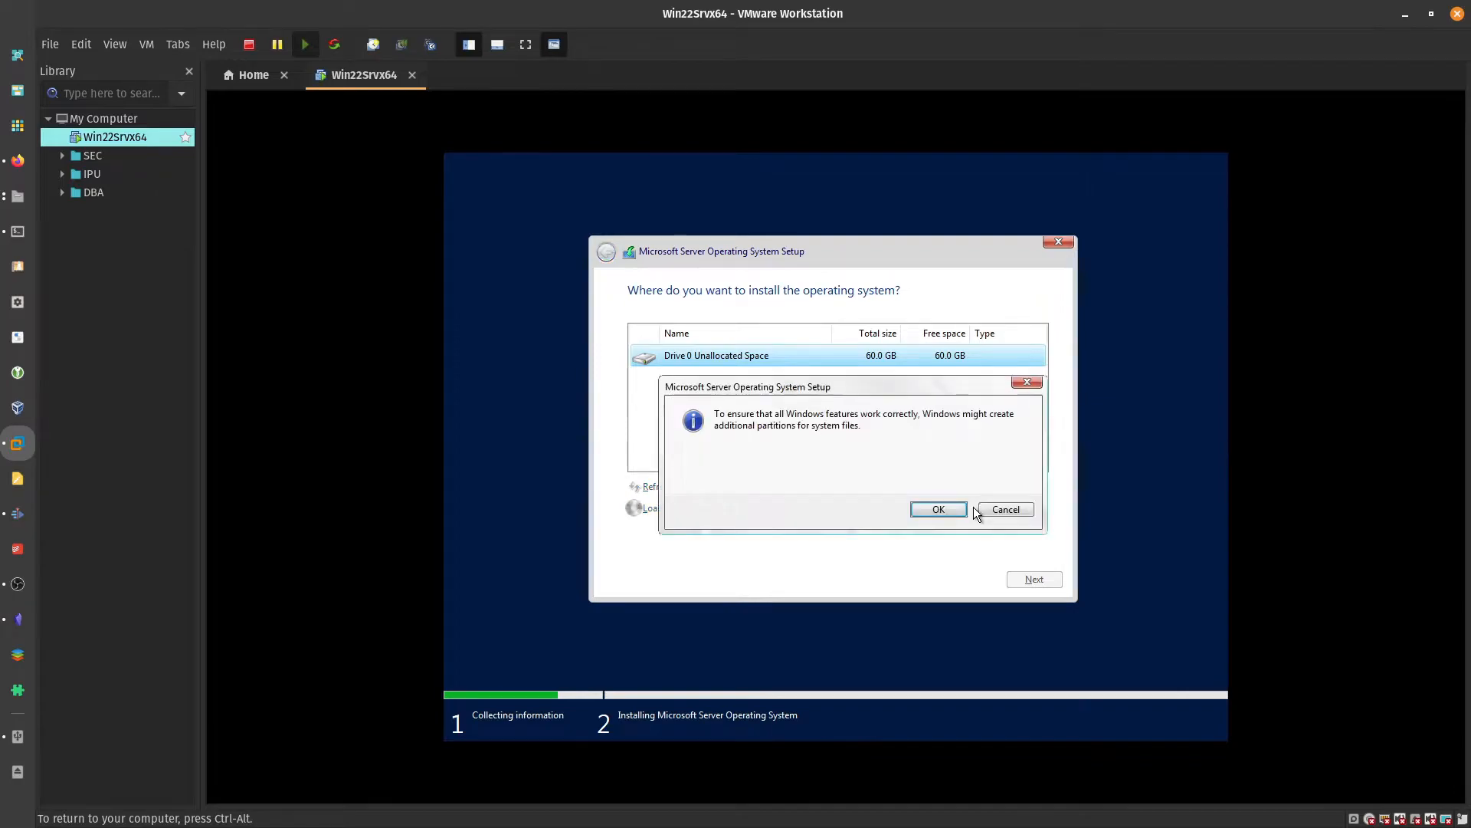
{"action": "left_click", "coordinate": [925, 508]}
Create a second primary partition of 31439 MB from the remaining unallocated space on Drive 0
{"action": "left_click", "coordinate": [879, 433]}
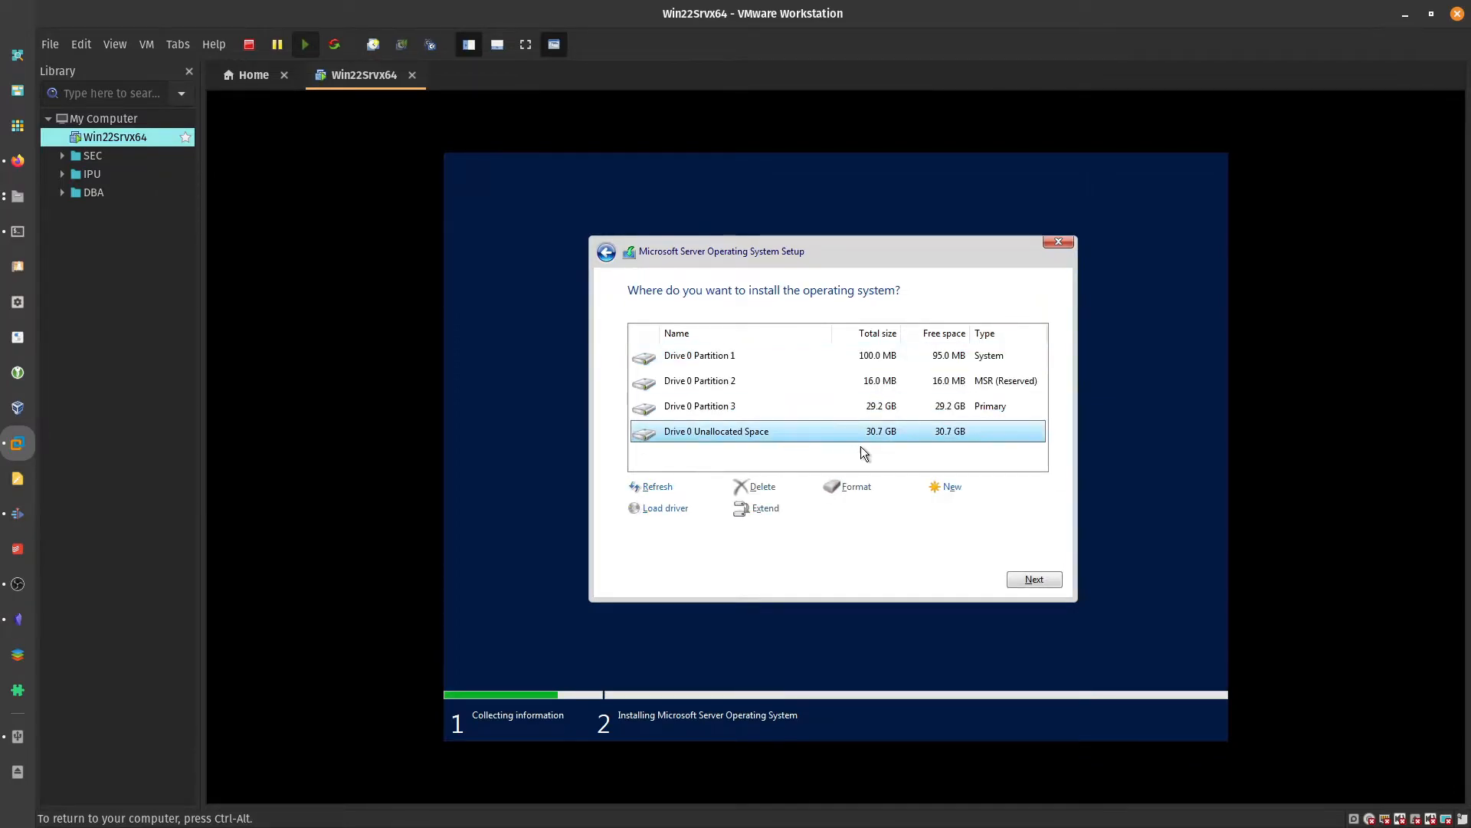
{"action": "left_click", "coordinate": [948, 487]}
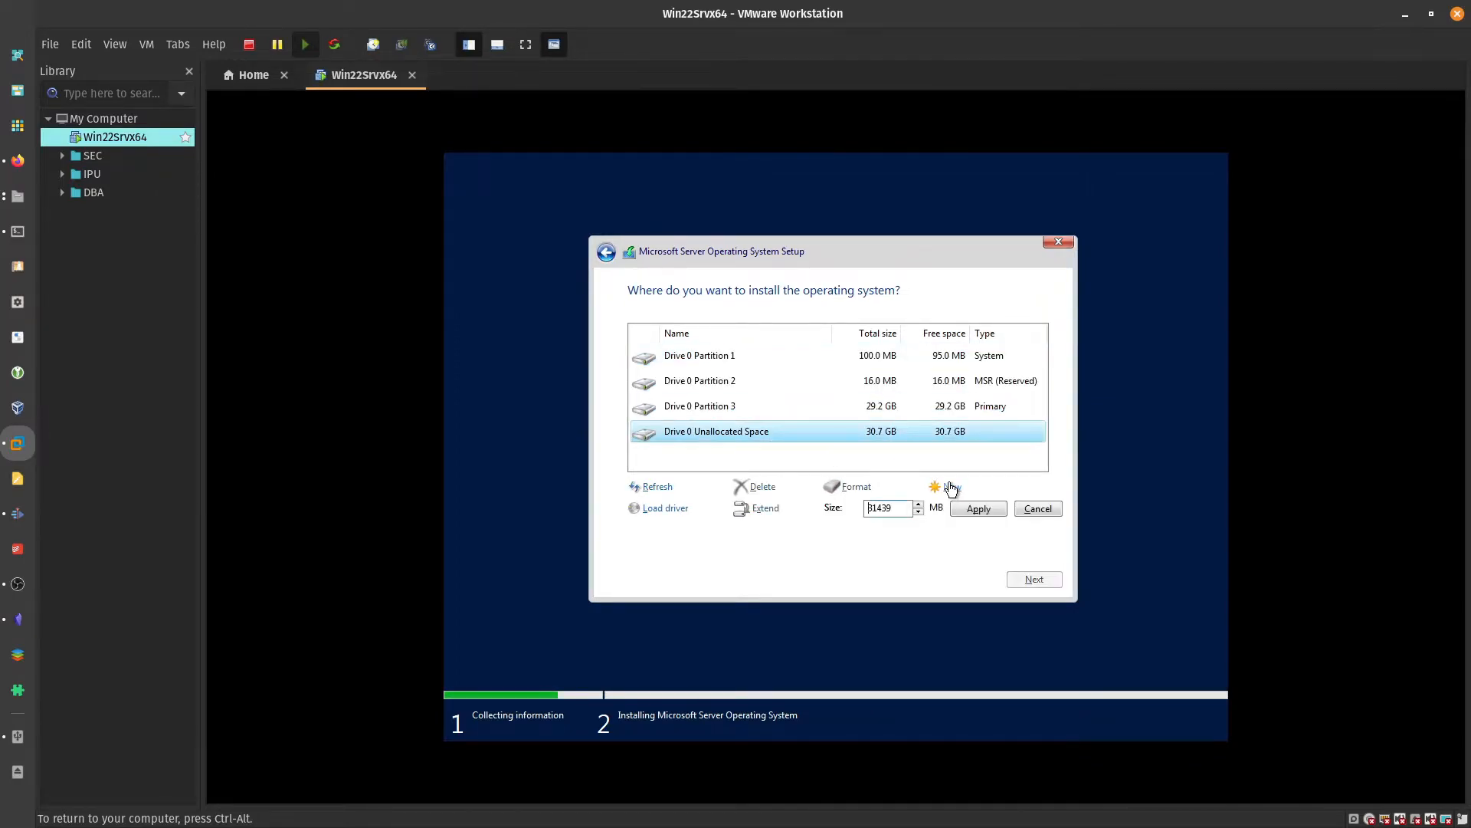
{"action": "left_click", "coordinate": [967, 510]}
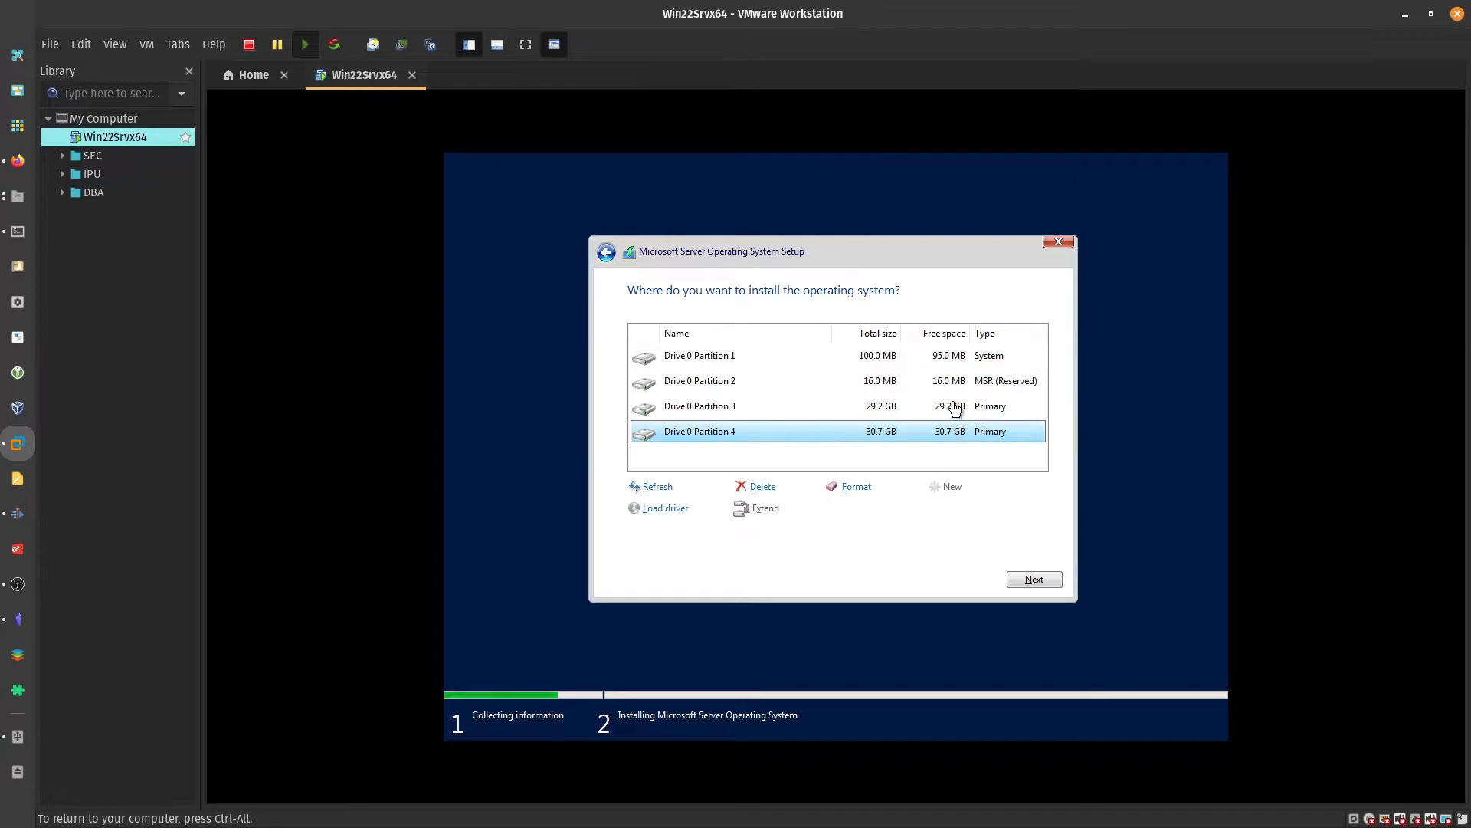
Install the operating system on the 29.2 GB primary Drive 0 Partition 3
{"action": "left_click", "coordinate": [955, 408]}
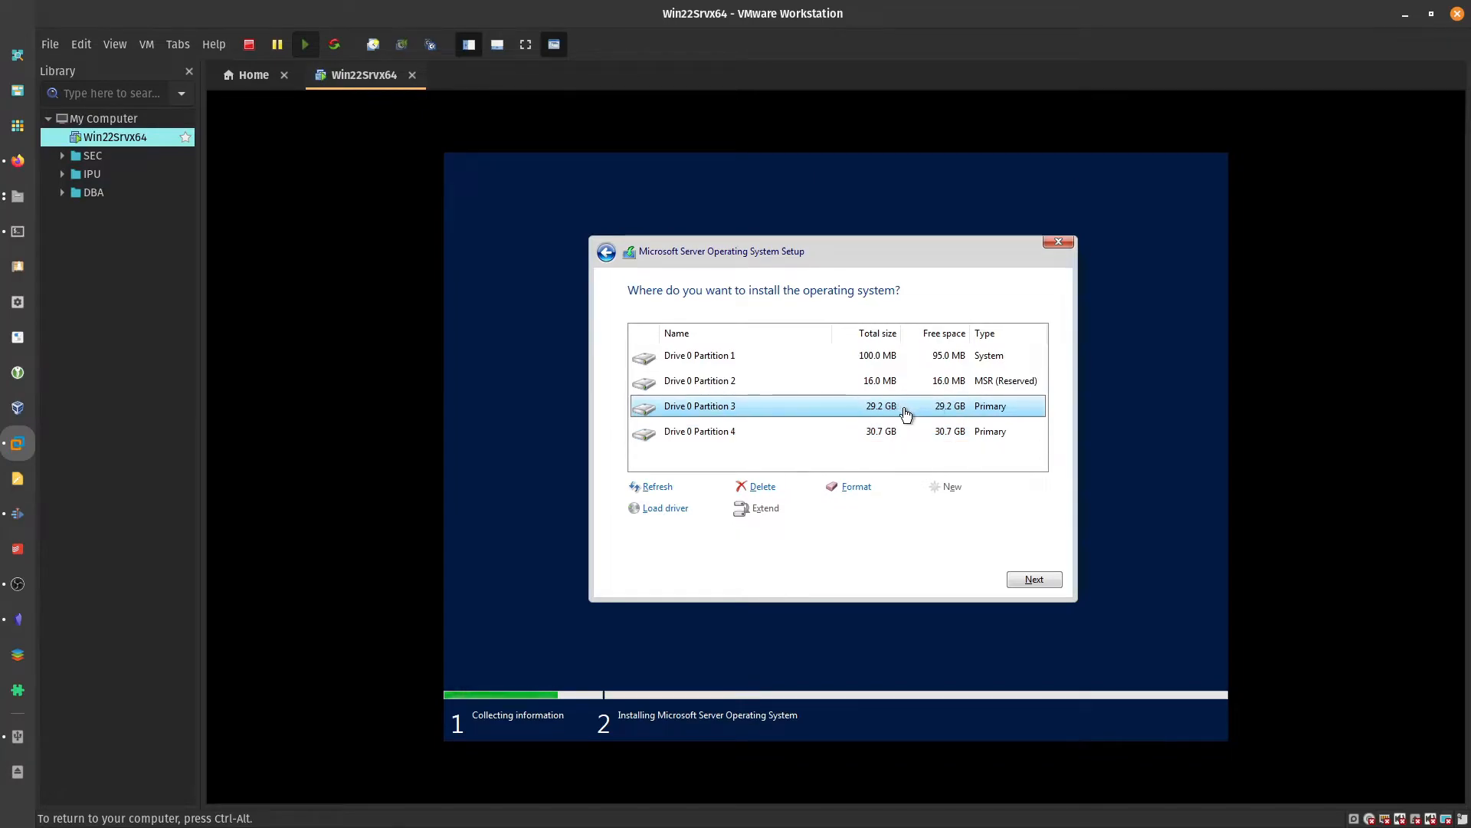
{"action": "left_click", "coordinate": [1024, 581]}
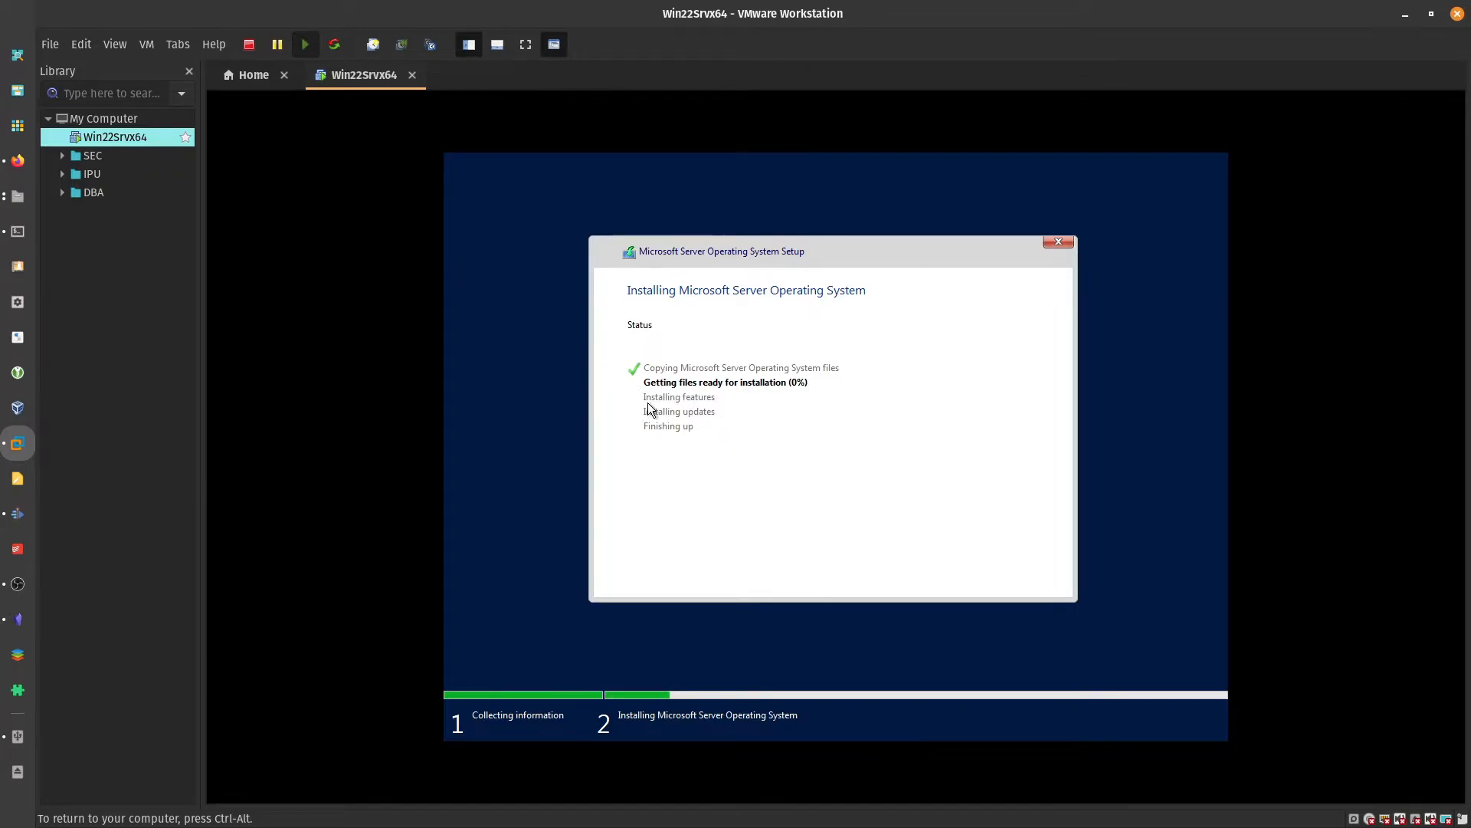
{"action": "key", "text": "ctrl+alt"}
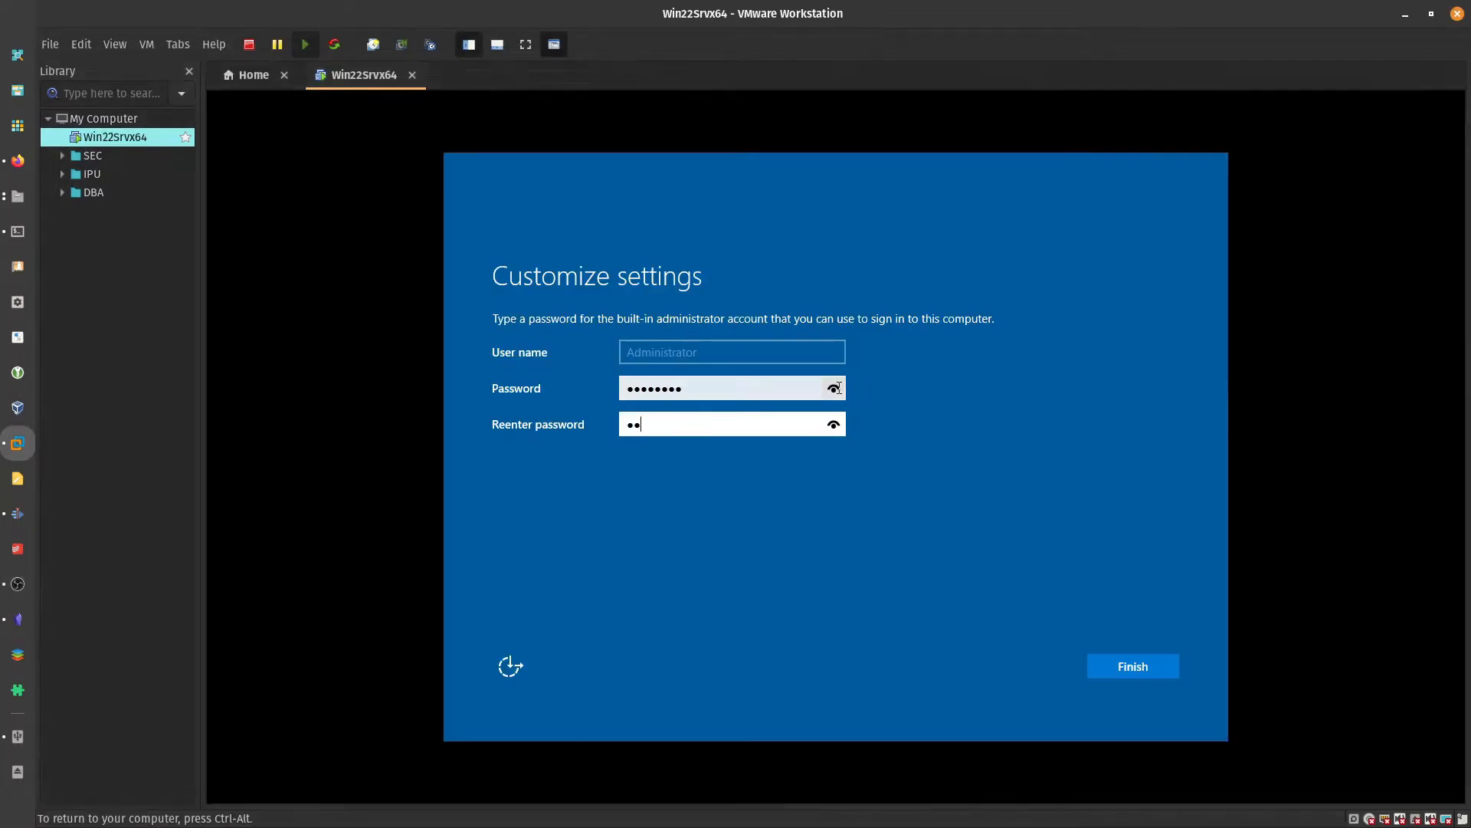
Set and confirm the built-in Administrator account's password, and sign in to the server with that password
{"action": "type", "text": "•••••"}
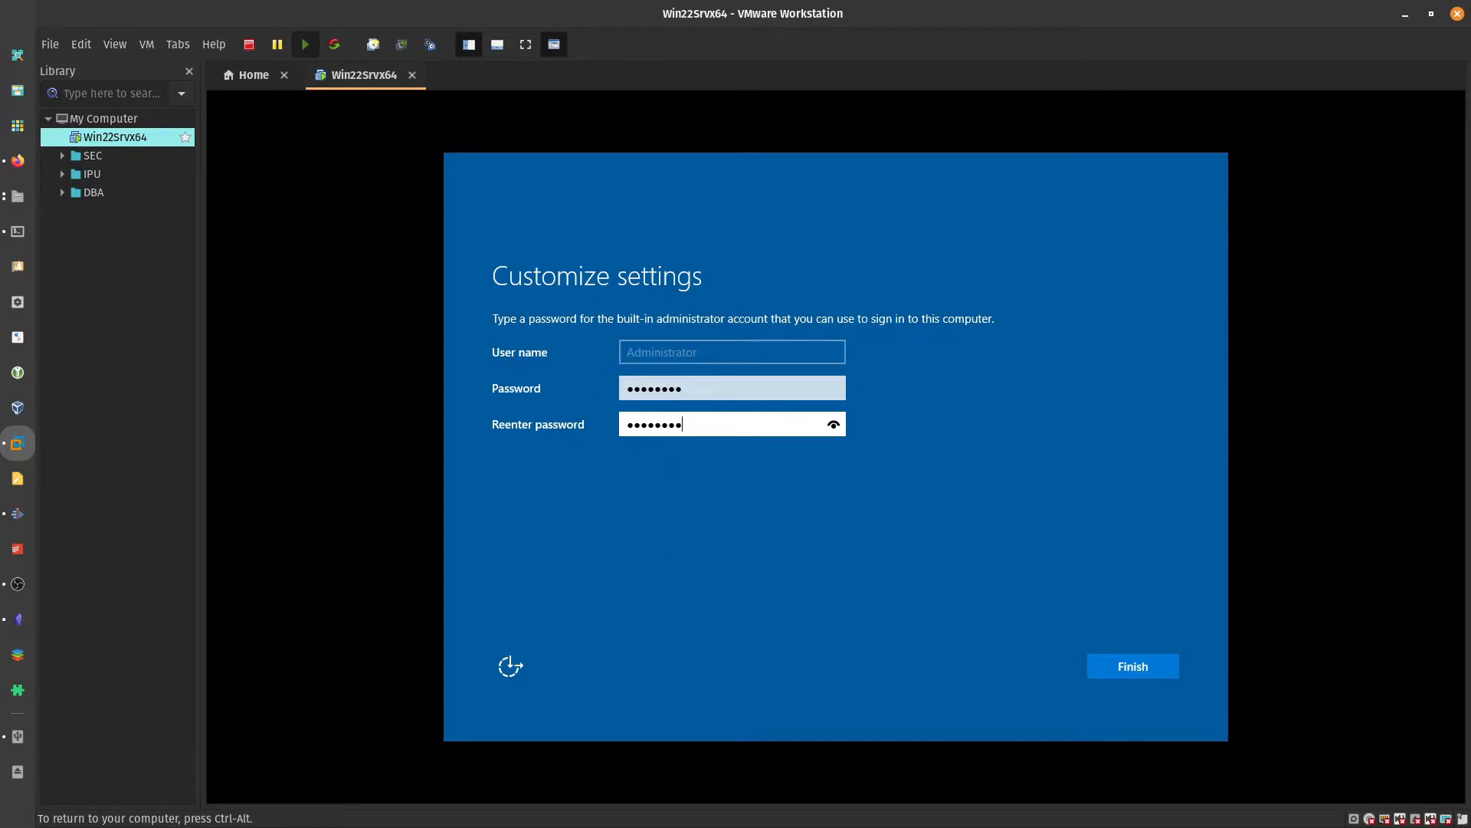
{"action": "left_click", "coordinate": [1121, 669]}
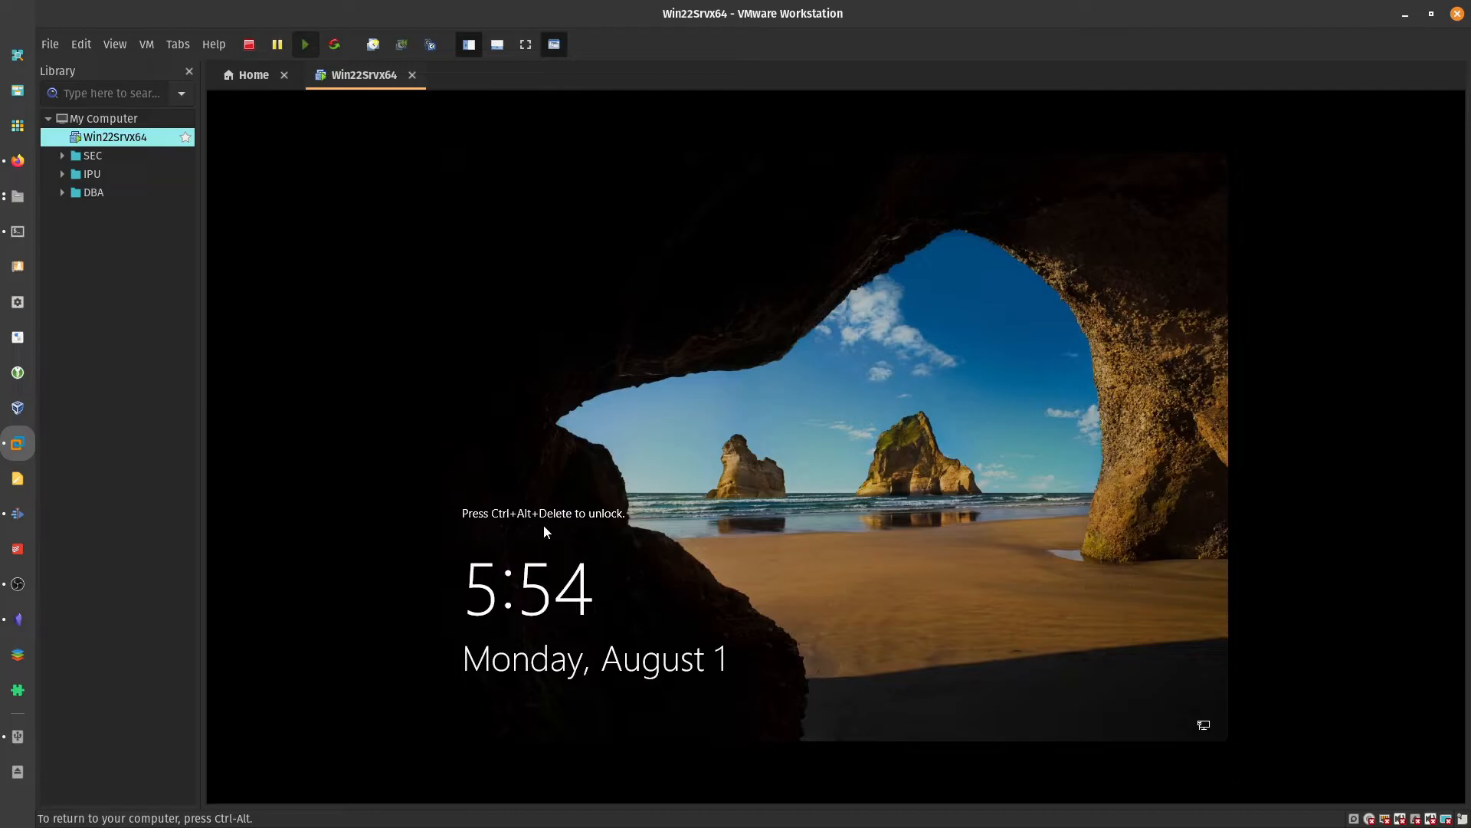
{"action": "left_click", "coordinate": [147, 46]}
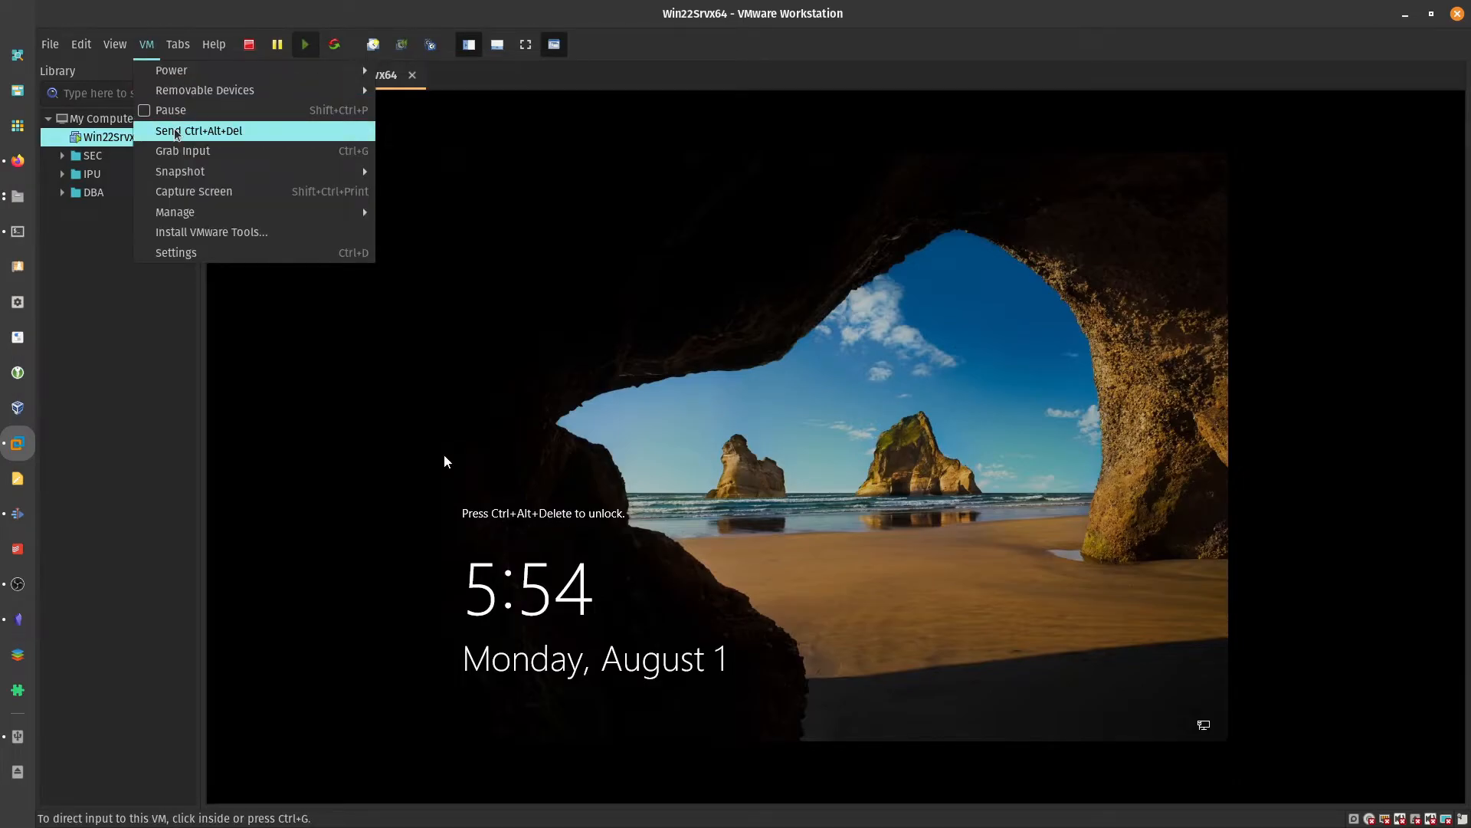
{"action": "left_click", "coordinate": [174, 132]}
{"action": "left_click", "coordinate": [444, 456]}
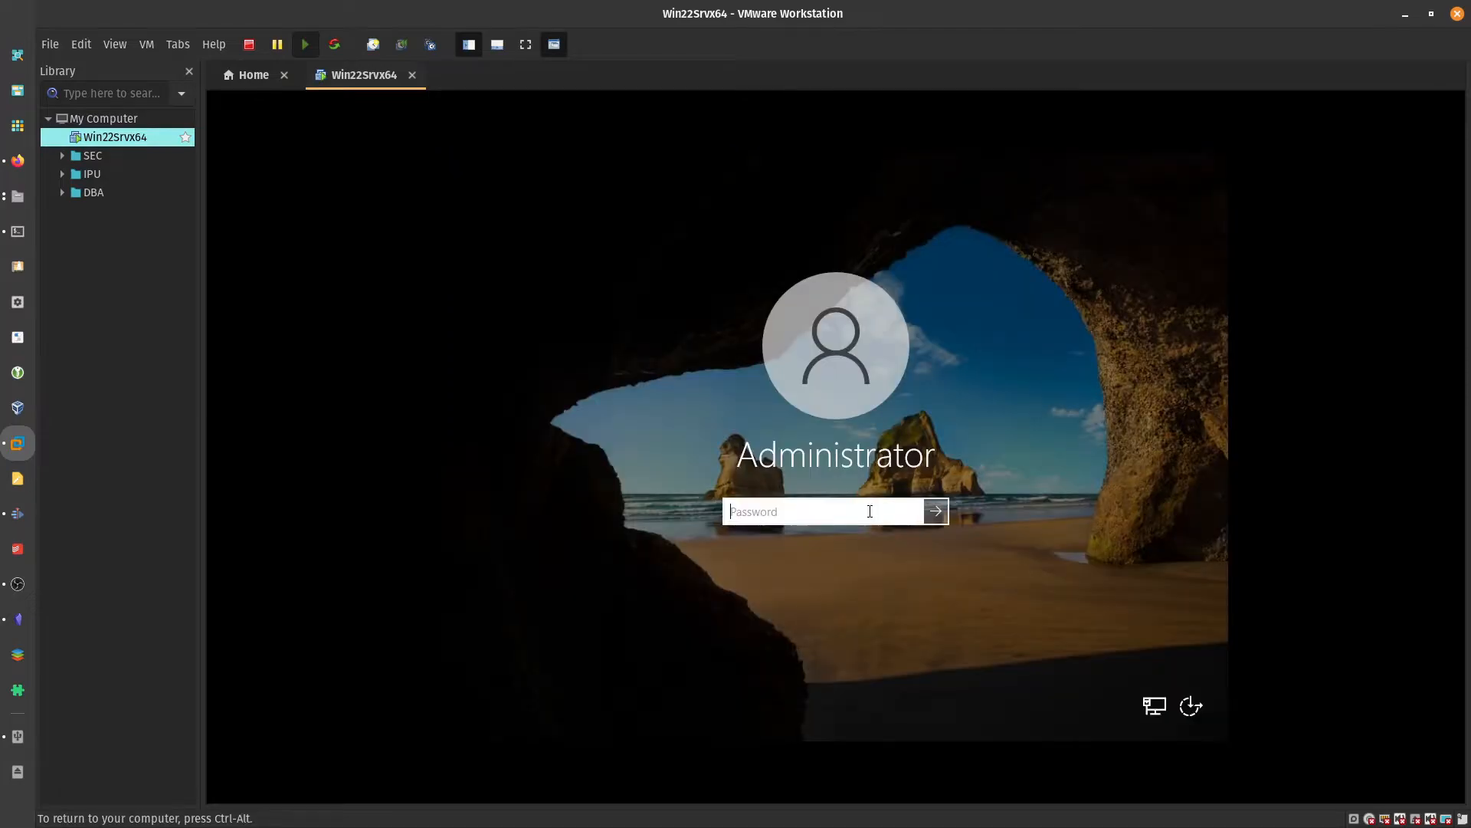
{"action": "type", "text": "•"}
{"action": "key", "text": "Return"}
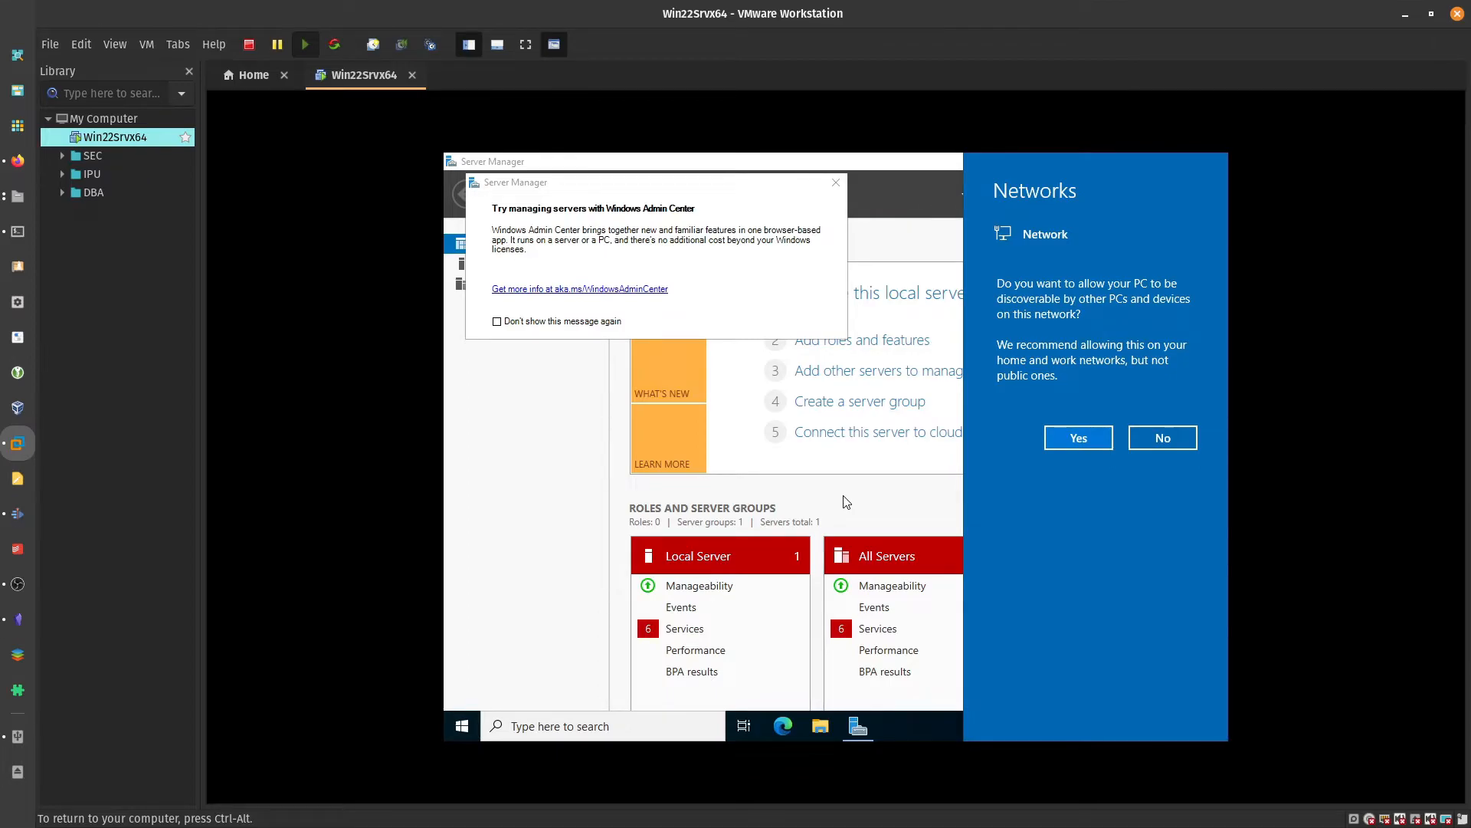
Dismiss the Windows Admin Center message with "Don't show this message again" enabled and minimize Server Manager
{"action": "left_click", "coordinate": [496, 324]}
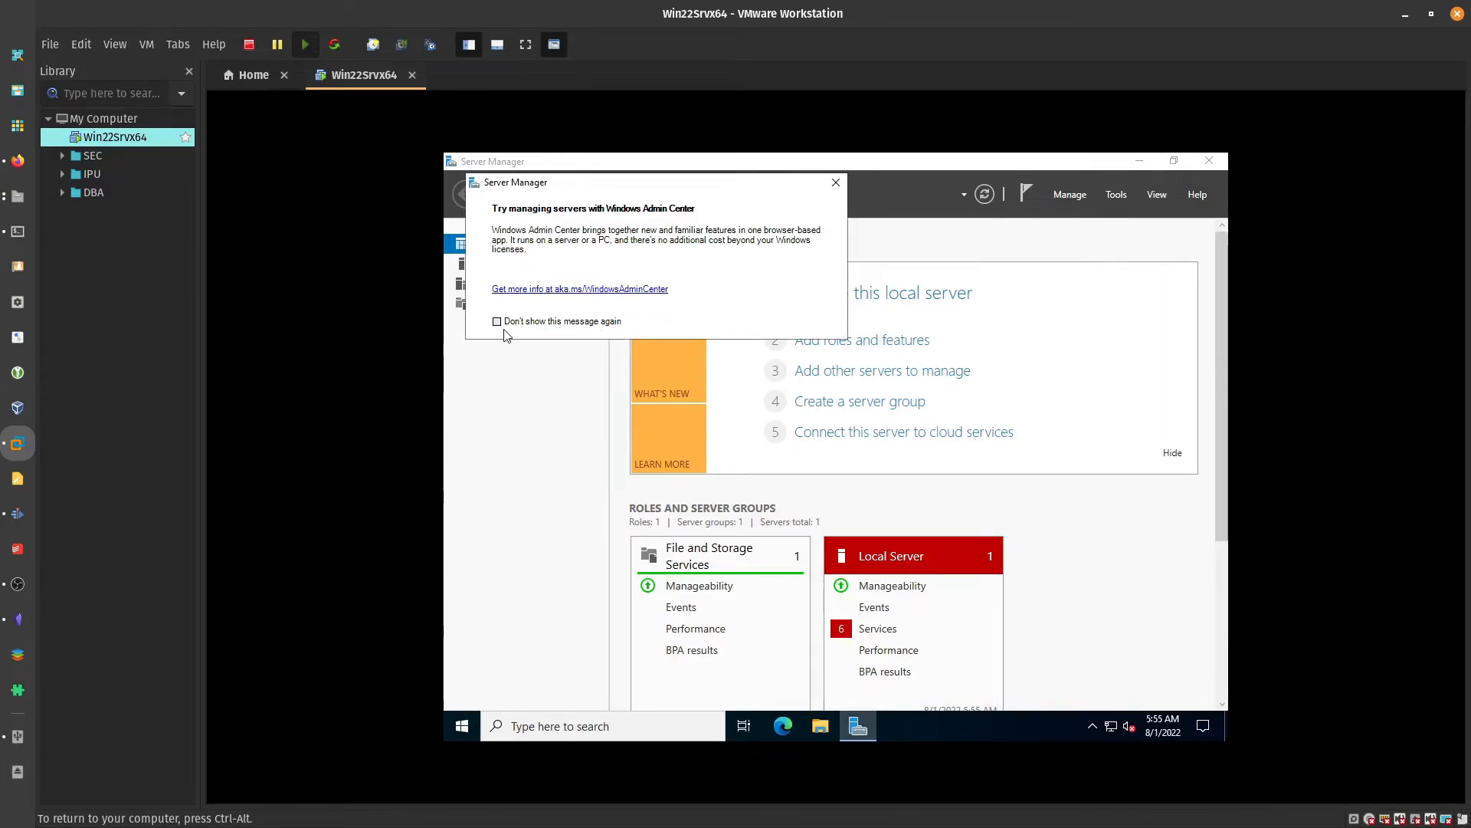
{"action": "left_click", "coordinate": [836, 182]}
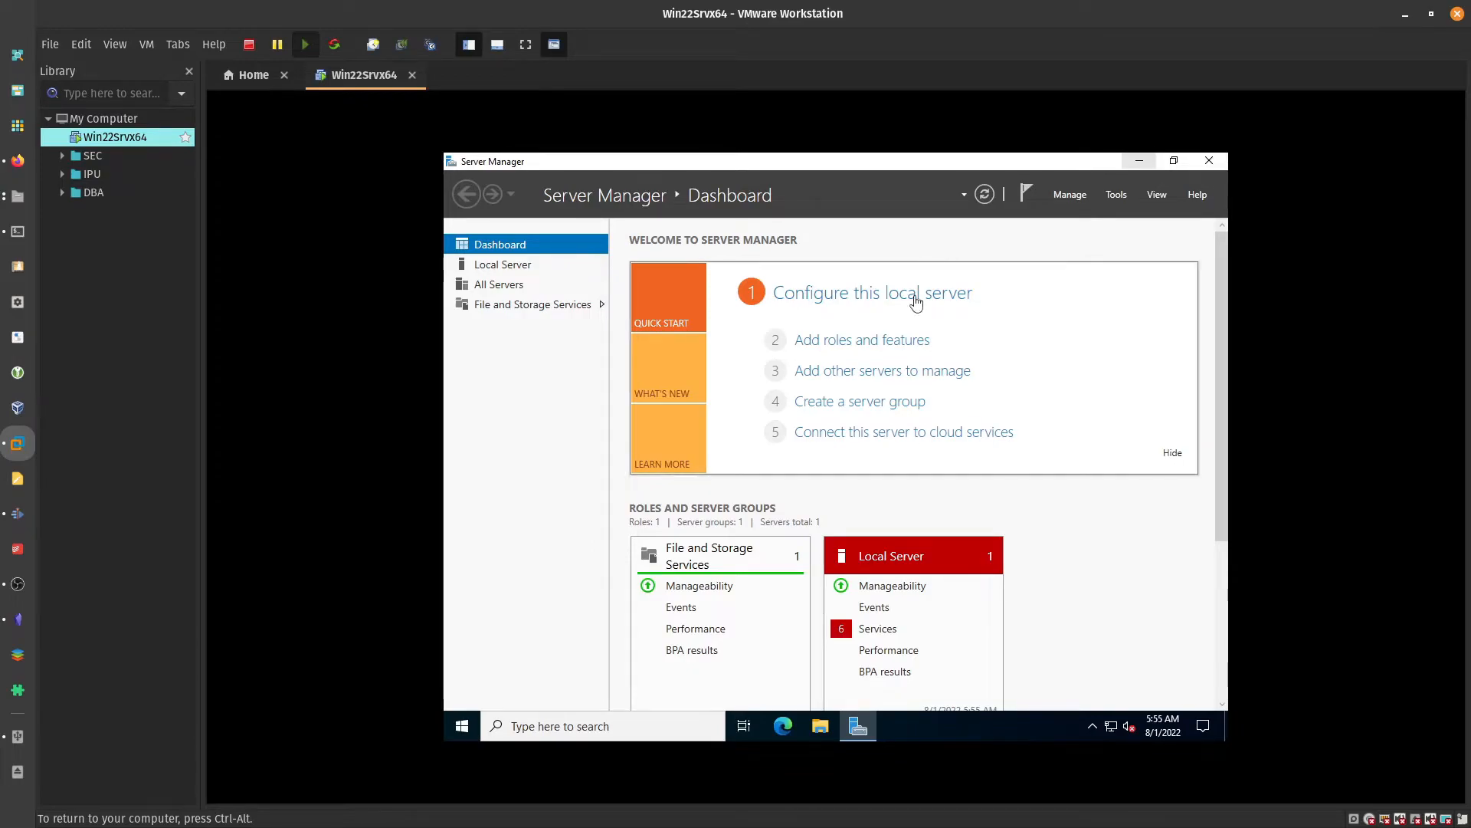
{"action": "left_click", "coordinate": [1139, 163]}
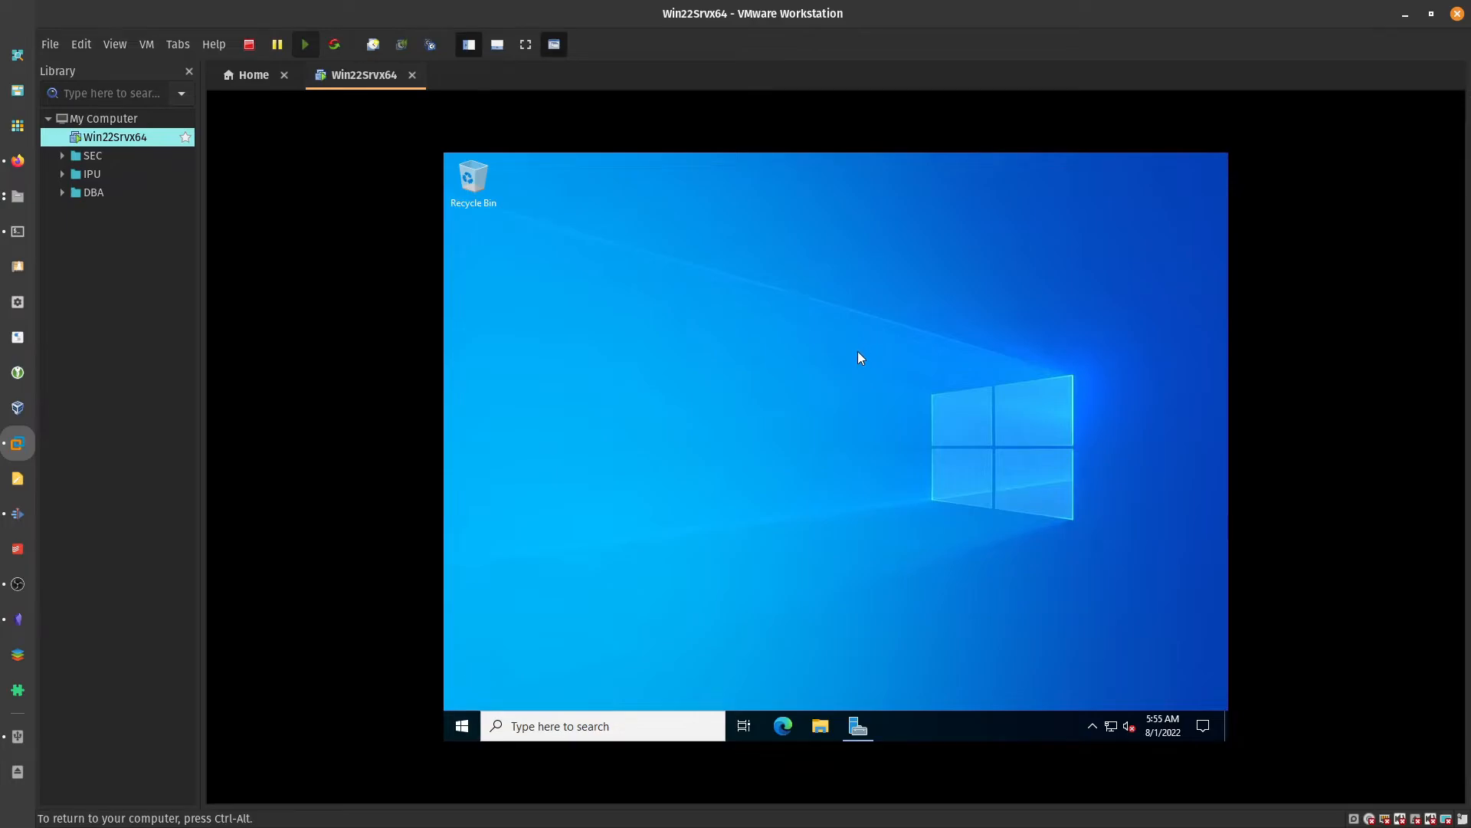
Set the server's display scale to 125% and close the display settings
{"action": "right_click", "coordinate": [767, 283]}
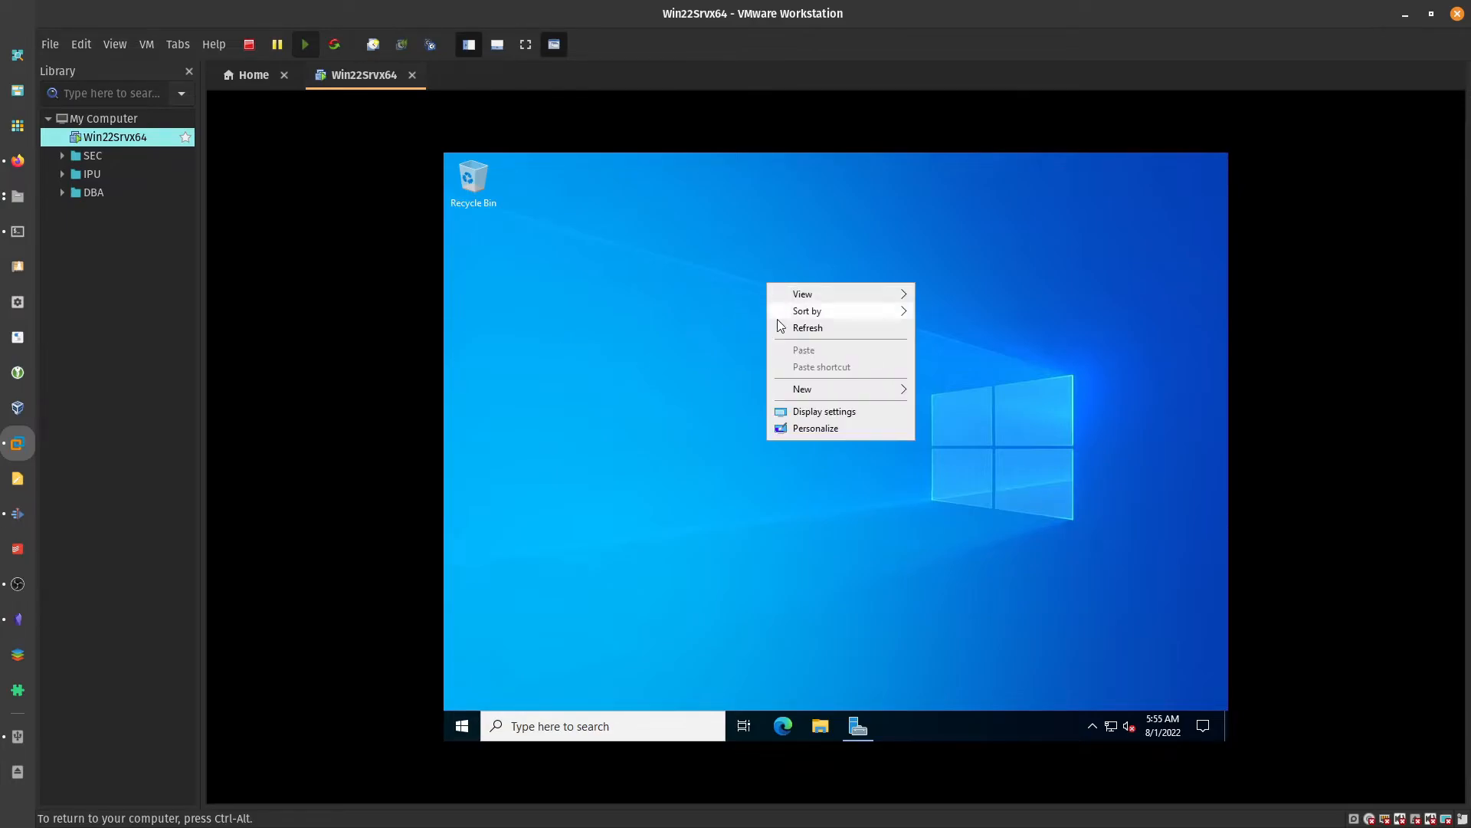
{"action": "left_click", "coordinate": [810, 413]}
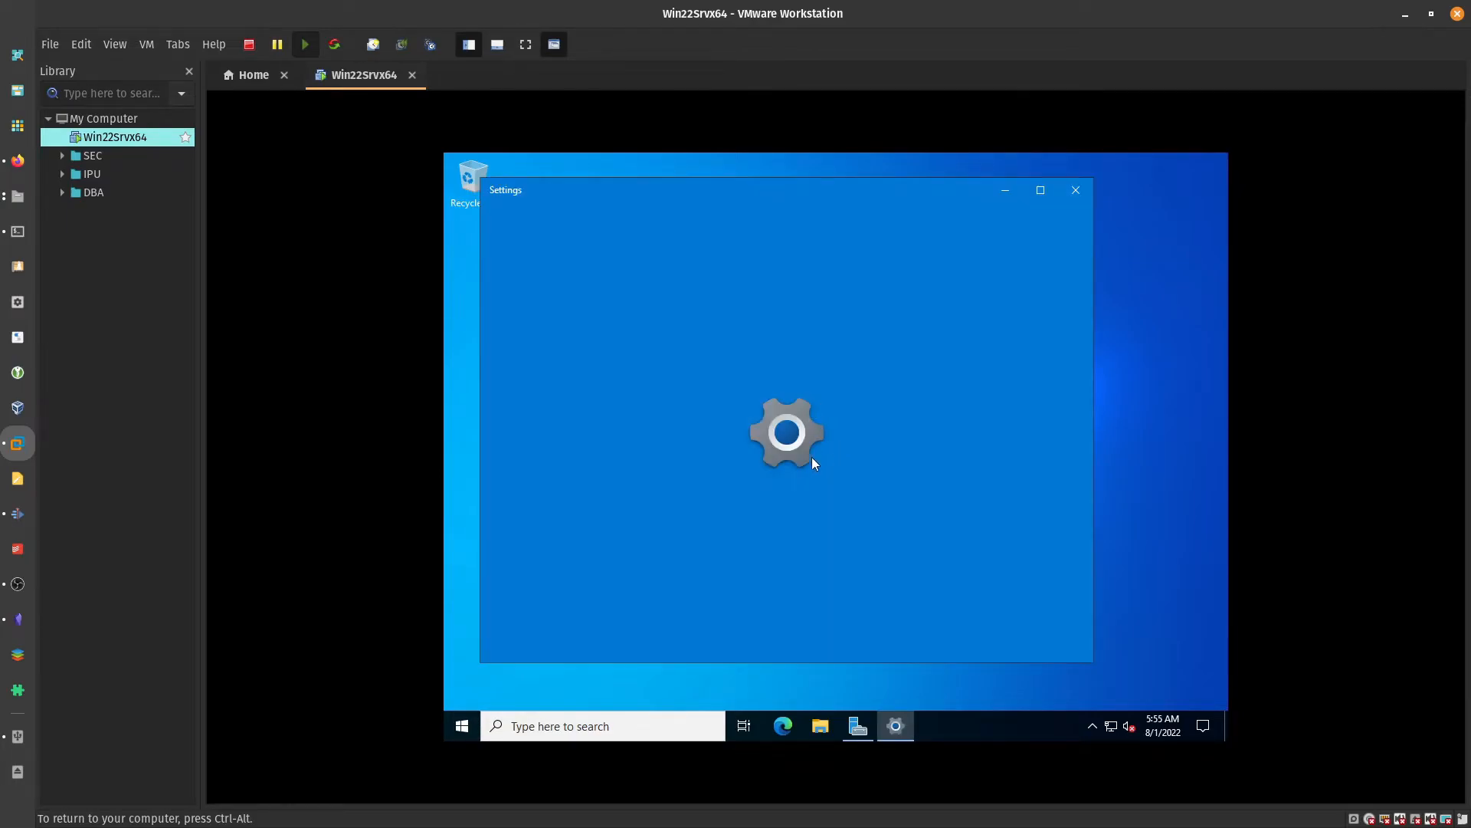
{"action": "left_click", "coordinate": [849, 583]}
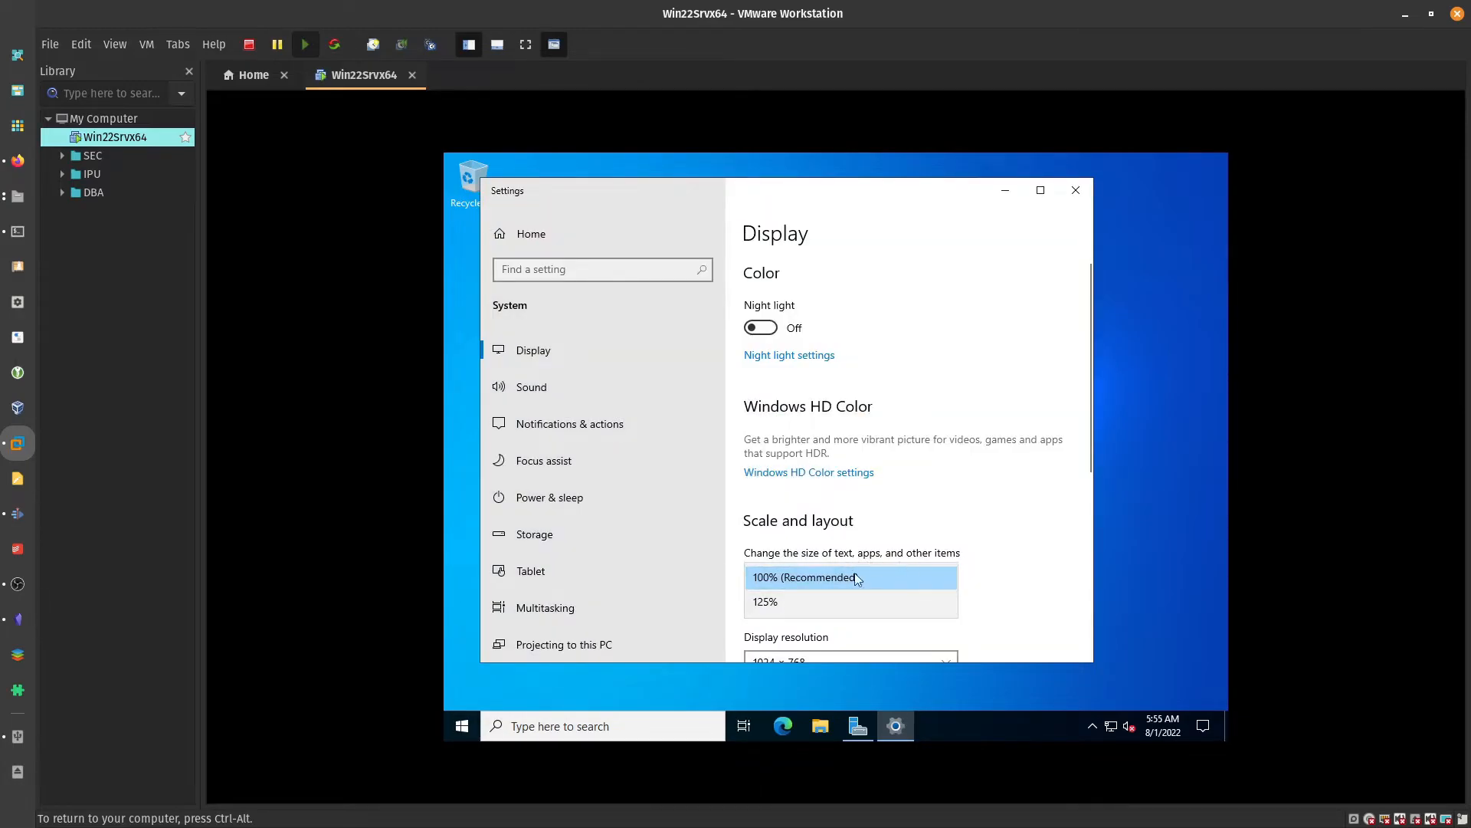
{"action": "left_click", "coordinate": [779, 603]}
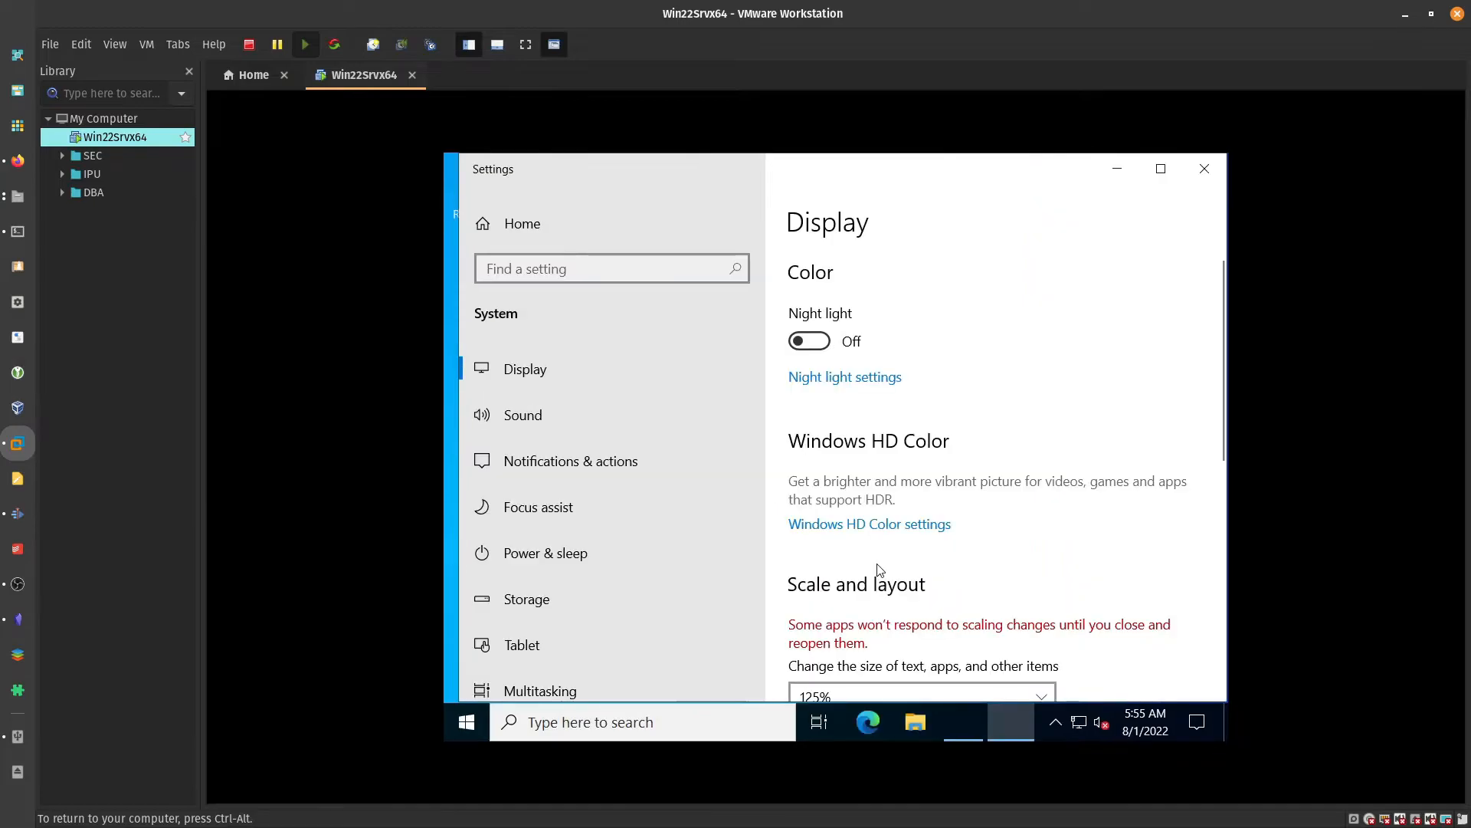
{"action": "left_click", "coordinate": [1202, 179]}
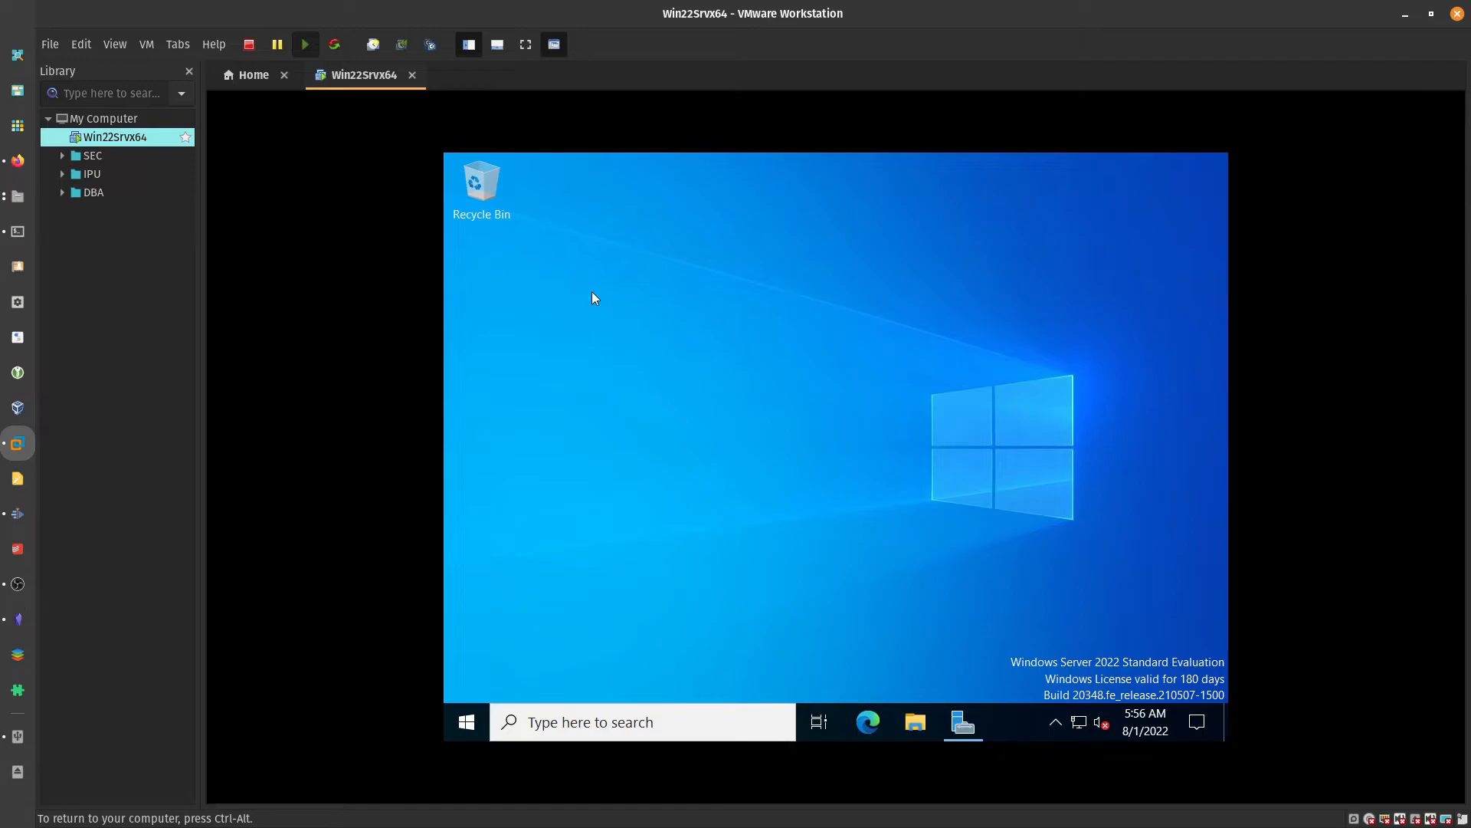
Mount the VMware Tools disc in the virtual machine and run setup64.exe from it
{"action": "left_click", "coordinate": [146, 44]}
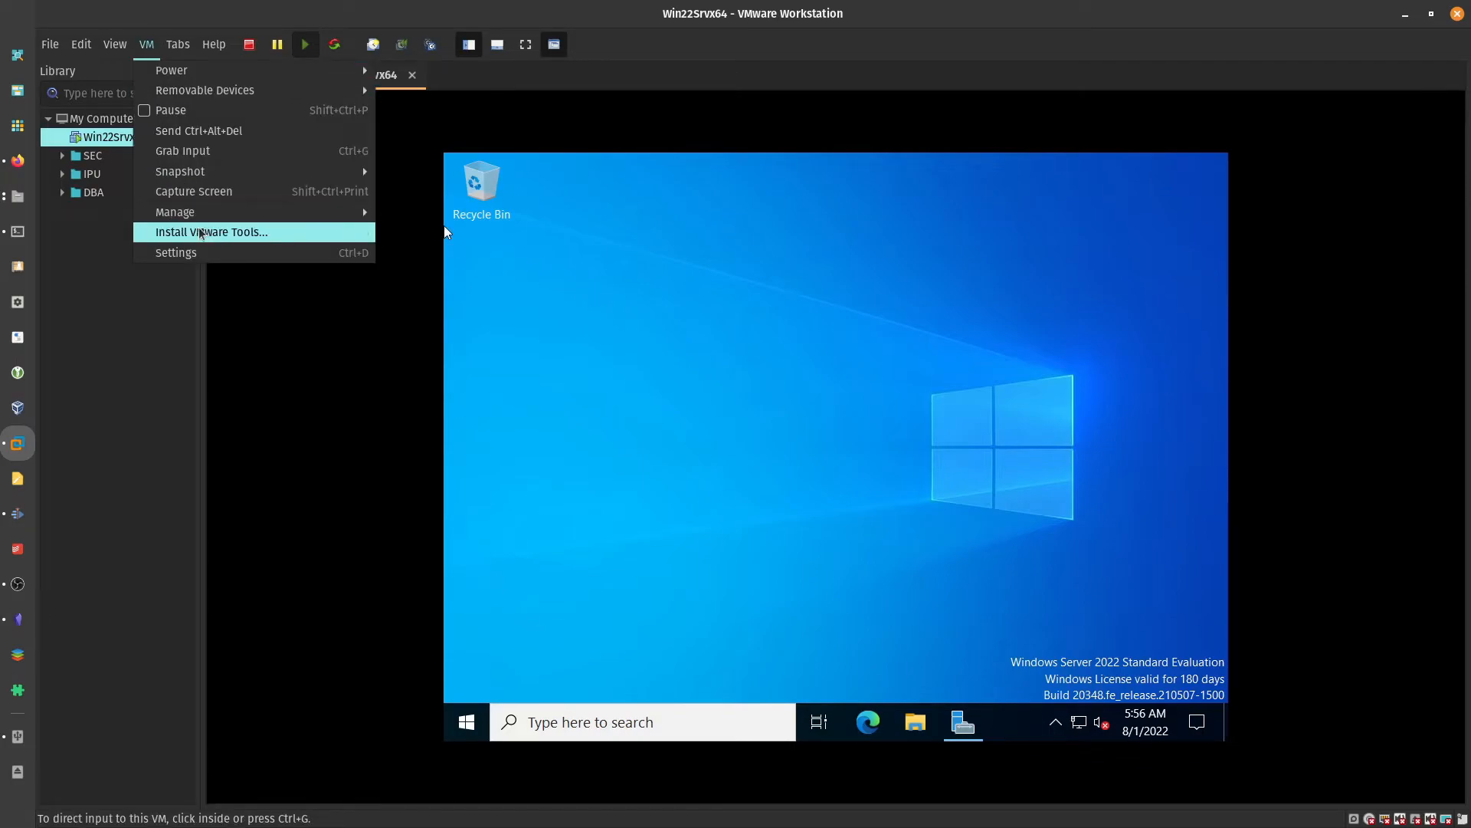
{"action": "left_click", "coordinate": [218, 232]}
{"action": "left_click", "coordinate": [846, 524]}
{"action": "left_click", "coordinate": [958, 617]}
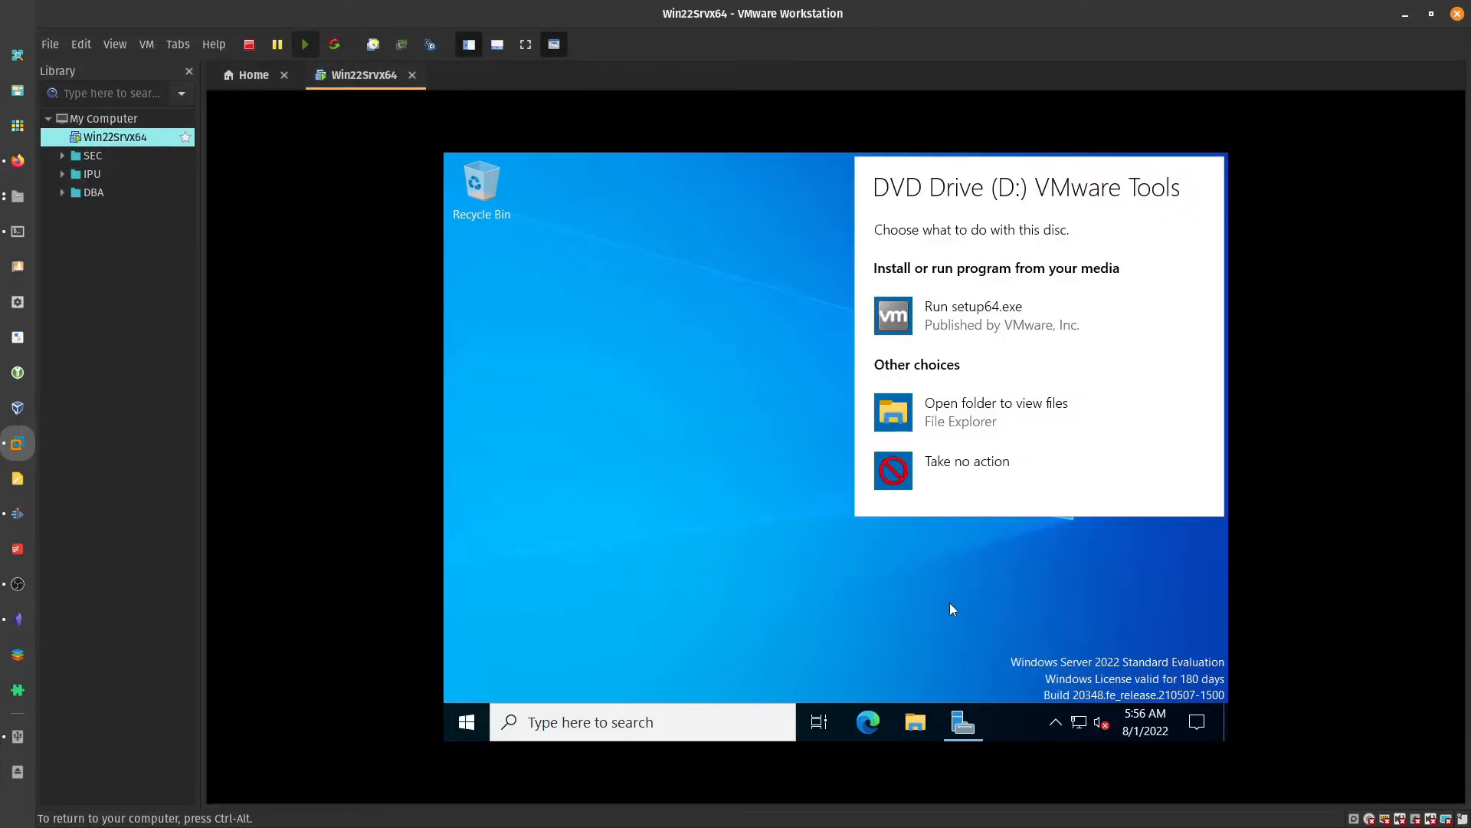
{"action": "left_click", "coordinate": [950, 319]}
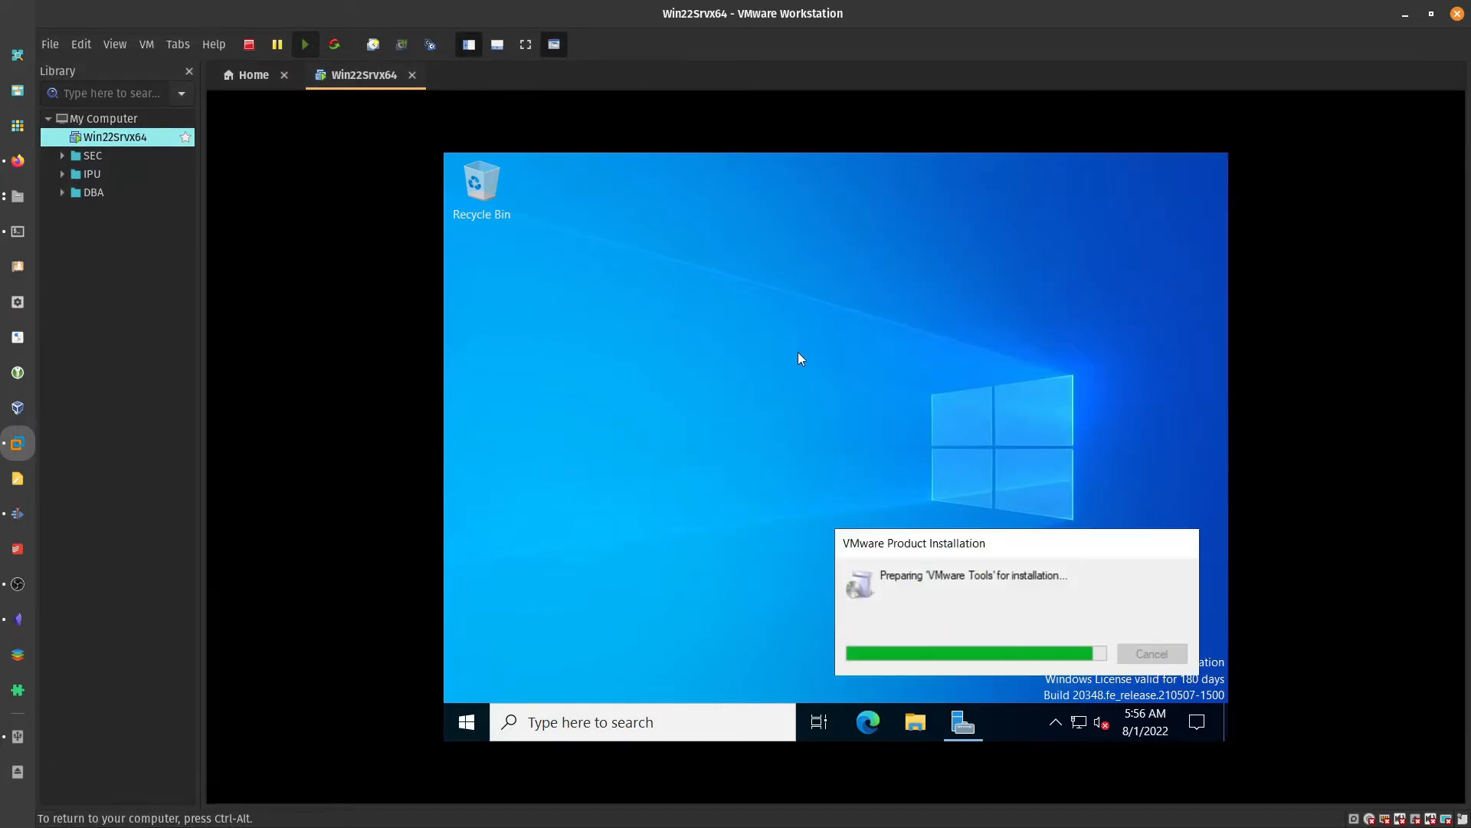
Install VMware Tools with the Typical setup type and decline the immediate system restart
{"action": "left_click", "coordinate": [936, 587]}
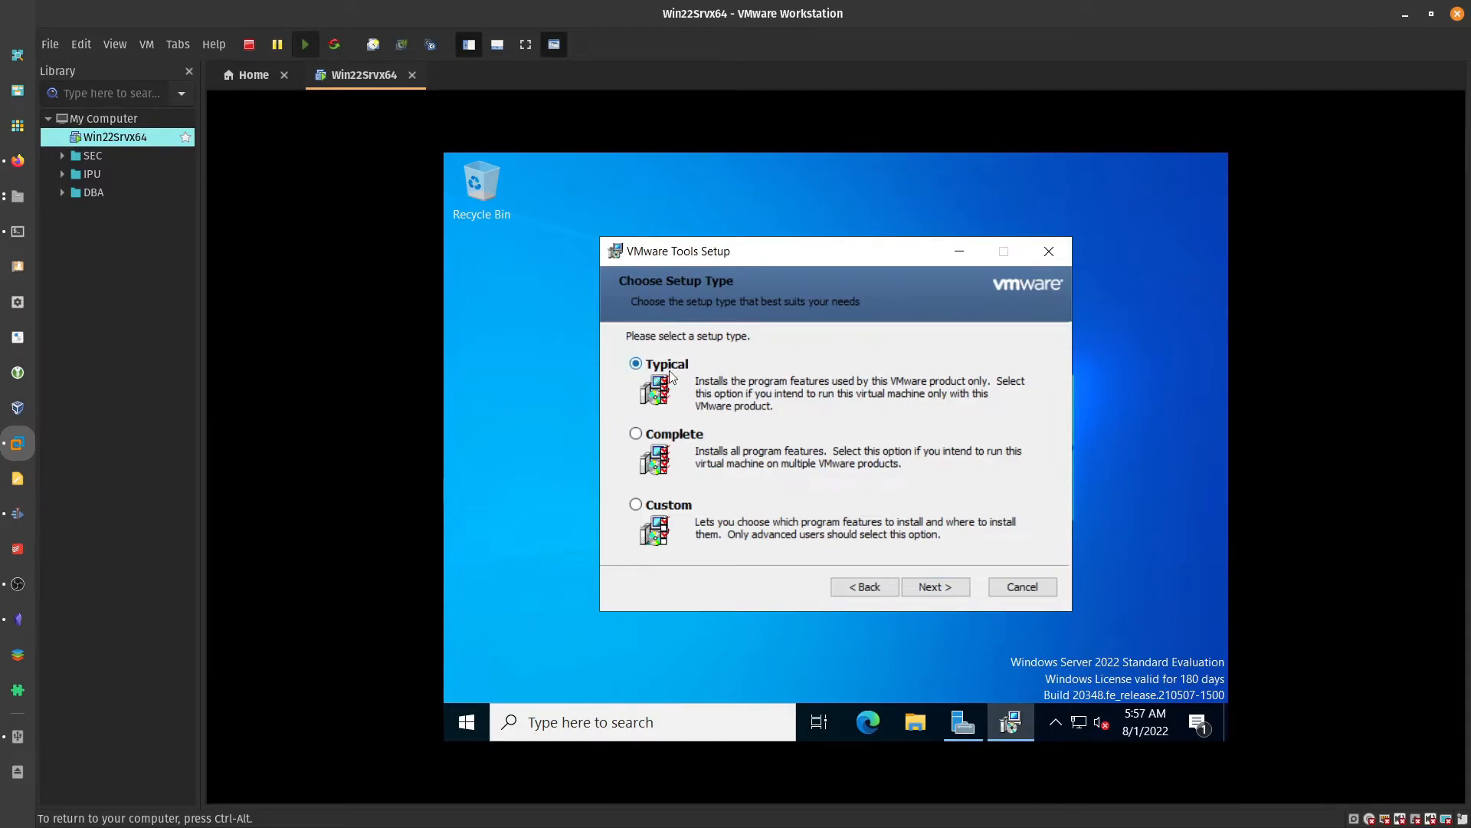
{"action": "left_click", "coordinate": [936, 587]}
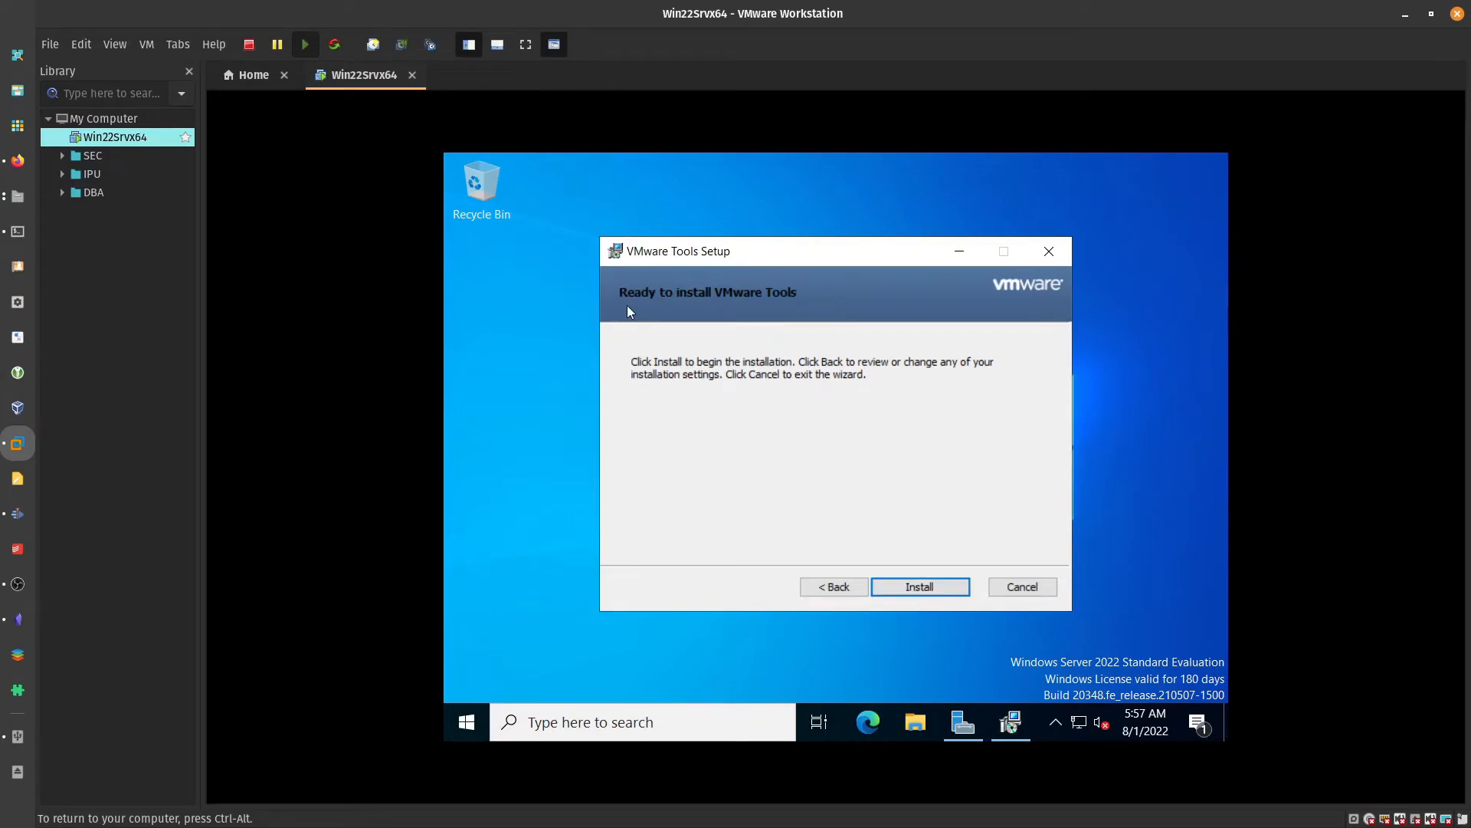
{"action": "left_click", "coordinate": [951, 587]}
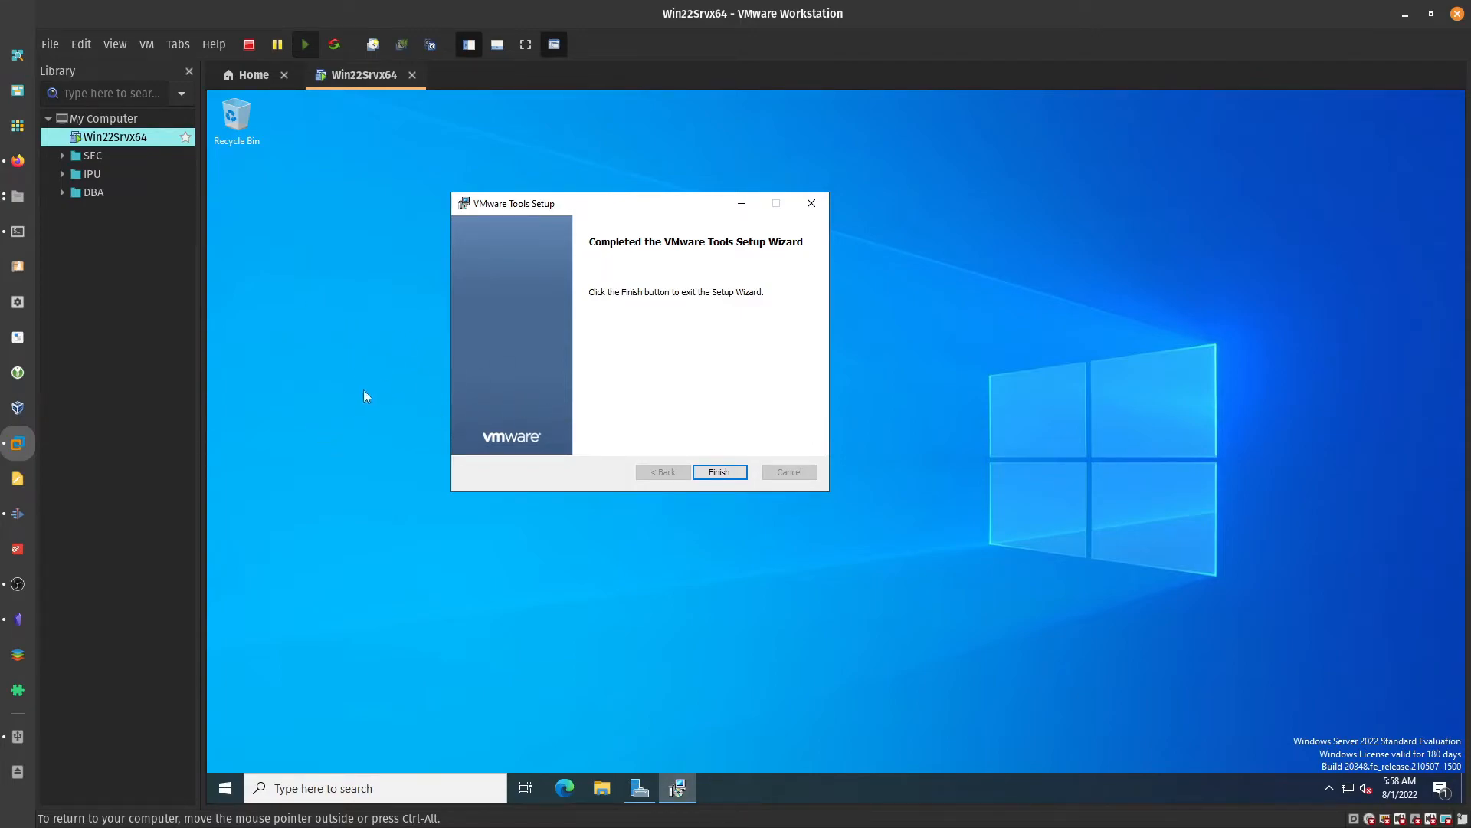
{"action": "left_click", "coordinate": [715, 470]}
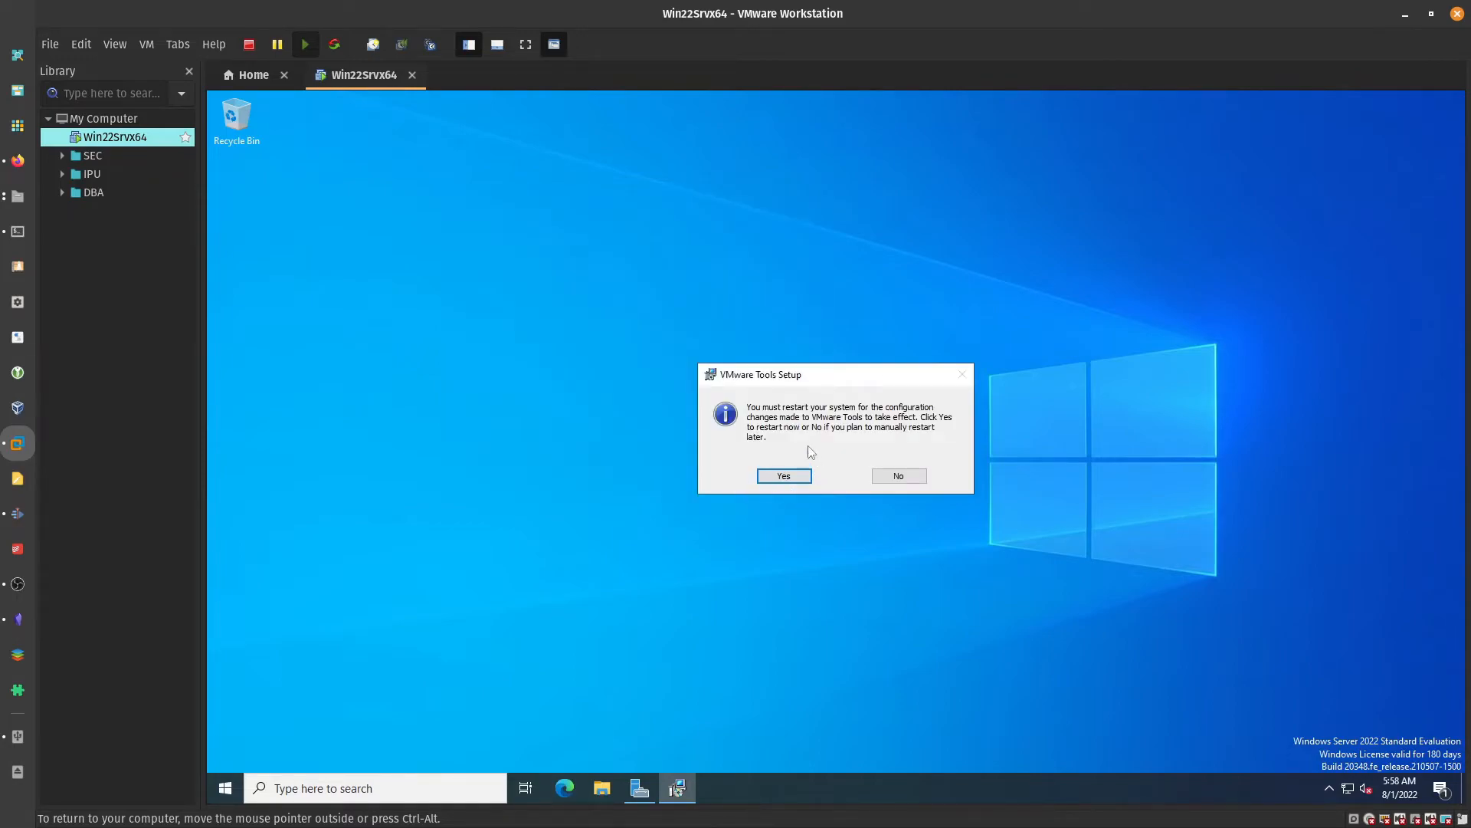
{"action": "left_click", "coordinate": [919, 477]}
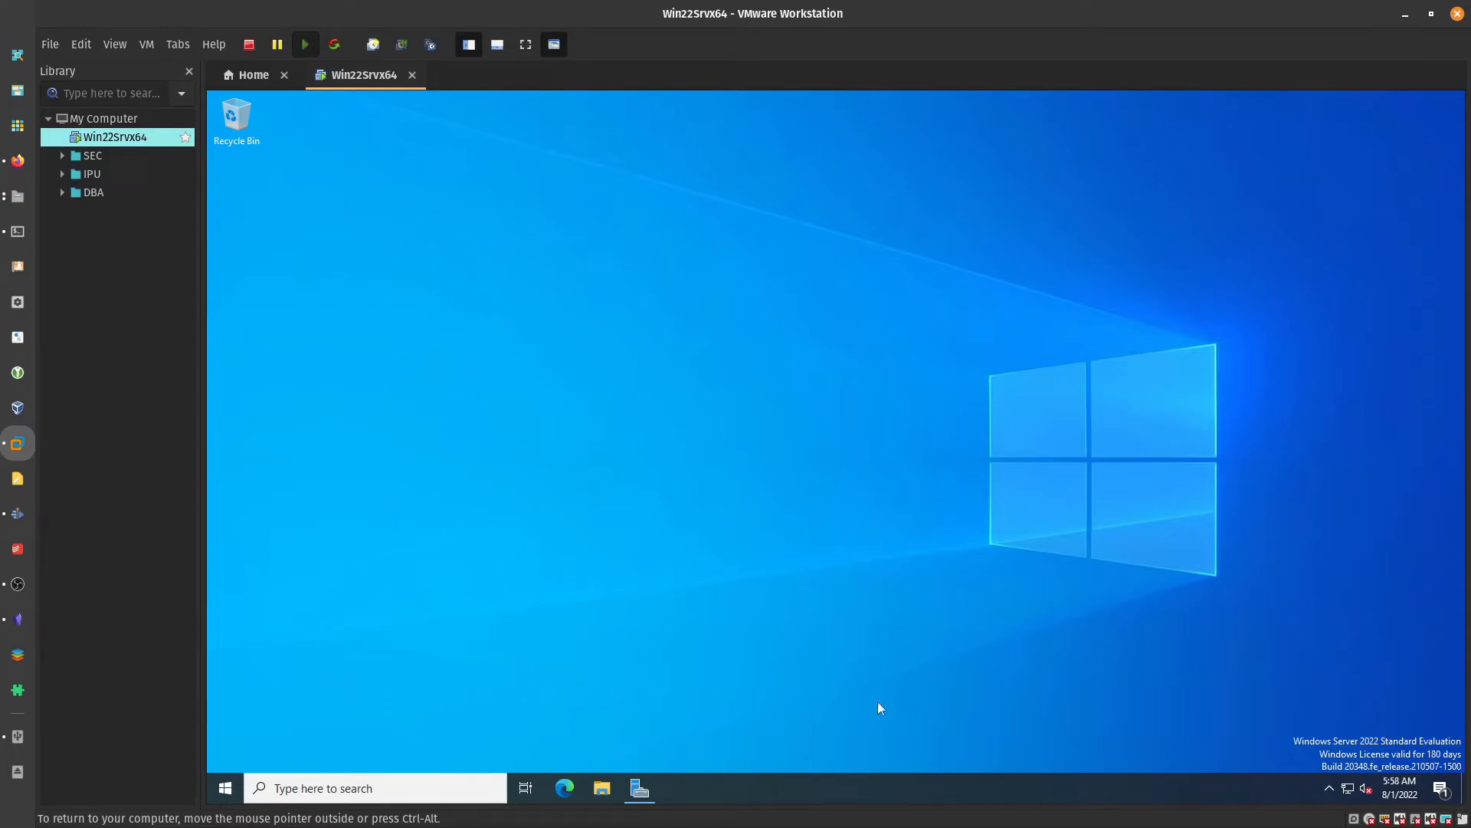
Set the server's time zone to (UTC+04:00) Abu Dhabi, Muscat and synchronize the clock
{"action": "right_click", "coordinate": [1381, 789]}
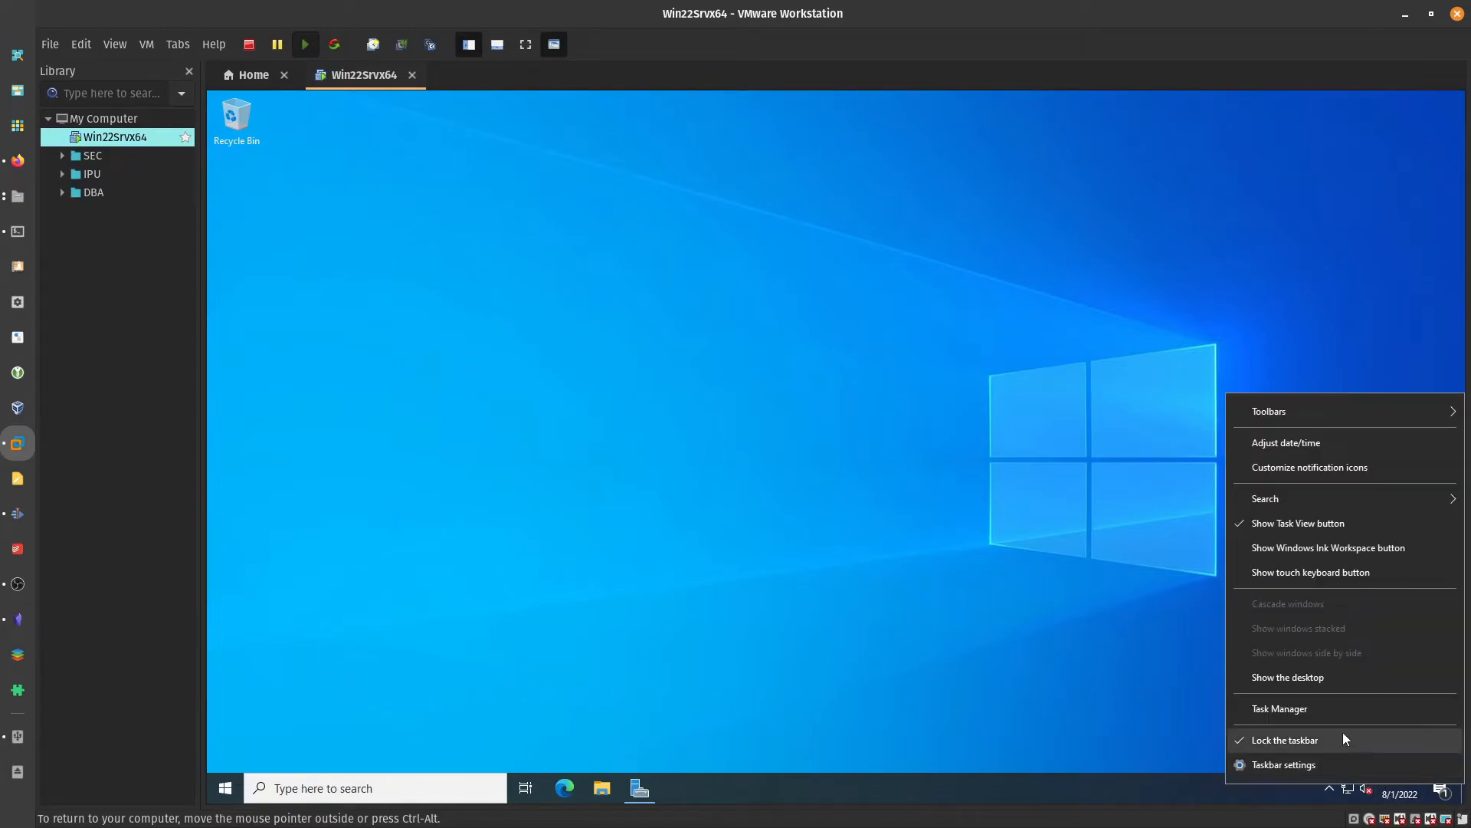
{"action": "left_click", "coordinate": [1287, 445]}
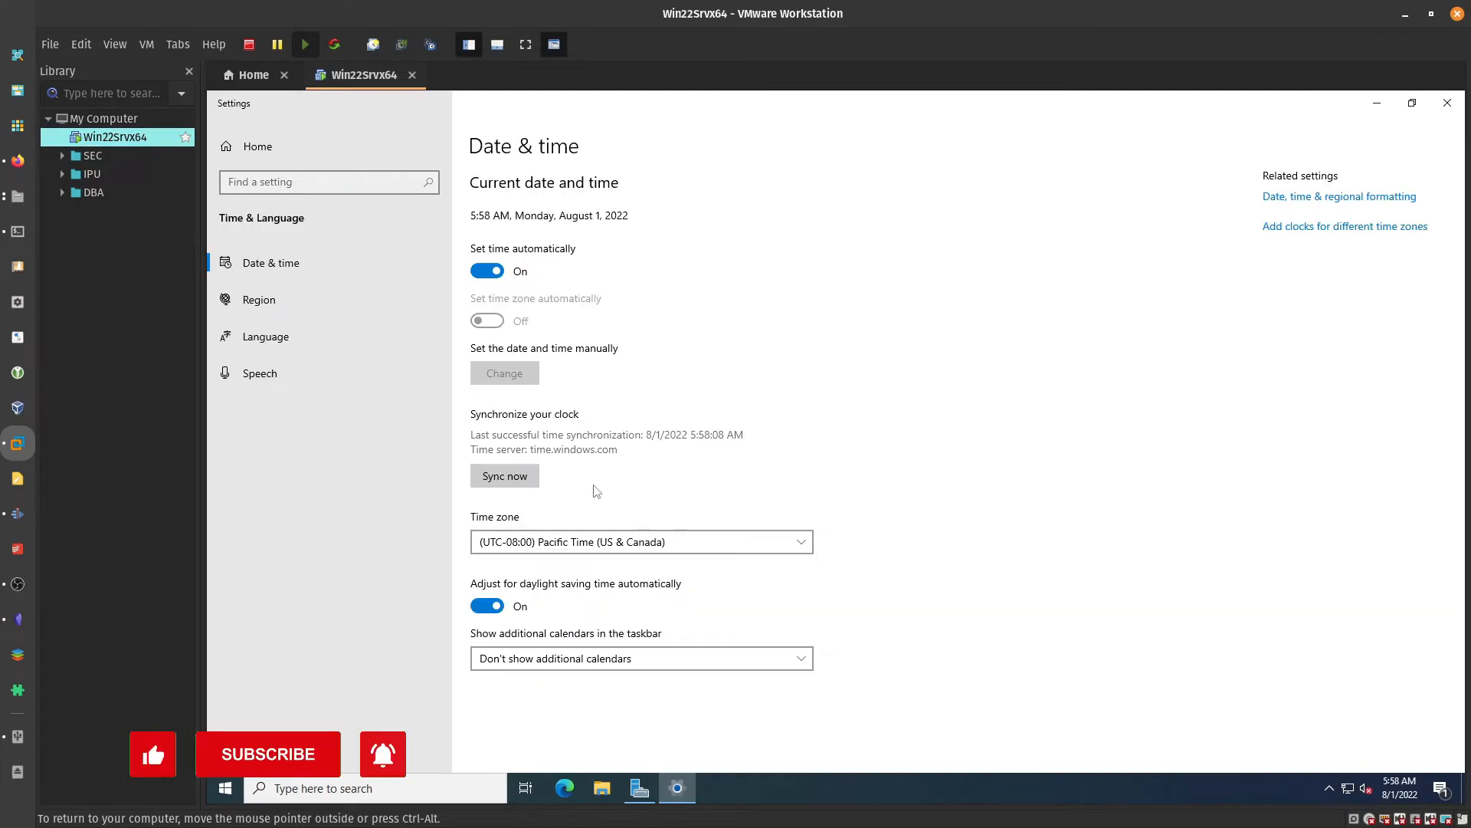
{"action": "left_click", "coordinate": [694, 542]}
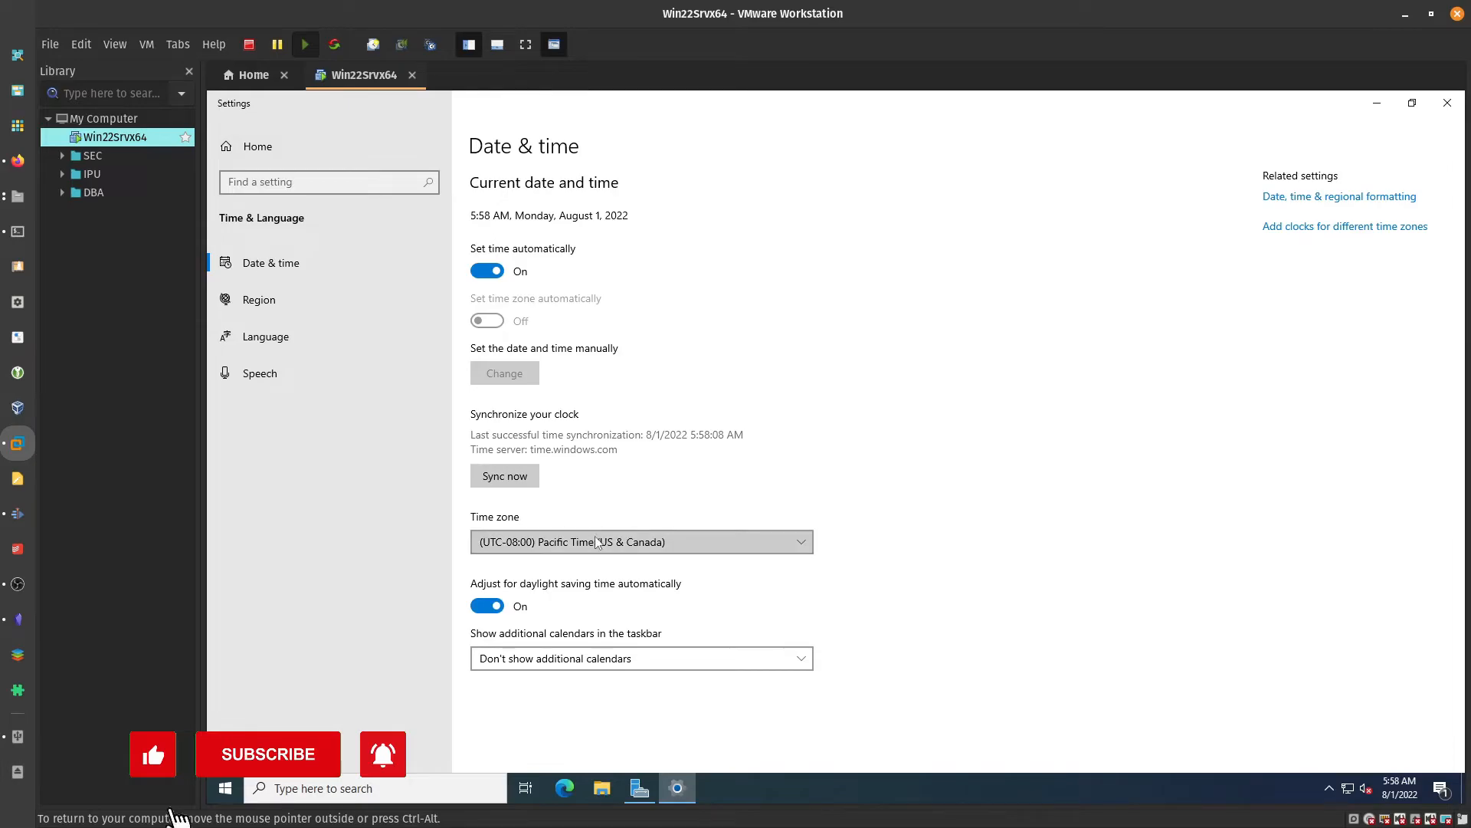
{"action": "scroll", "coordinate": [694, 490], "scroll_direction": "down", "scroll_amount": 10}
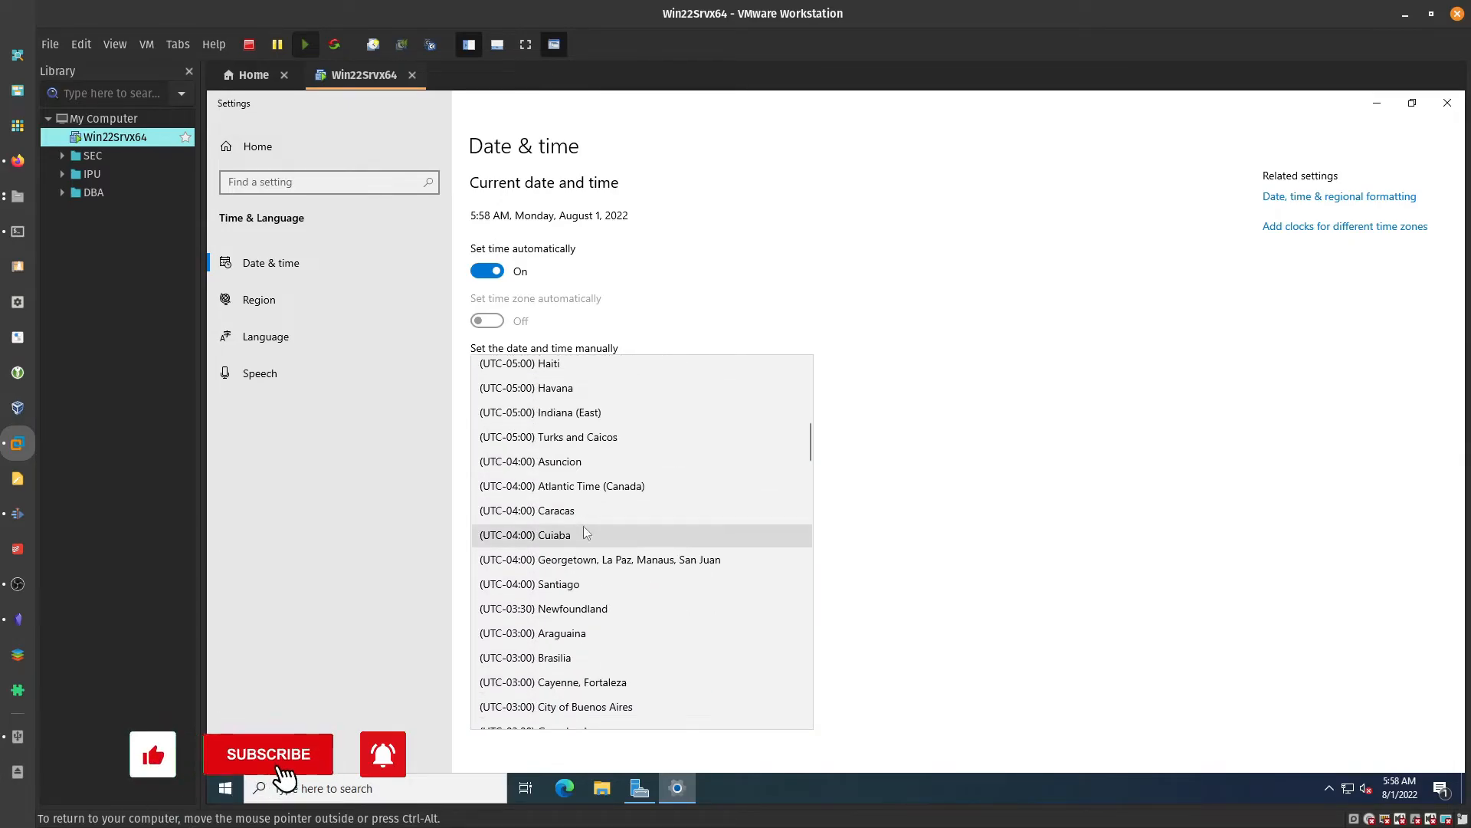
{"action": "scroll", "coordinate": [580, 555], "scroll_direction": "down", "scroll_amount": 9}
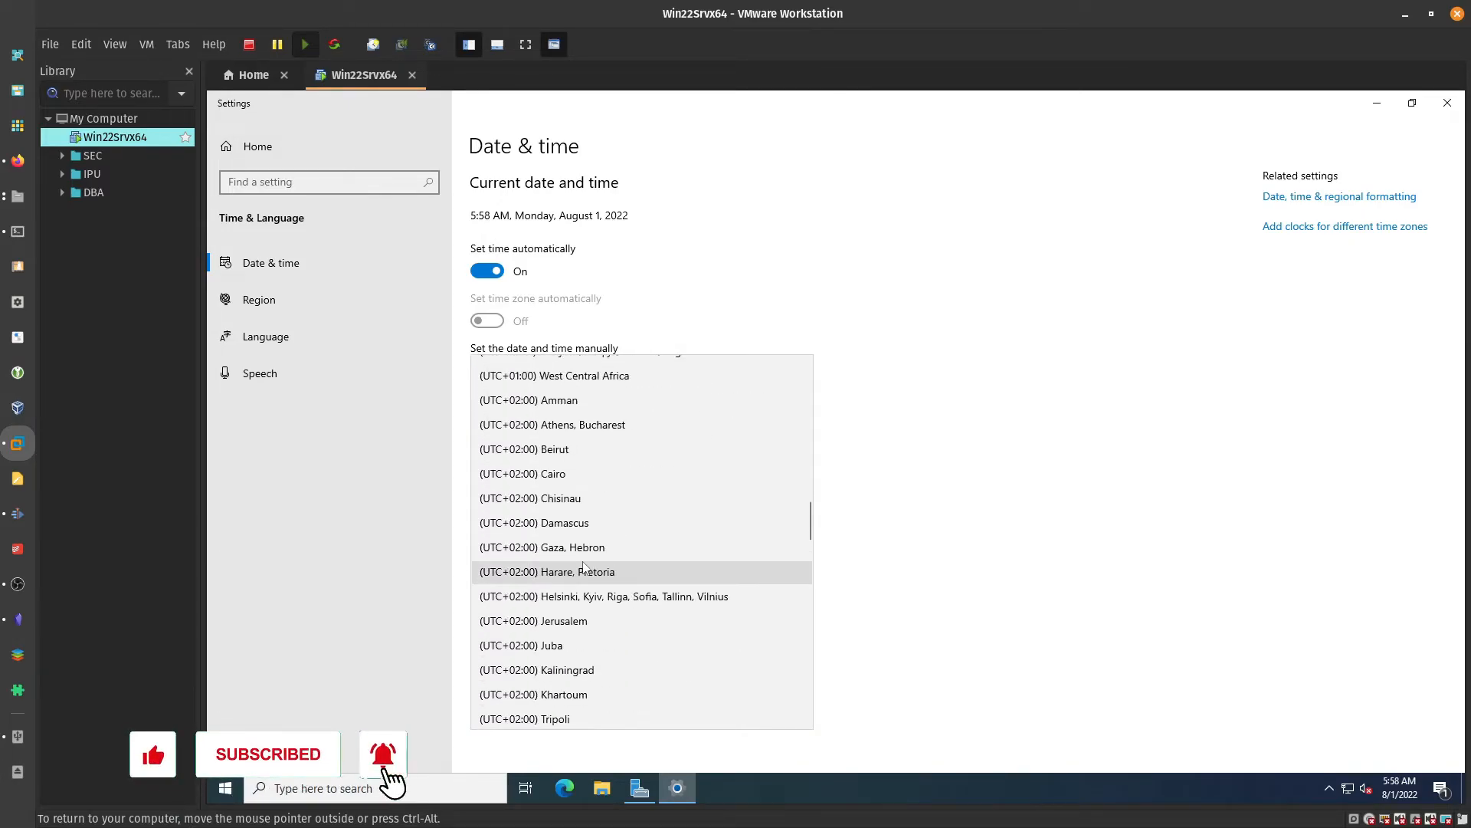
{"action": "scroll", "coordinate": [585, 570], "scroll_direction": "down", "scroll_amount": 4}
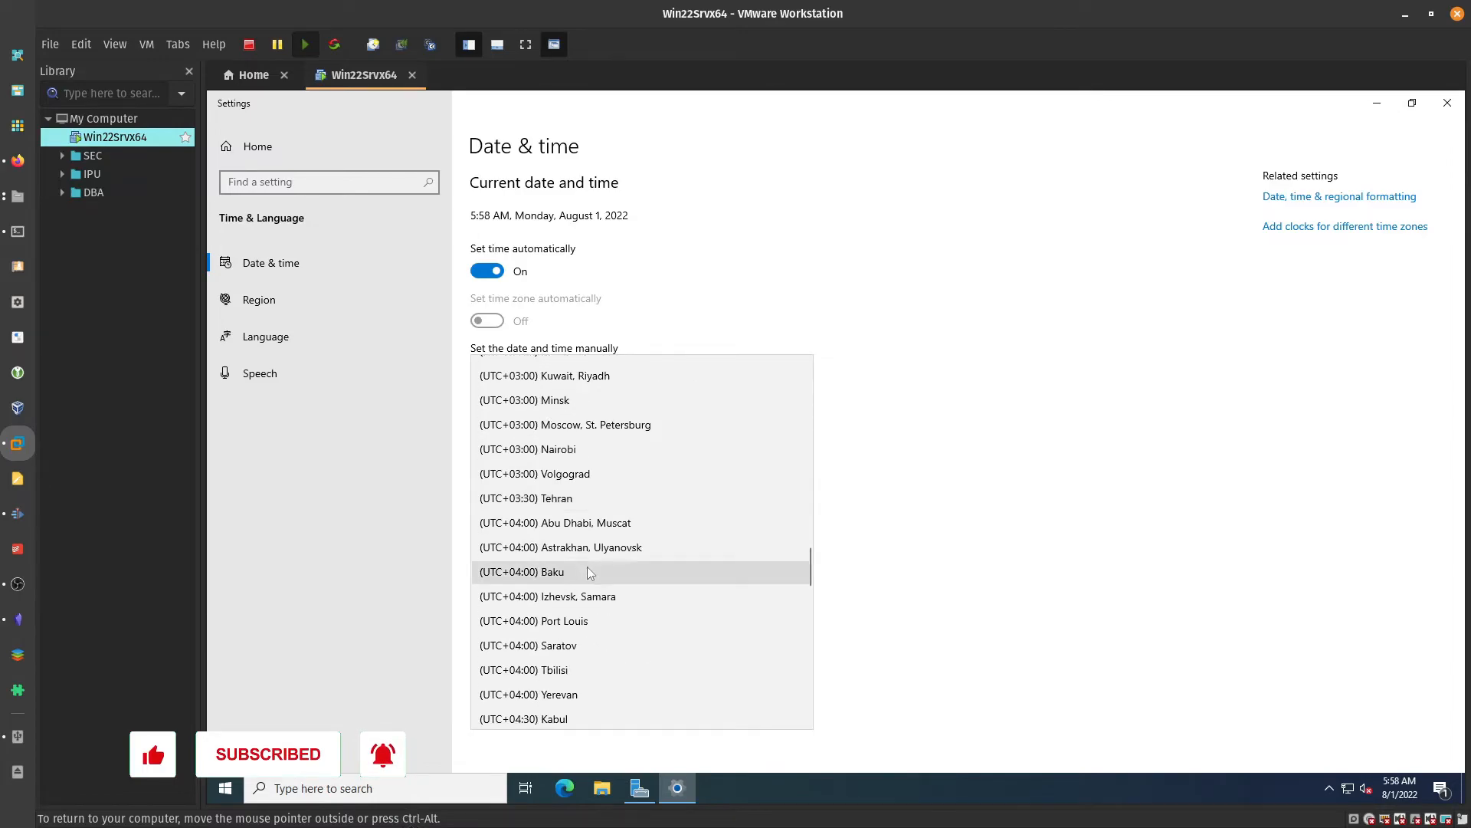
{"action": "left_click", "coordinate": [585, 525]}
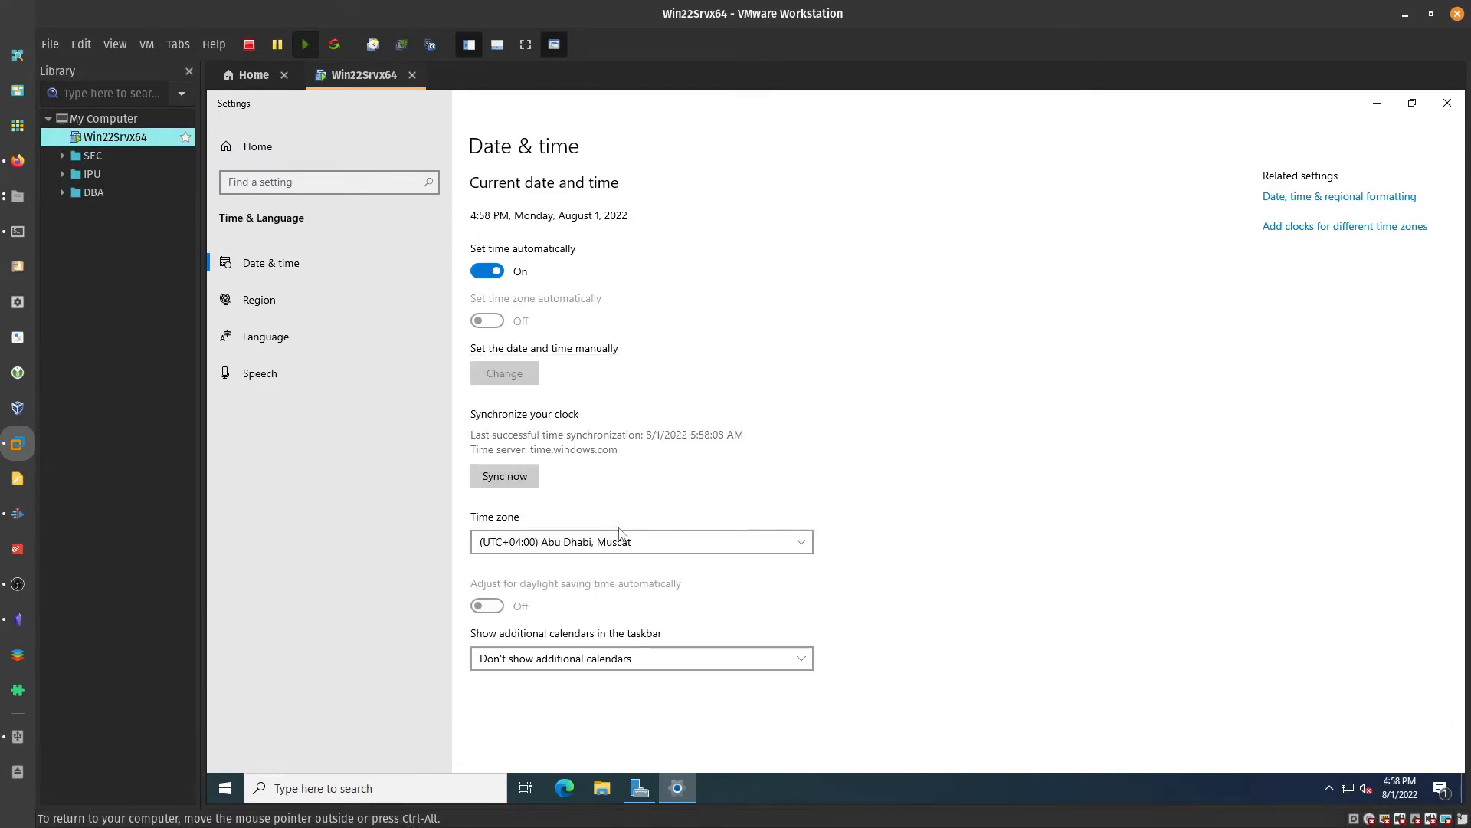
{"action": "left_click", "coordinate": [531, 478]}
{"action": "left_click", "coordinate": [1446, 103]}
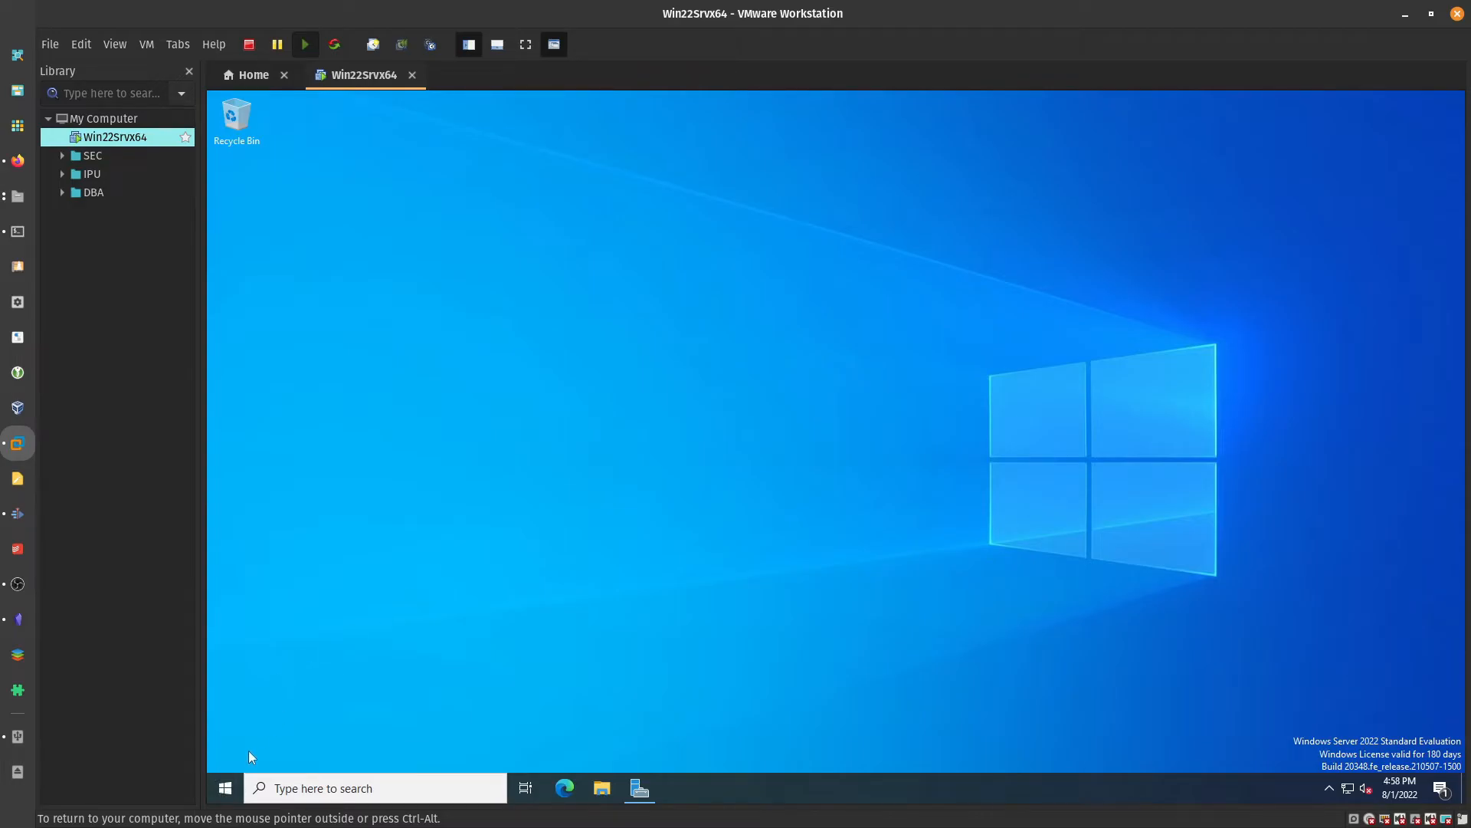
Open the computer name change settings for the local server in Server Manager and enter the prefix WIN- as the new name
{"action": "left_click", "coordinate": [643, 782]}
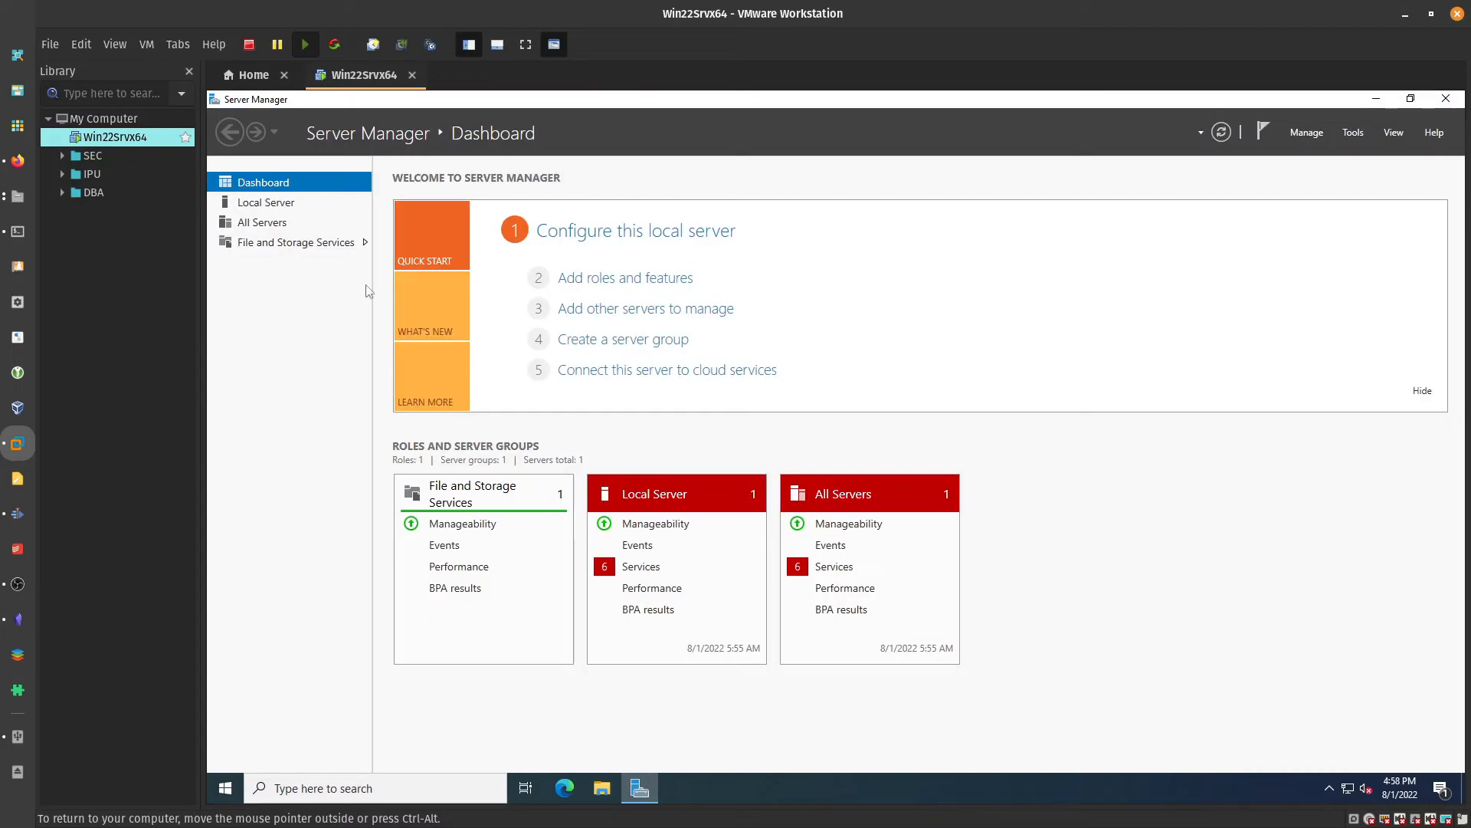
{"action": "left_click", "coordinate": [266, 208]}
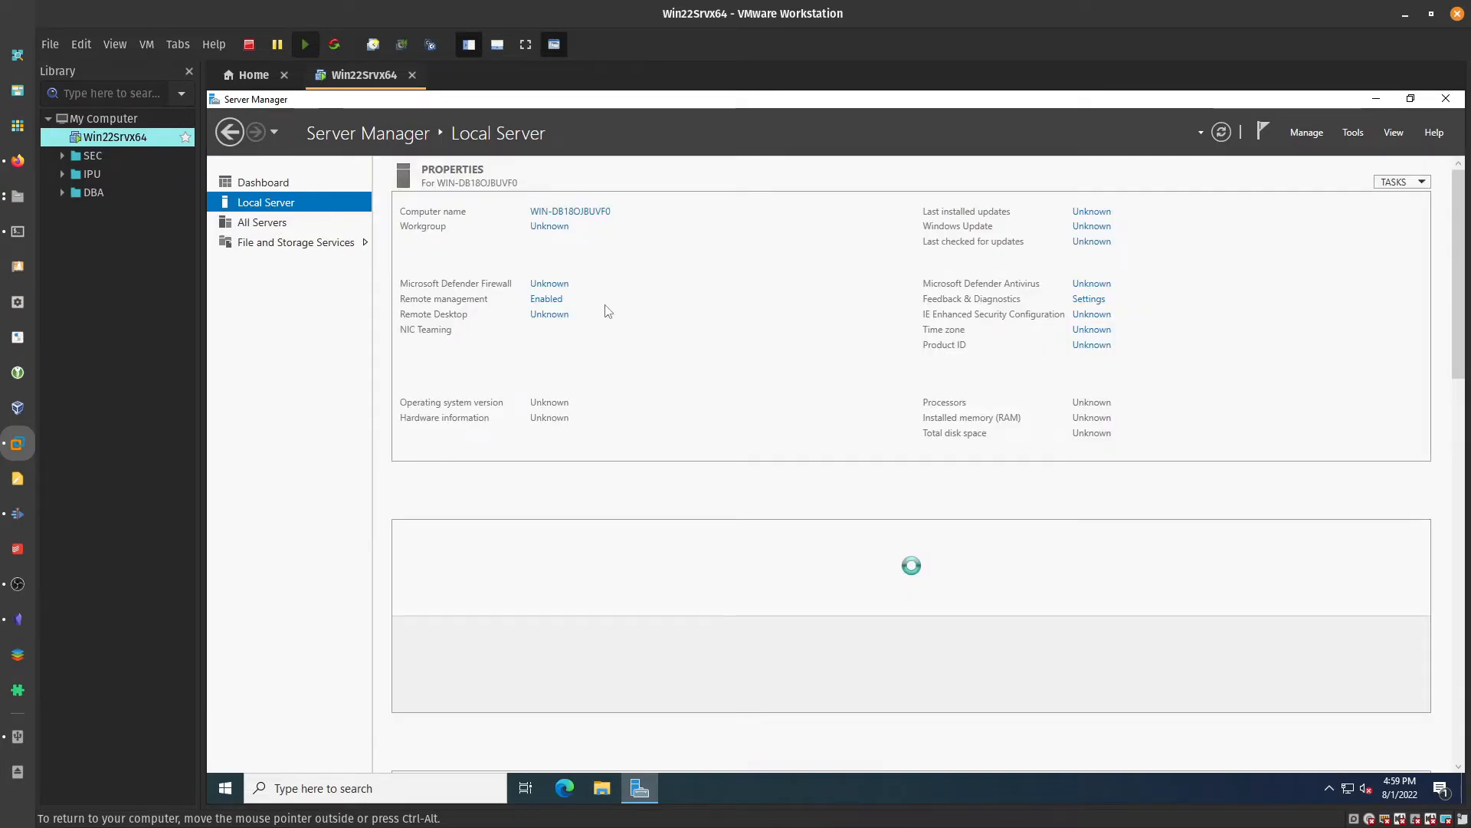
{"action": "left_click", "coordinate": [567, 215]}
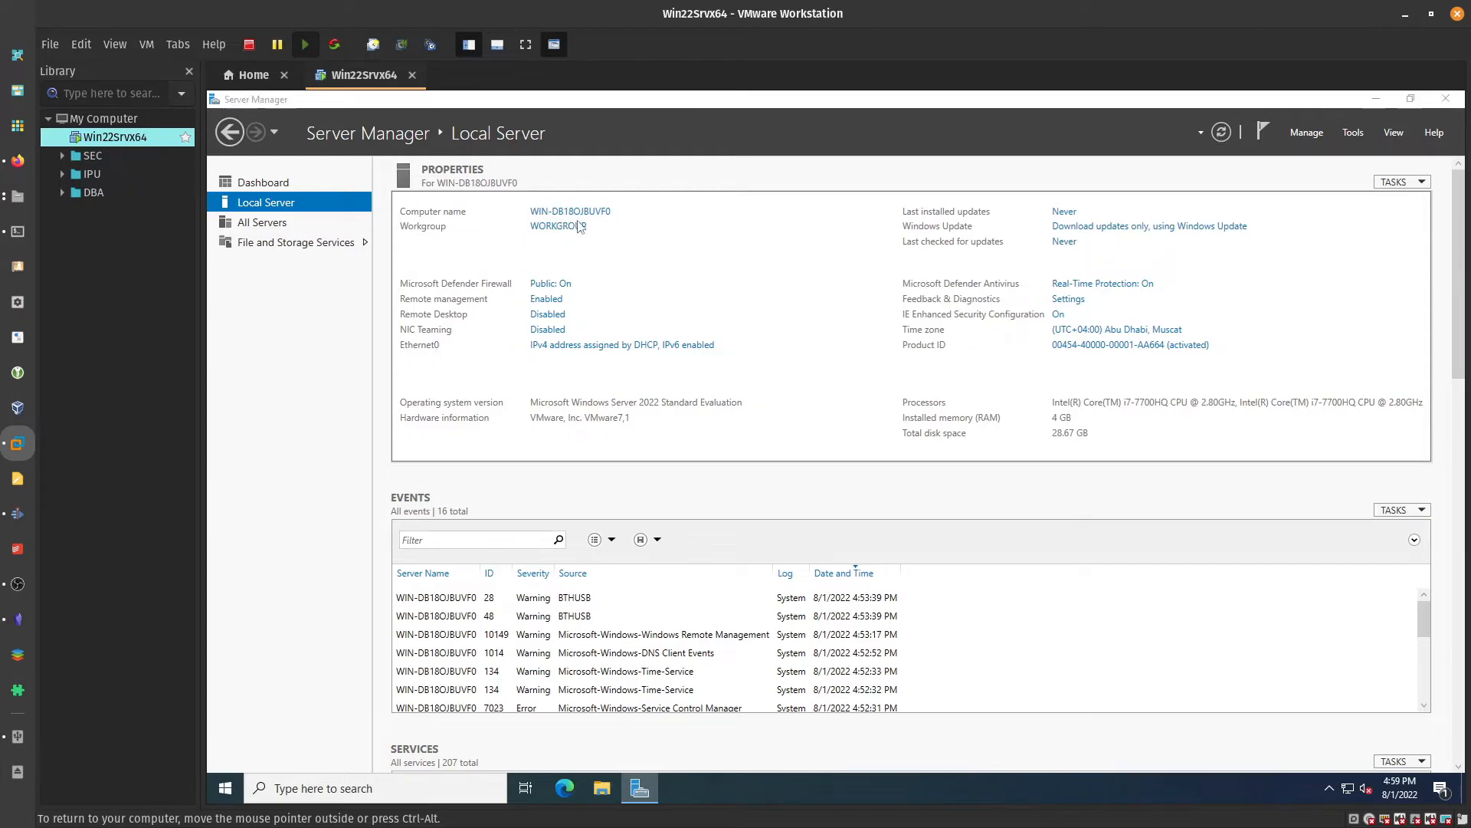
{"action": "left_click", "coordinate": [553, 357]}
{"action": "type", "text": "WIN-"}
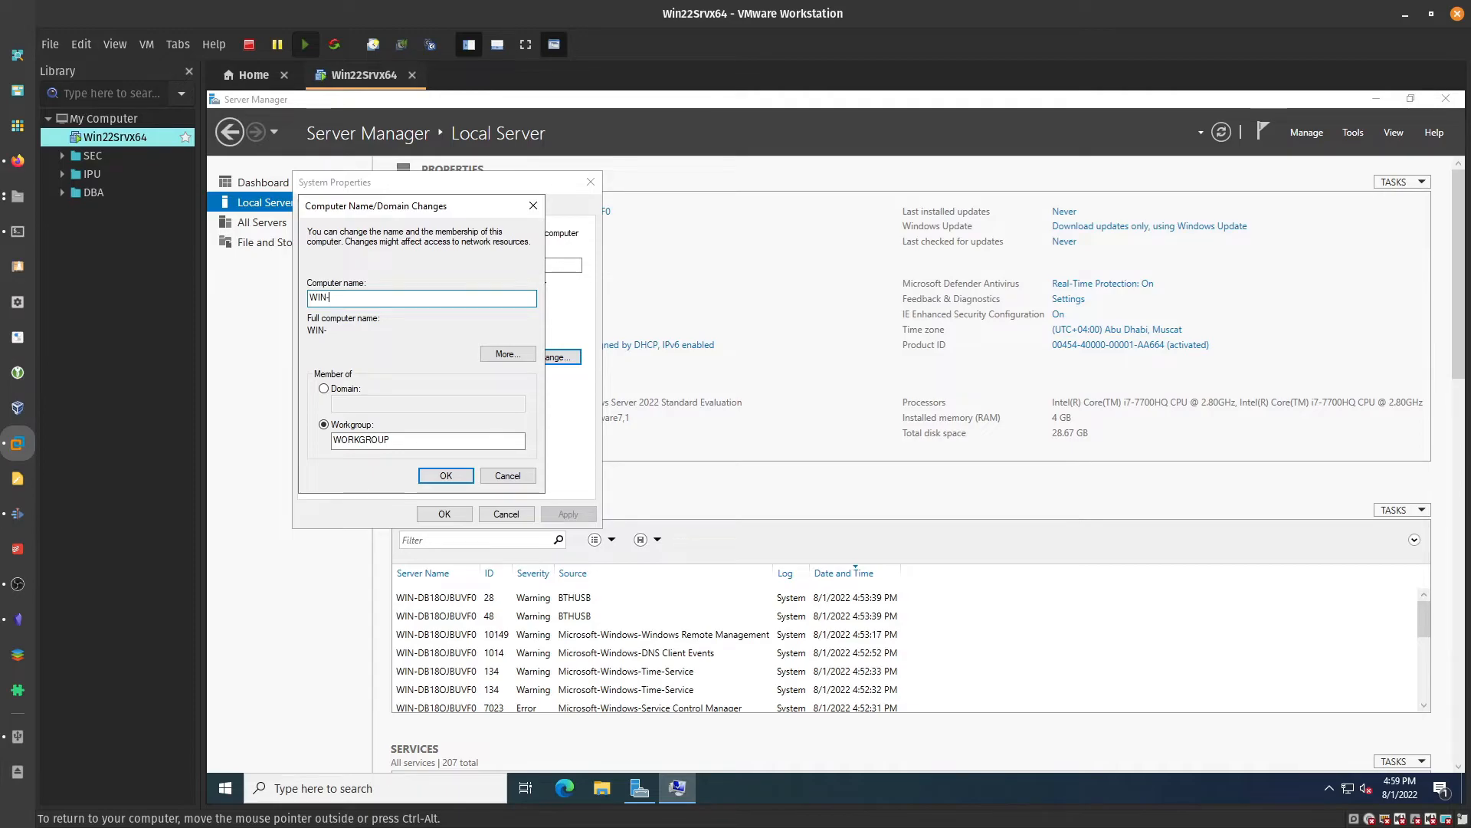
{"action": "type", "text": "C"}
{"action": "type", "text": "01"}
{"action": "key", "text": "BackSpace"}
{"action": "key", "text": "BackSpace"}
{"action": "key", "text": "BackSpace"}
{"action": "key", "text": "BackSpace"}
{"action": "key", "text": "BackSpace"}
{"action": "type", "text": "-DBMS01"}
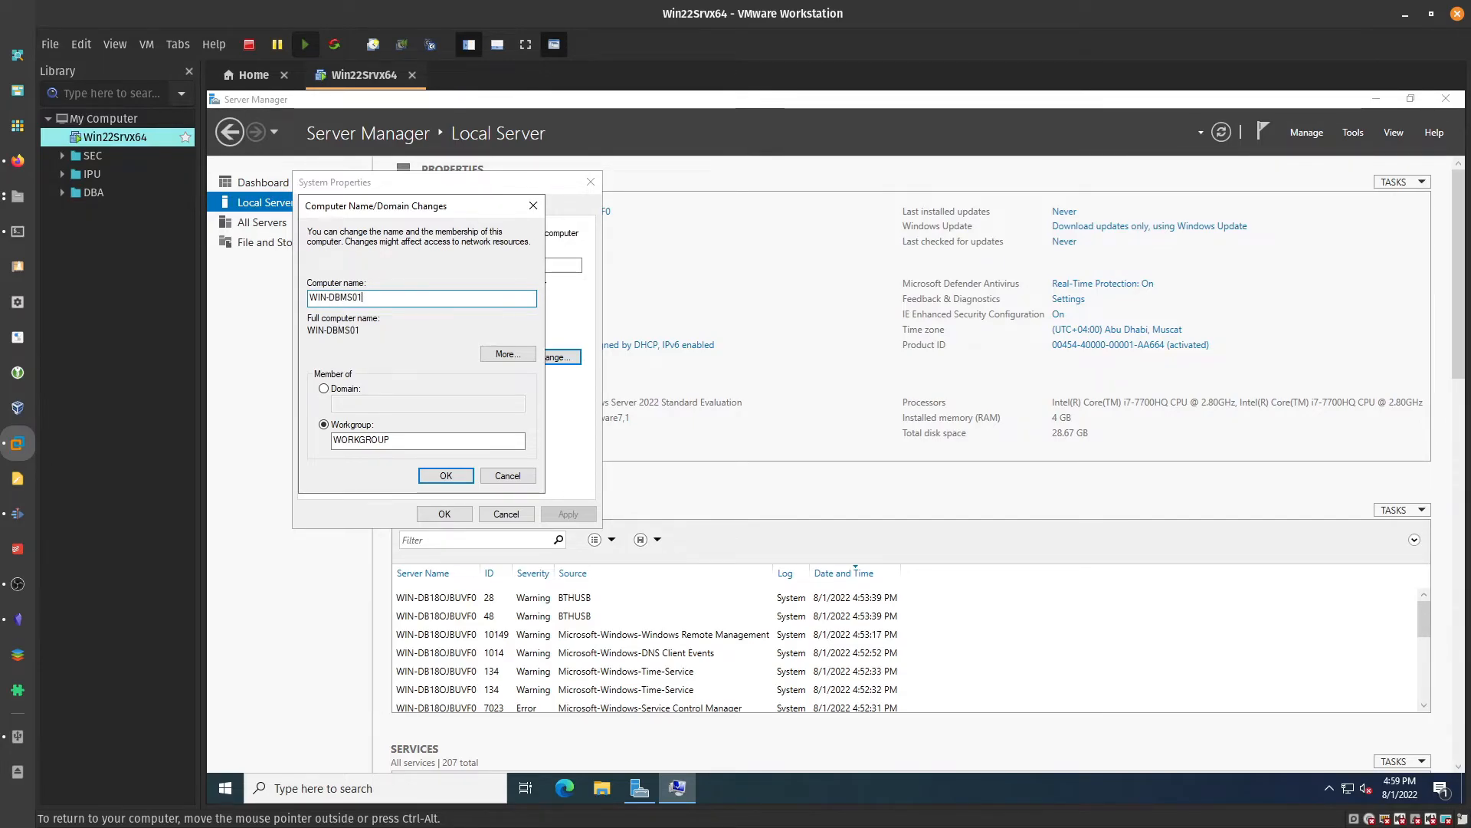
{"action": "key", "text": "BackSpace"}
{"action": "key", "text": "BackSpace"}
{"action": "key", "text": "BackSpace"}
{"action": "key", "text": "BackSpace"}
{"action": "key", "text": "BackSpace"}
{"action": "key", "text": "BackSpace"}
Complete the computer name as WIN-SQLDB01, accept the change and postpone the restart
{"action": "type", "text": "SQLDB01"}
{"action": "left_click", "coordinate": [447, 476]}
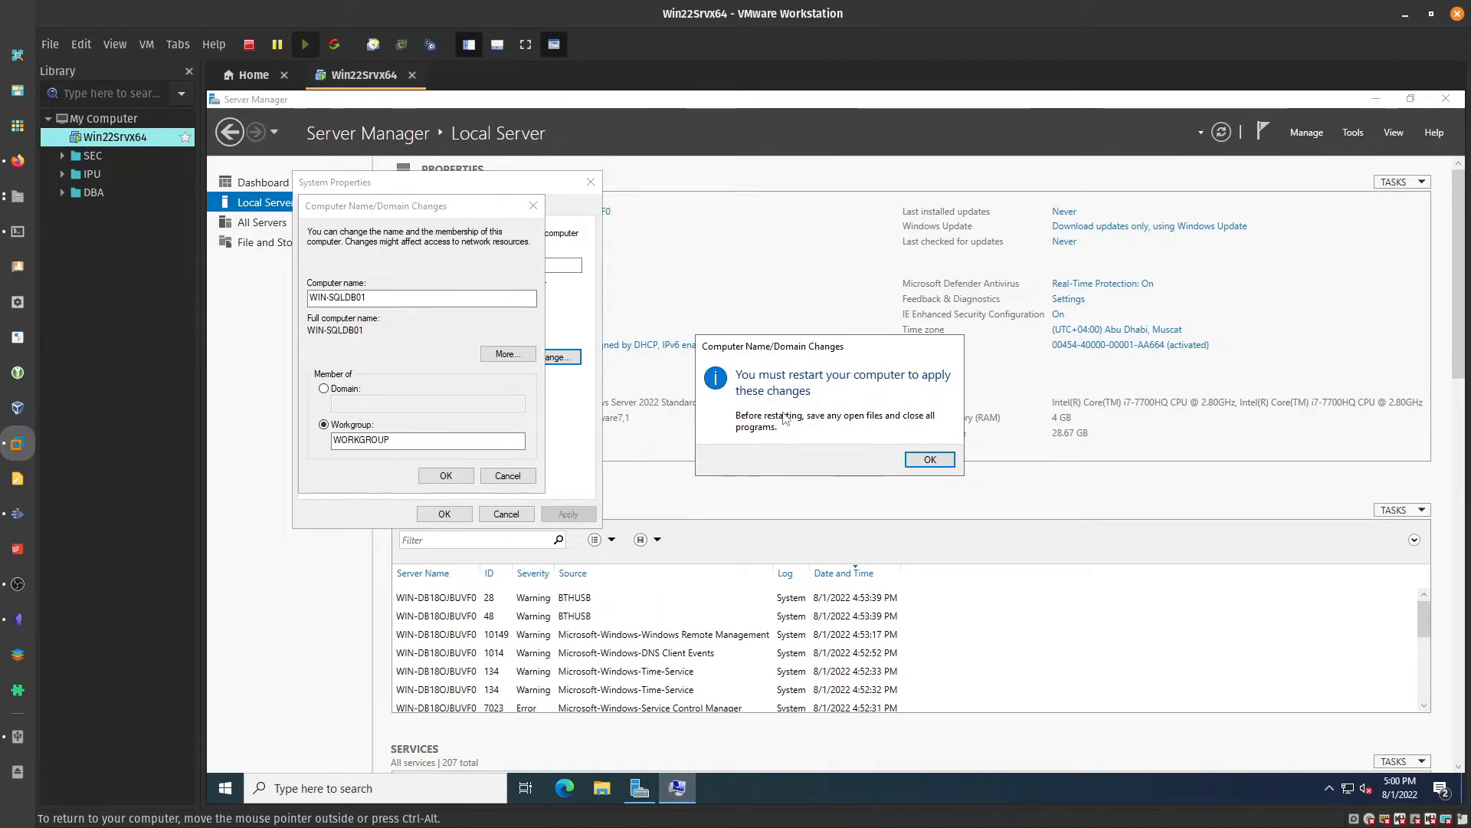
{"action": "left_click", "coordinate": [930, 459]}
{"action": "left_click", "coordinate": [445, 513]}
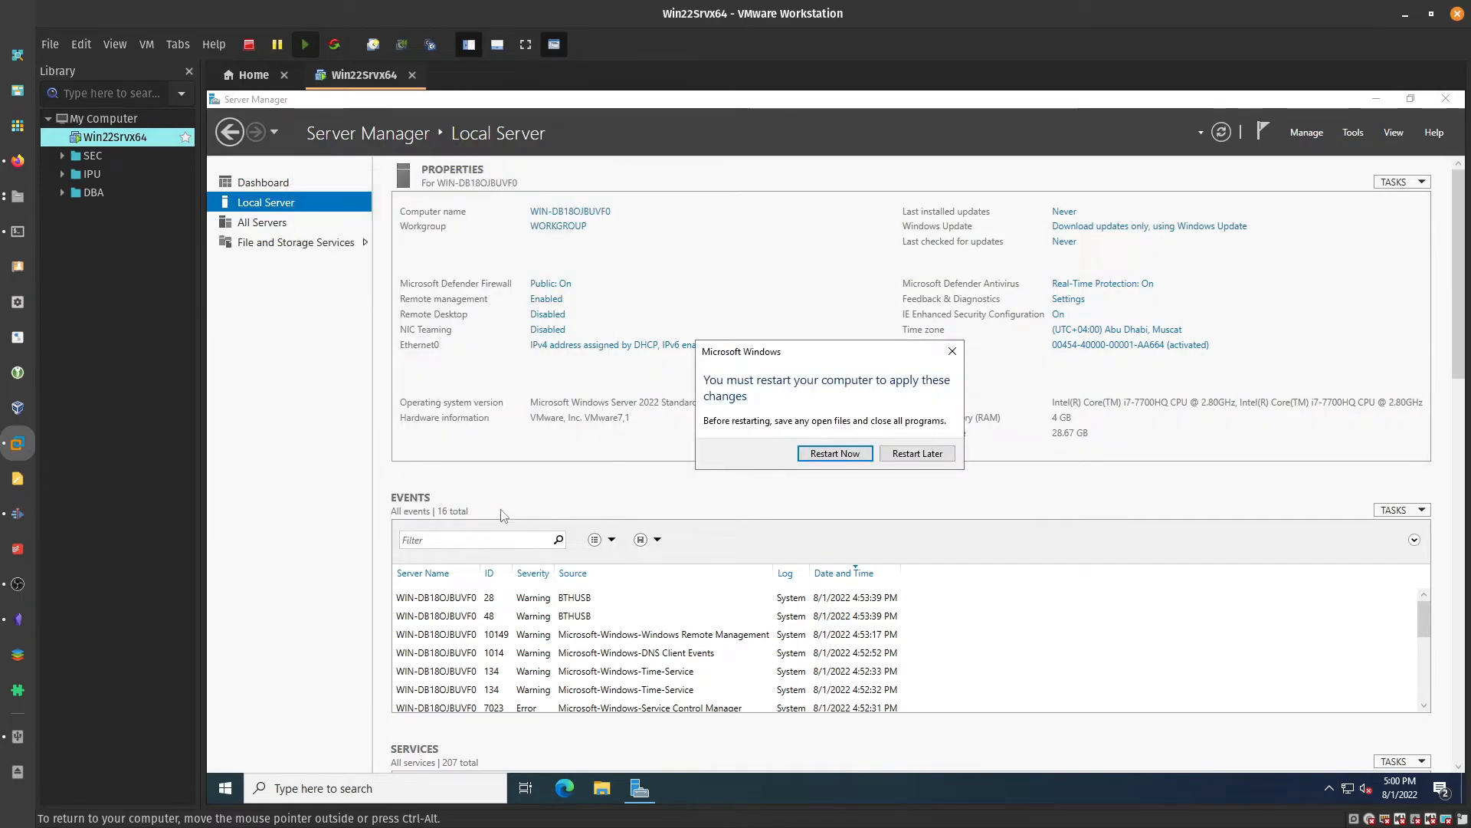
{"action": "left_click", "coordinate": [913, 454]}
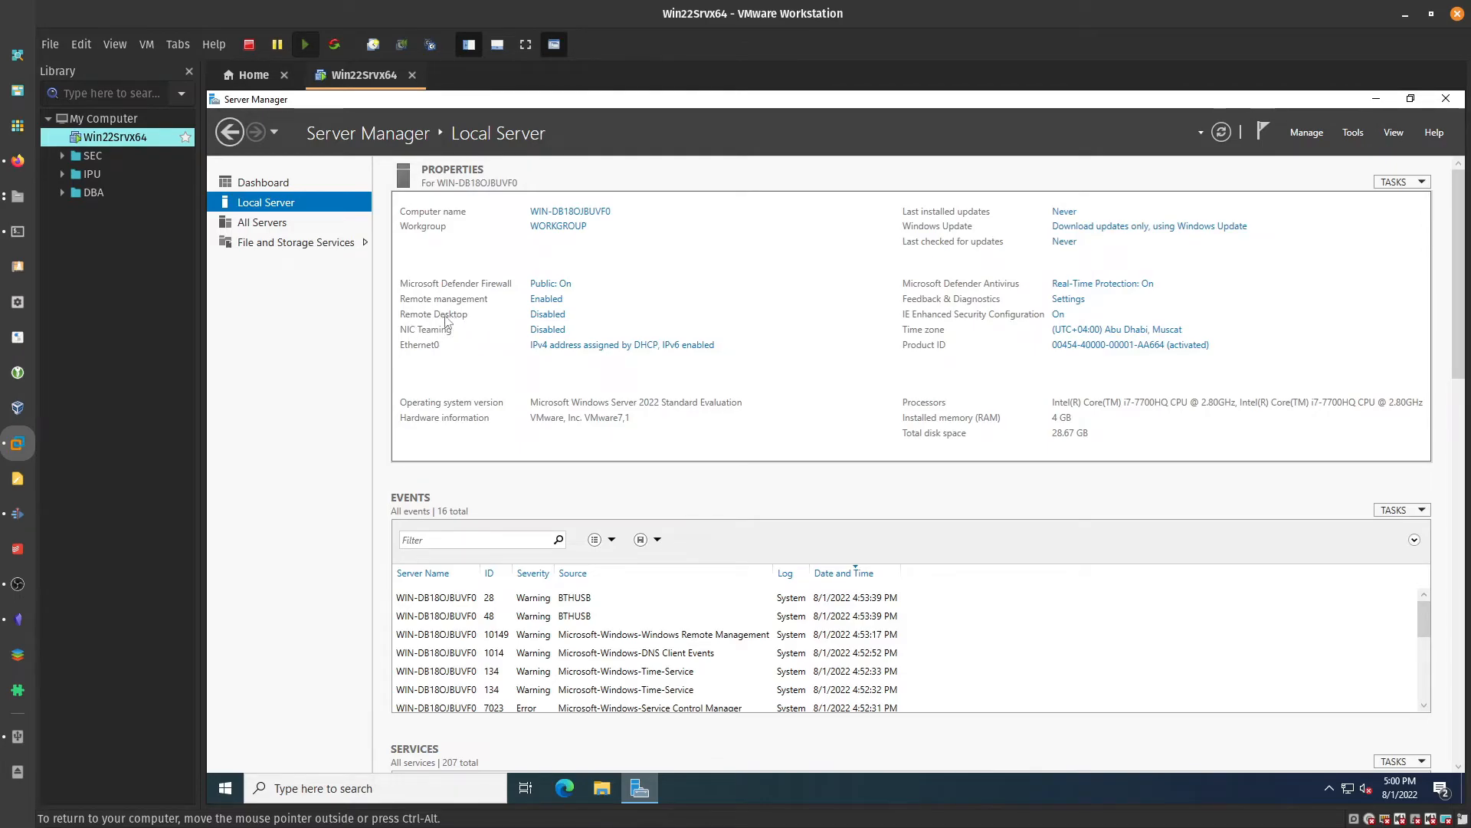
Allow Remote Desktop connections to the server with Network Level Authentication, accept the firewall exception and close Server Manager
{"action": "left_click", "coordinate": [547, 314]}
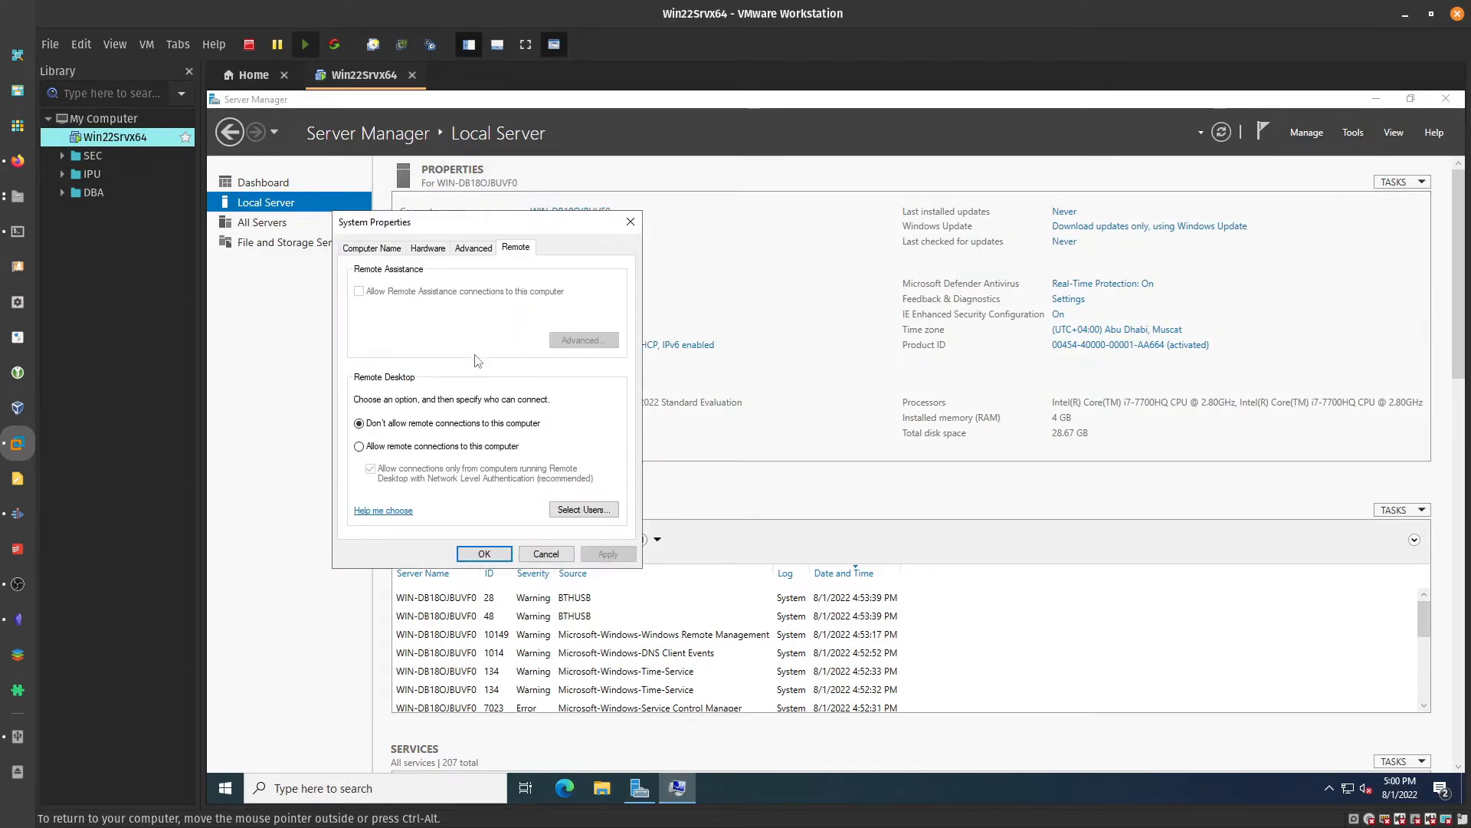
{"action": "left_click", "coordinate": [389, 447]}
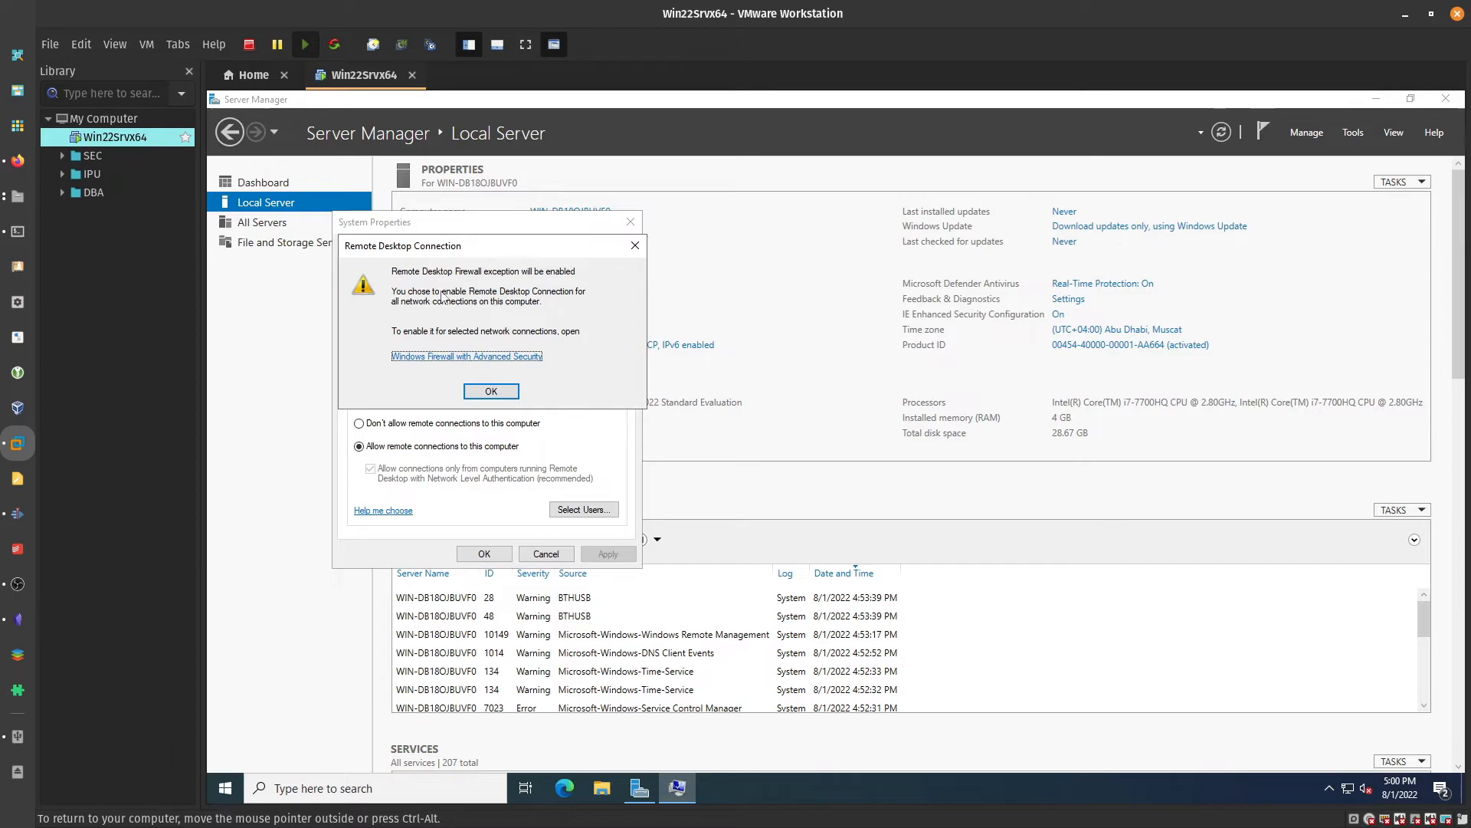
{"action": "left_click", "coordinate": [473, 393]}
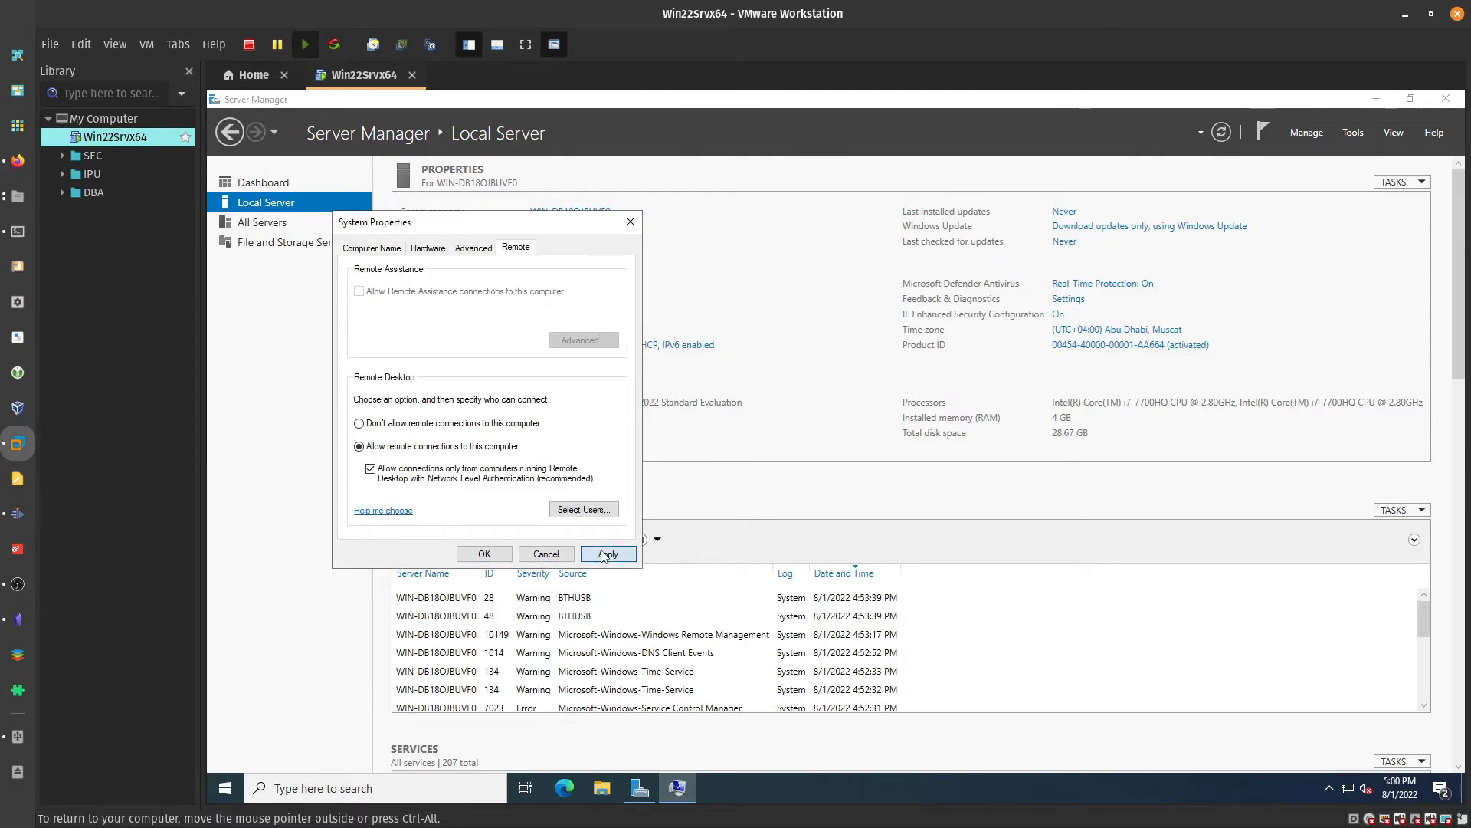
{"action": "left_click", "coordinate": [507, 555]}
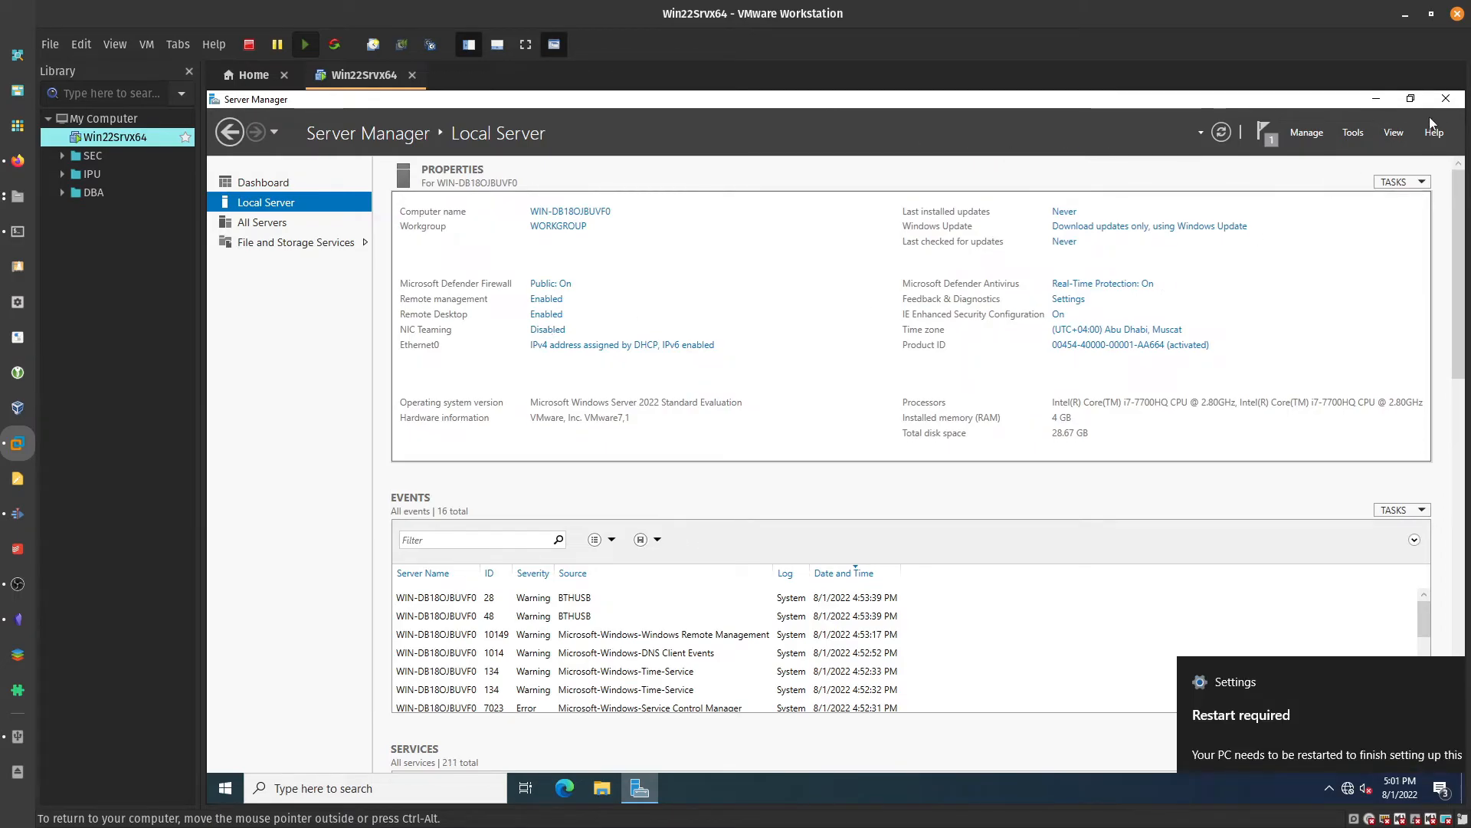
{"action": "left_click", "coordinate": [1447, 99]}
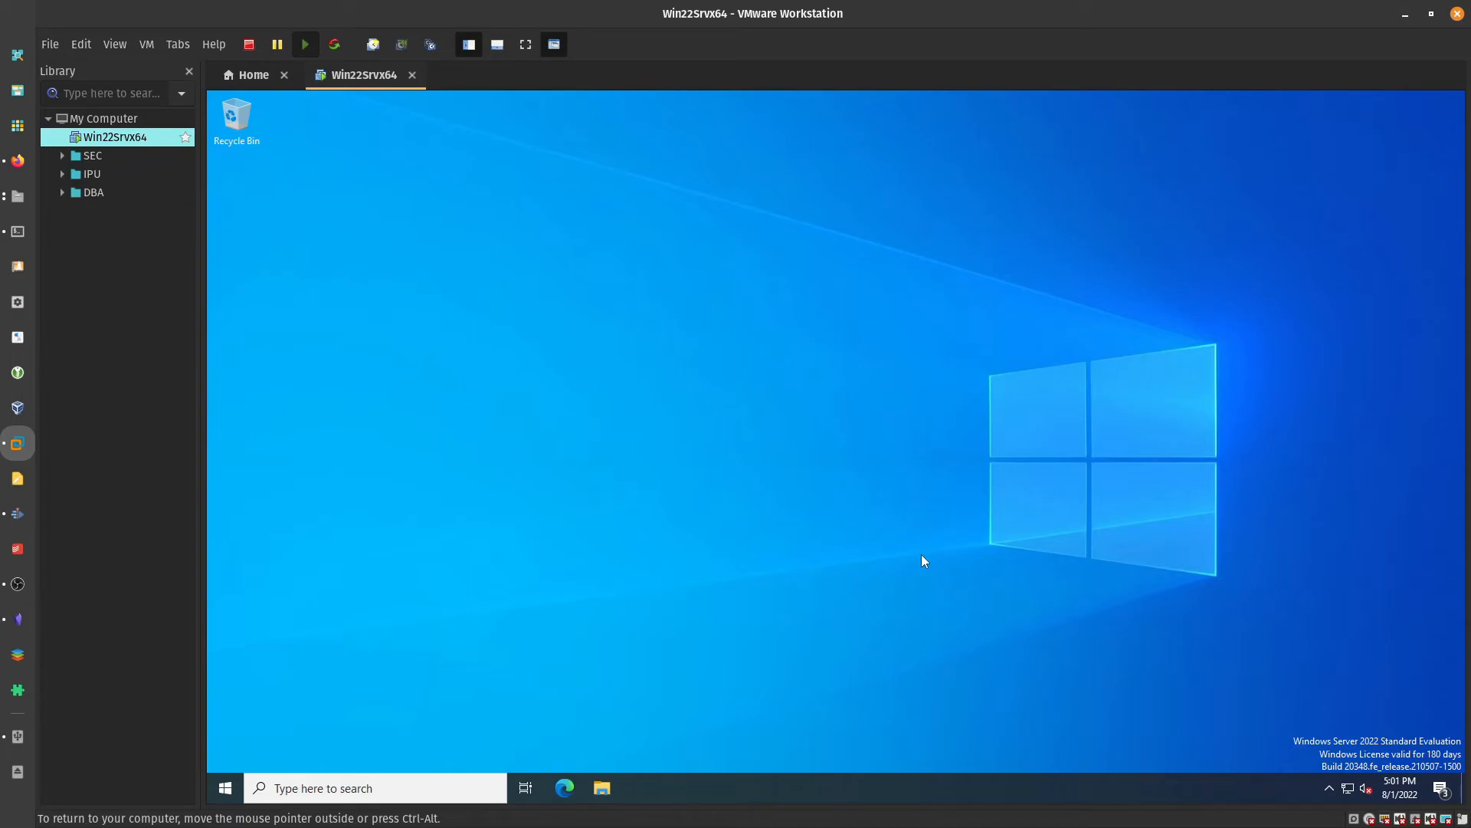
Open the status of the Ethernet0 adapter and examine its IPv4 address, gateway and DNS server details
{"action": "right_click", "coordinate": [1348, 787]}
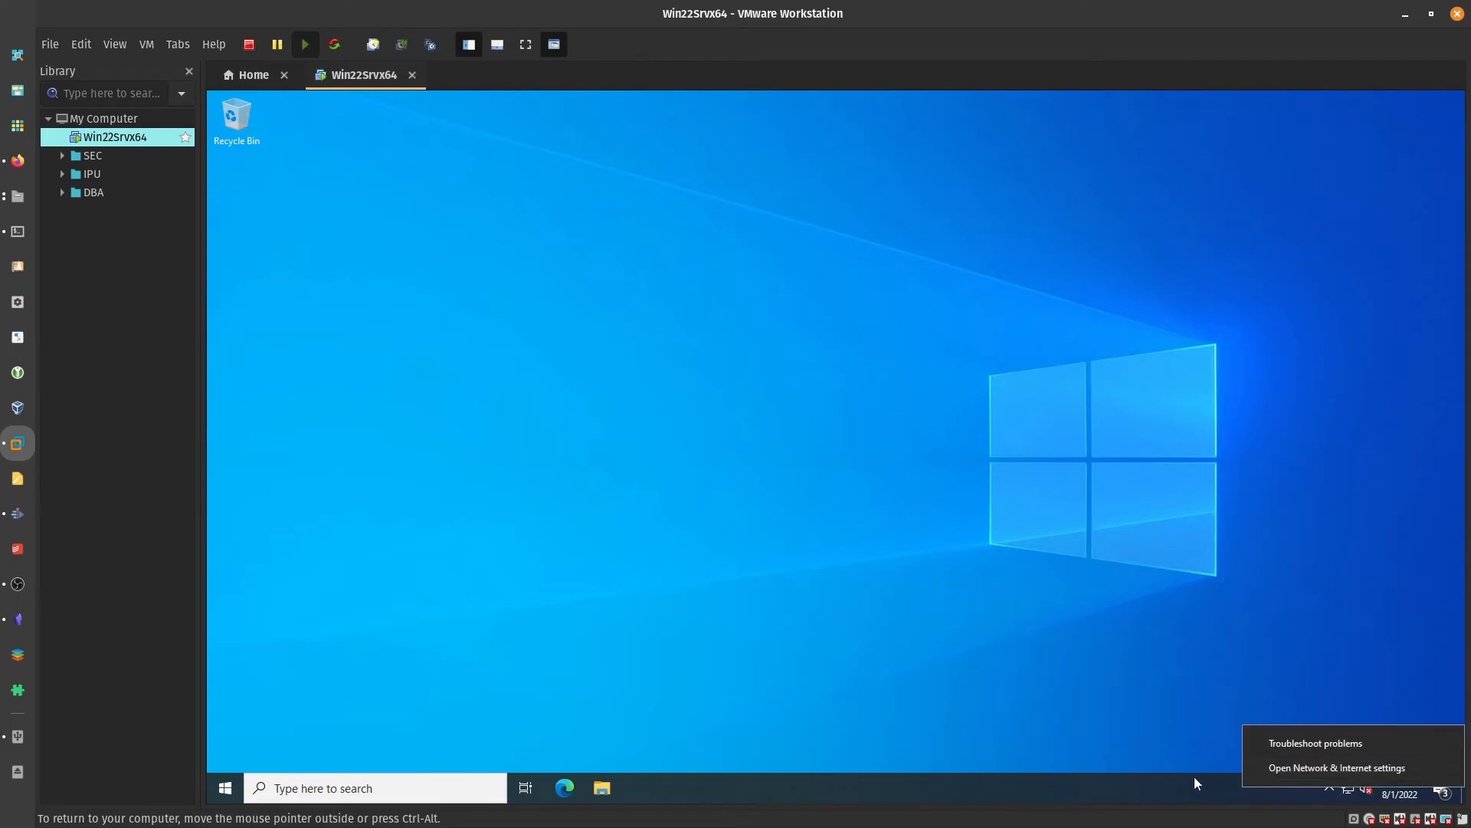
{"action": "left_click", "coordinate": [1106, 709]}
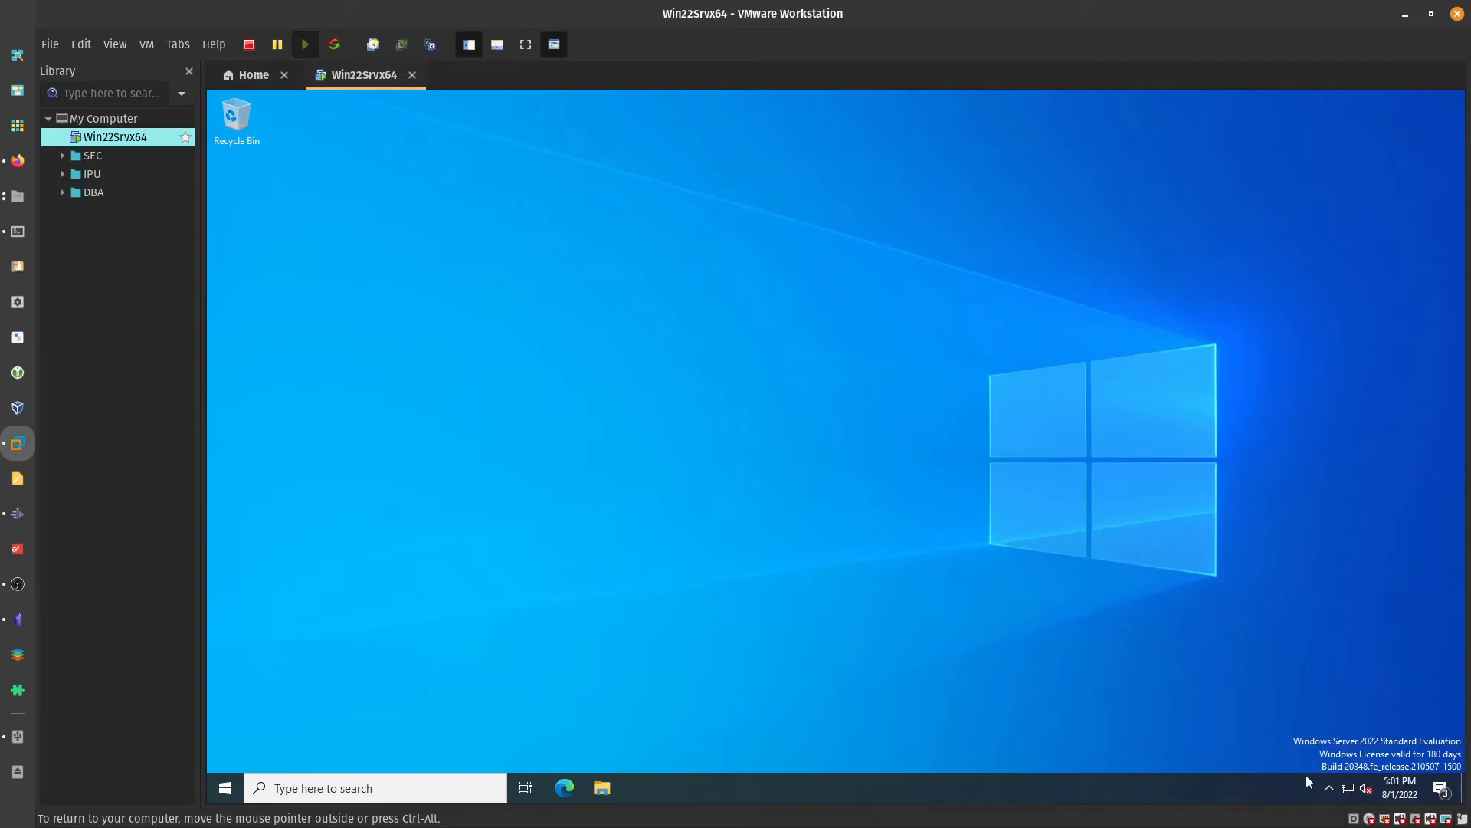
{"action": "right_click", "coordinate": [1350, 794]}
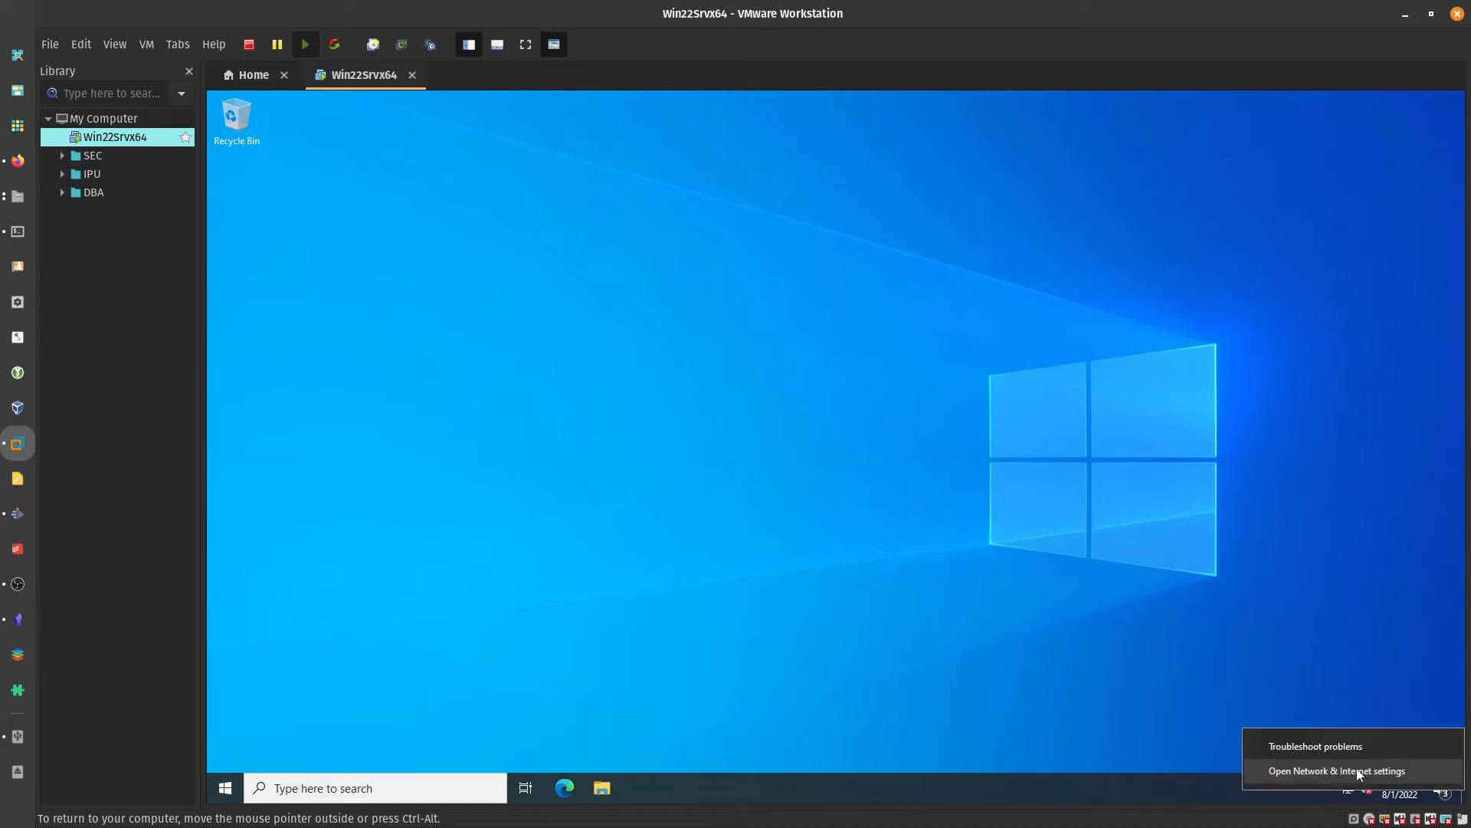
{"action": "left_click", "coordinate": [1315, 774]}
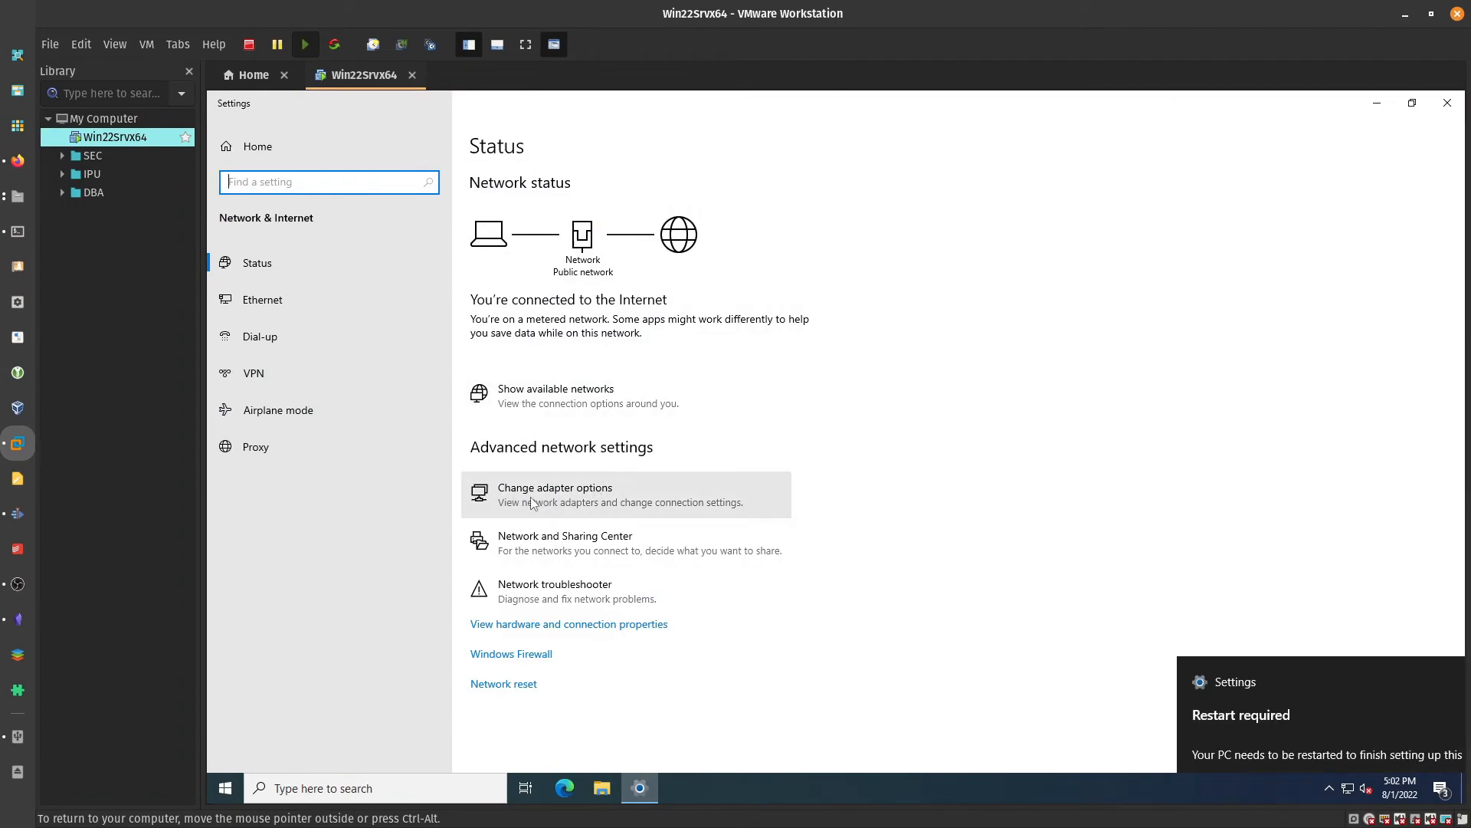
{"action": "left_click", "coordinate": [544, 500]}
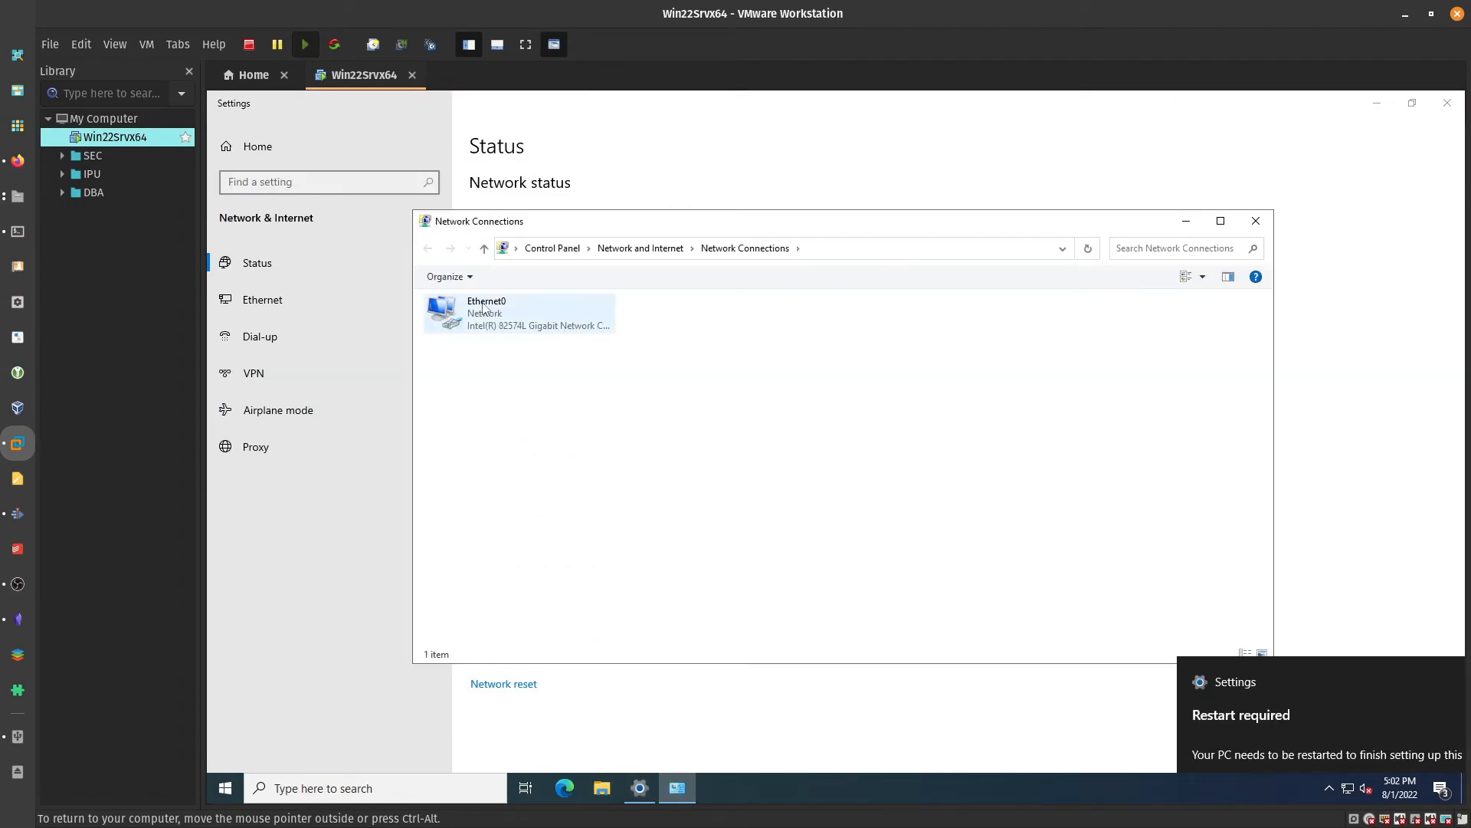
{"action": "right_click", "coordinate": [483, 304]}
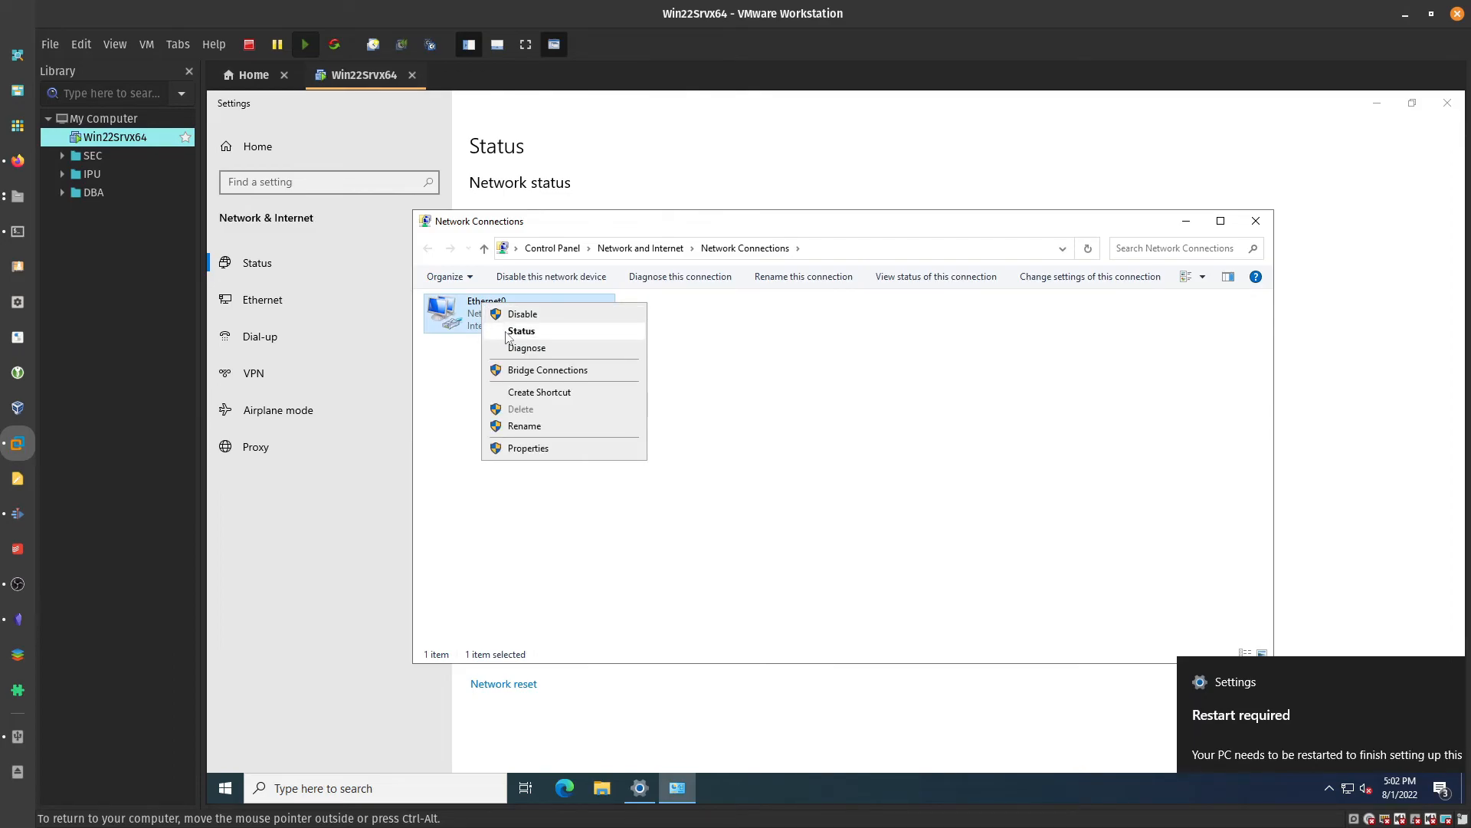
{"action": "left_click", "coordinate": [506, 331]}
{"action": "left_click", "coordinate": [753, 427]}
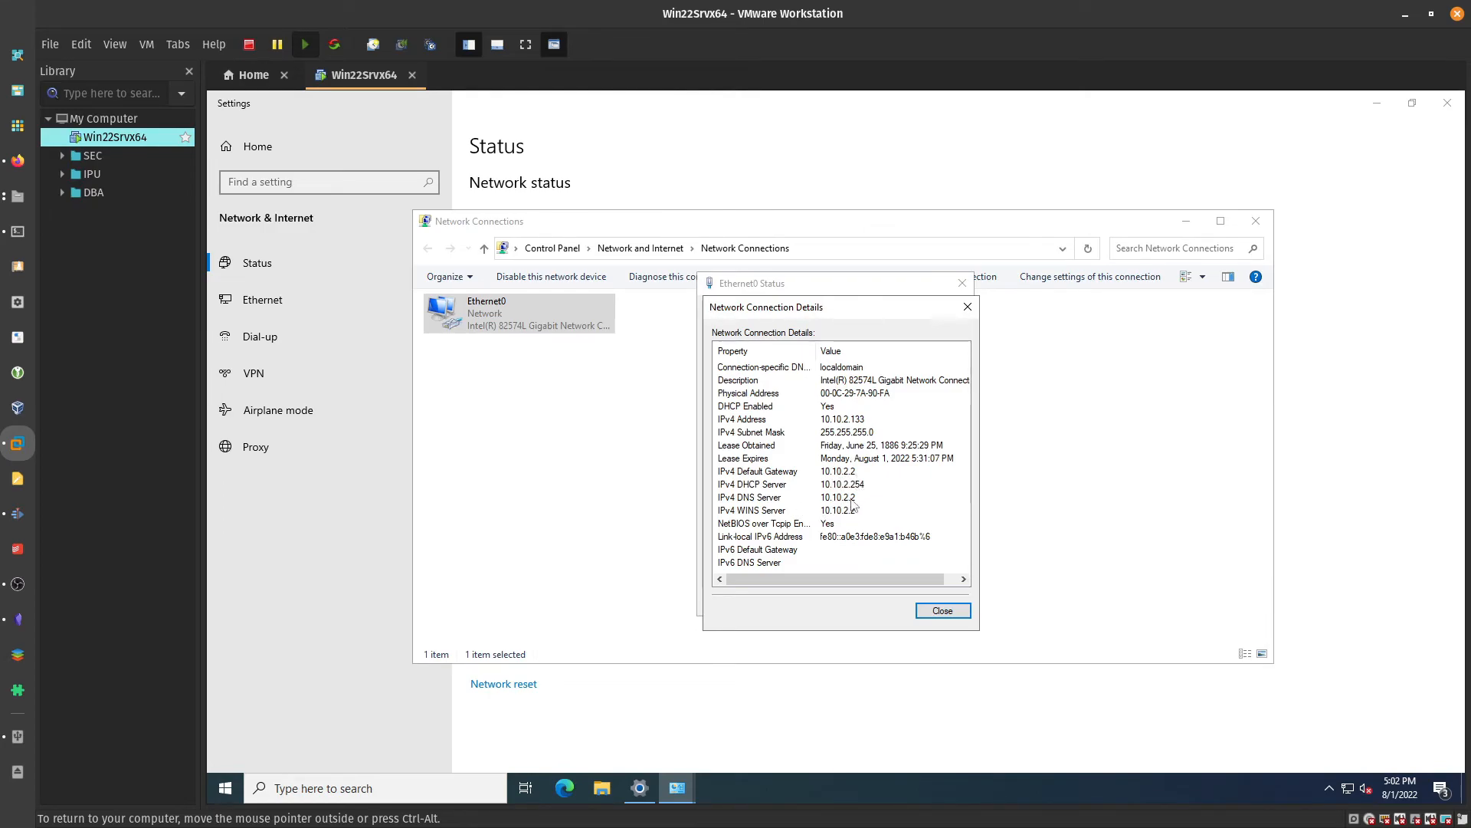
{"action": "left_click", "coordinate": [935, 606]}
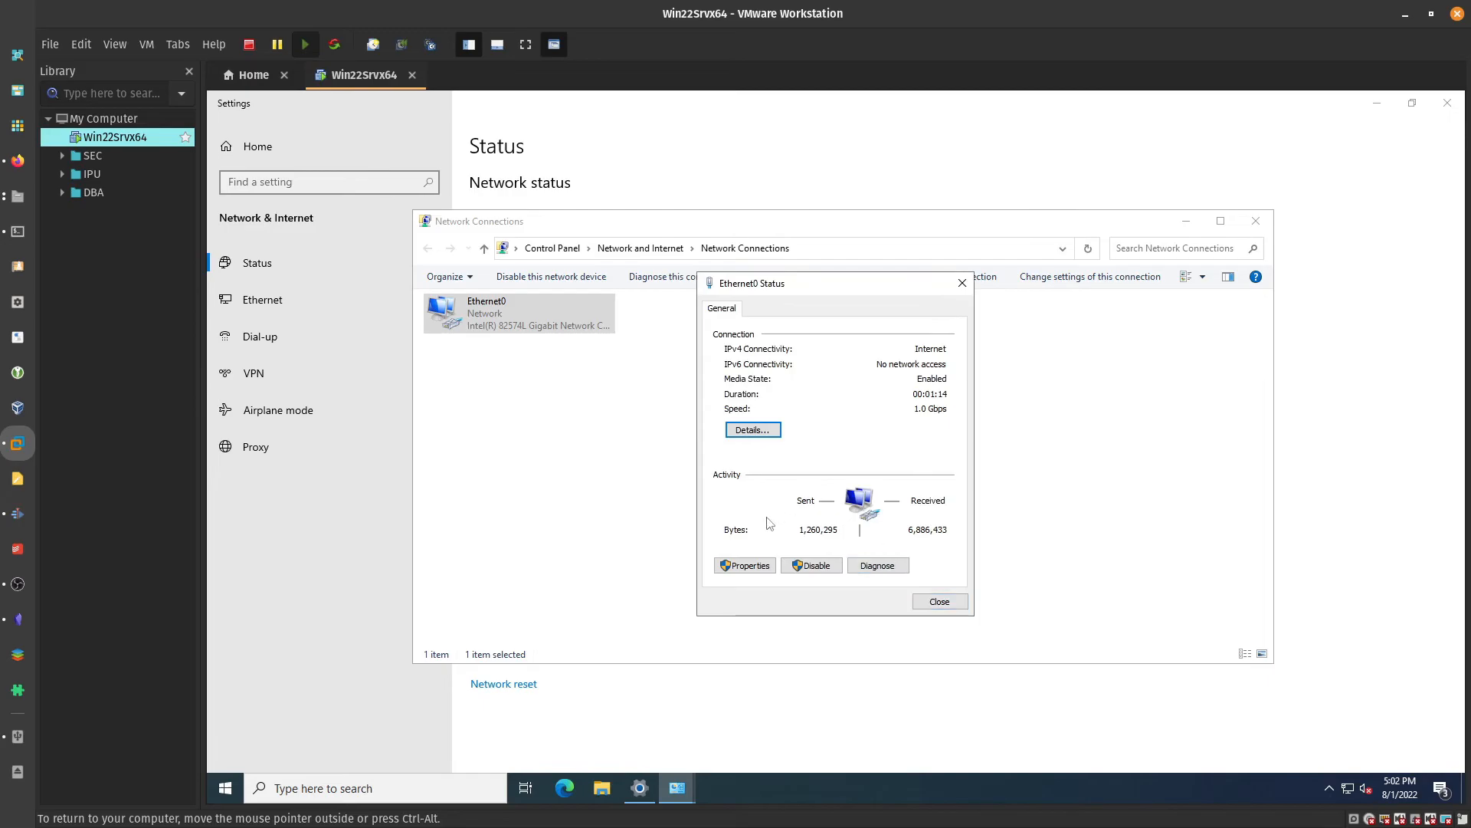
Give Ethernet0 the static IPv4 address 10.10.2.133 with mask 255.255.255.0, default gateway 10.10.2.2 and preferred DNS server 10.10.2.2
{"action": "left_click", "coordinate": [750, 567]}
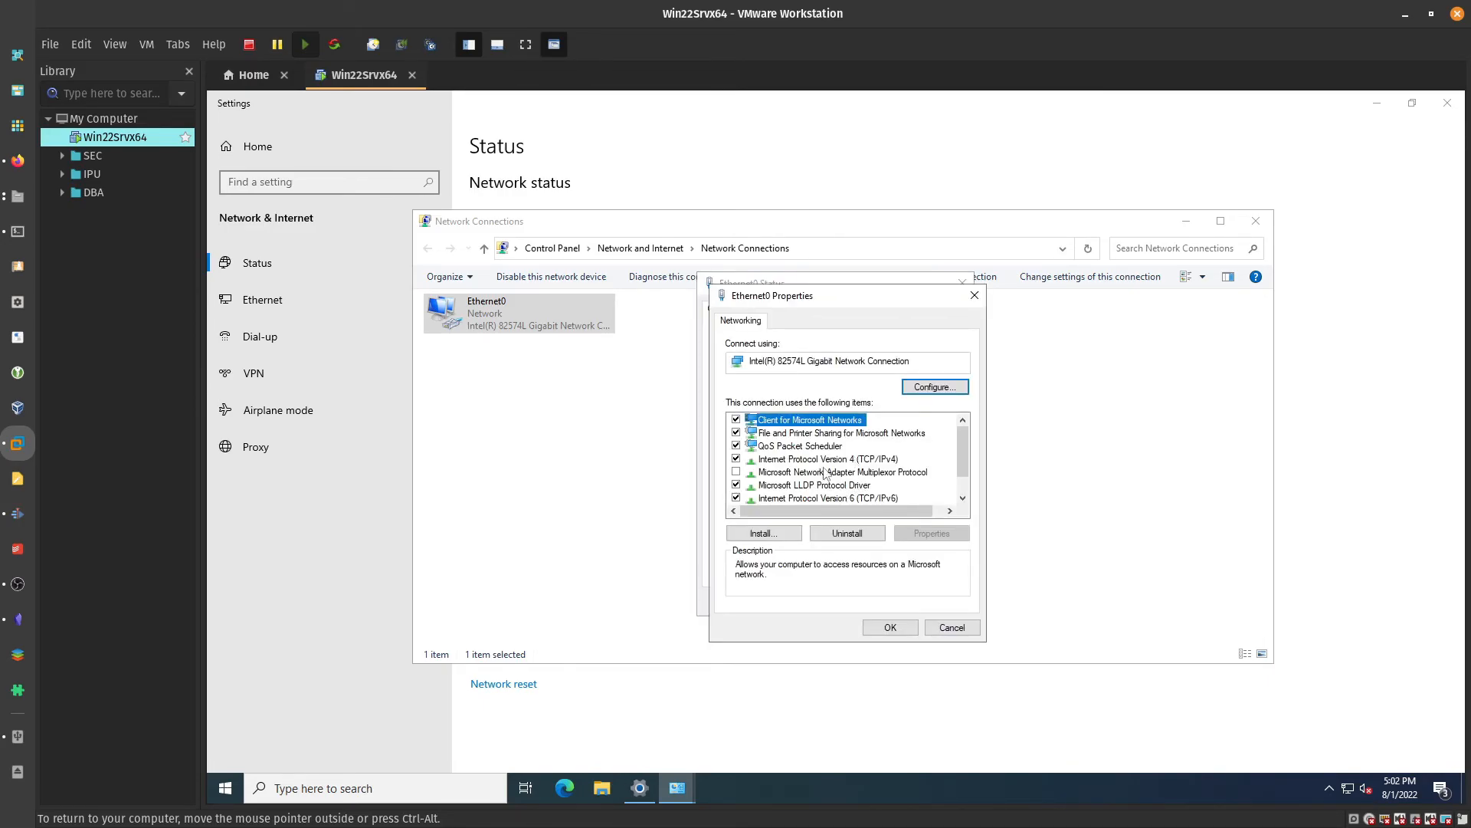
{"action": "double_click", "coordinate": [824, 459]}
{"action": "left_click", "coordinate": [783, 465]}
{"action": "left_click", "coordinate": [909, 482]}
{"action": "type", "text": "10.10.2.133"}
{"action": "key", "text": "Tab"}
{"action": "key", "text": "Tab"}
{"action": "type", "text": "10.10.2.2"}
{"action": "key", "text": "Tab"}
{"action": "key", "text": "Tab"}
{"action": "type", "text": "10.10.2.2"}
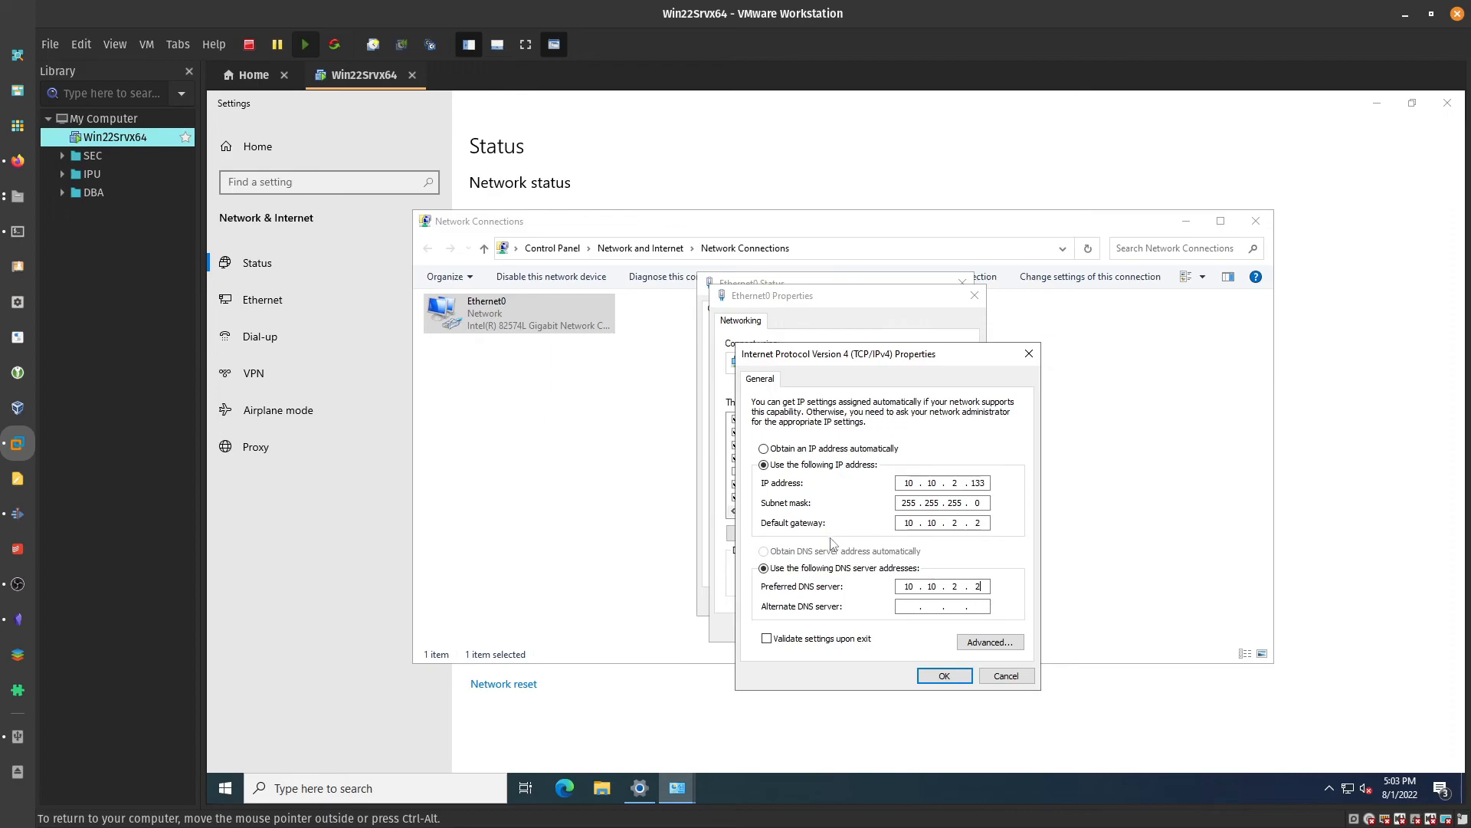
{"action": "left_click", "coordinate": [943, 675]}
{"action": "left_click", "coordinate": [891, 628]}
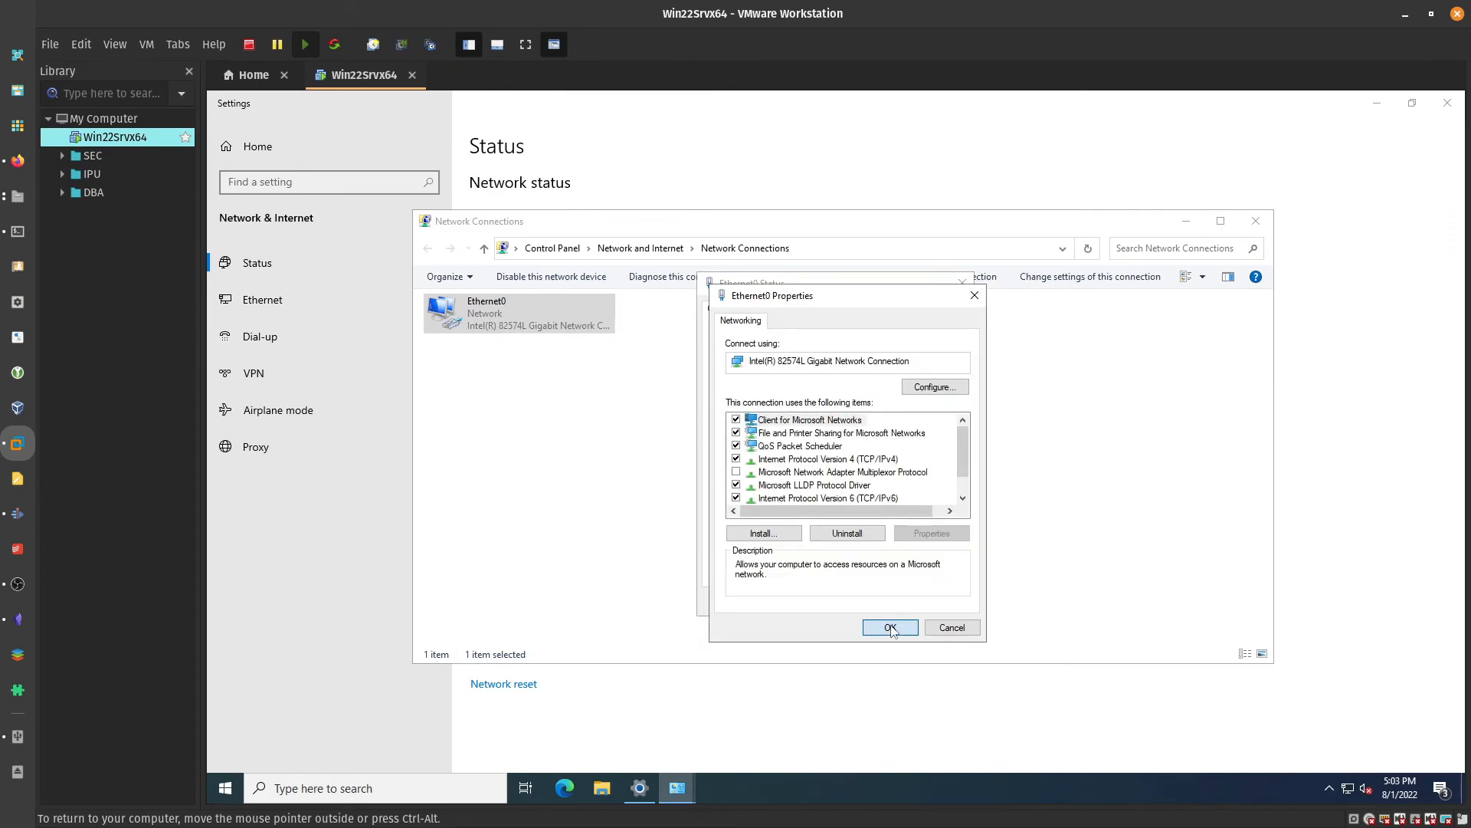
{"action": "left_click", "coordinate": [938, 602]}
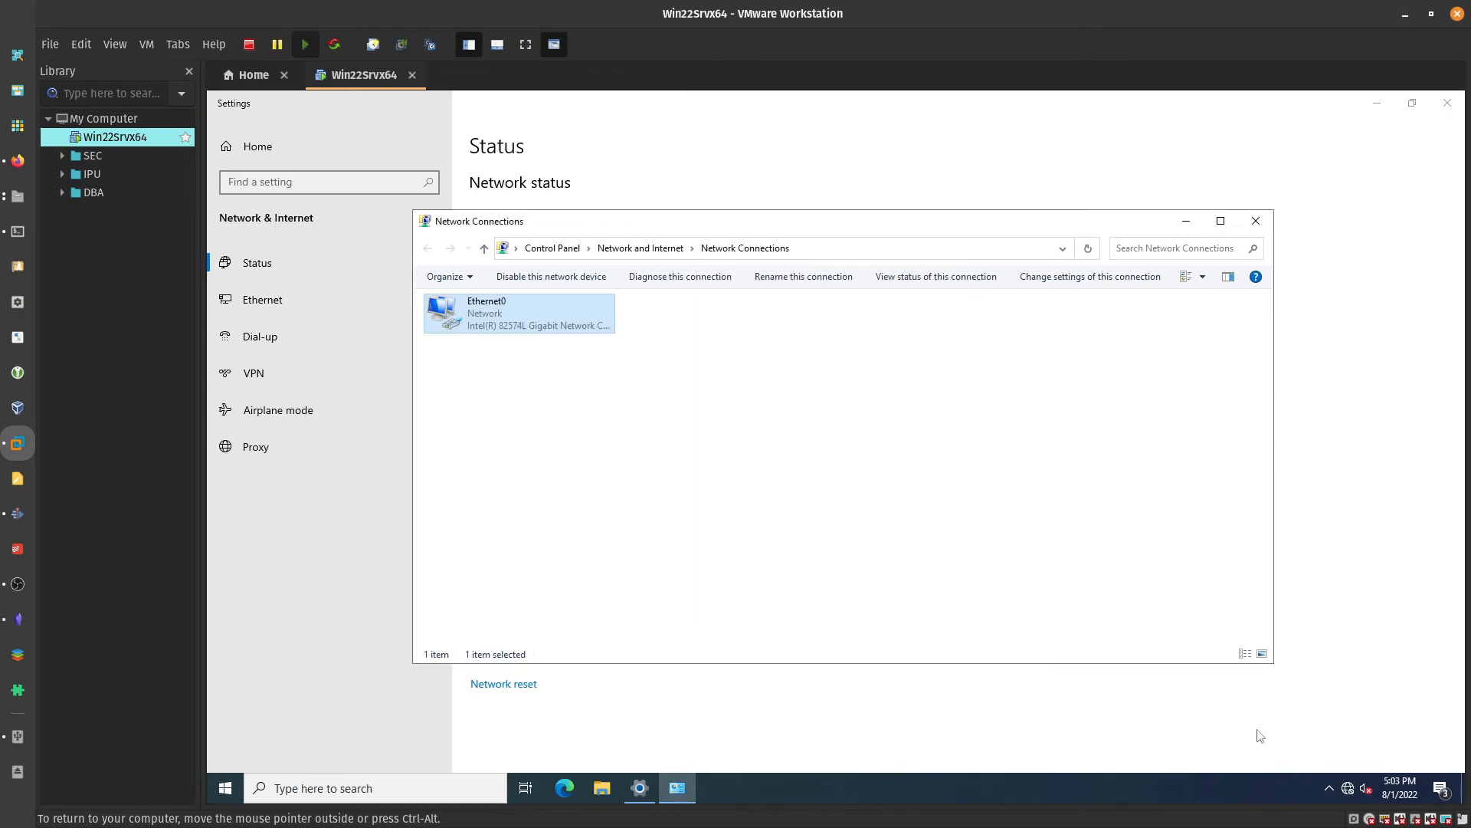
Check the server's internet access status and close the Network Connections and Settings windows
{"action": "mouse_move", "coordinate": [1342, 797]}
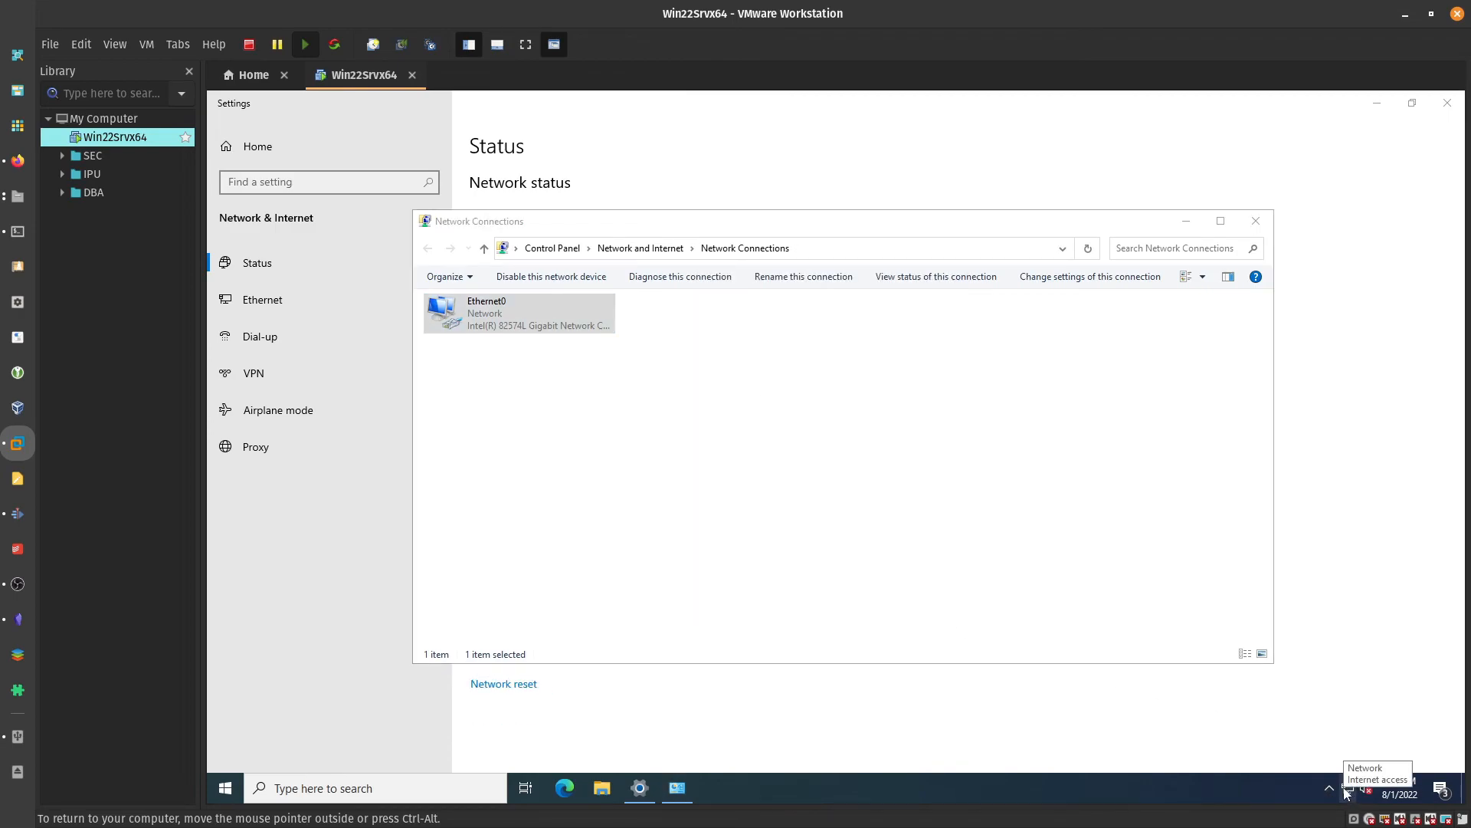
{"action": "left_click", "coordinate": [867, 560]}
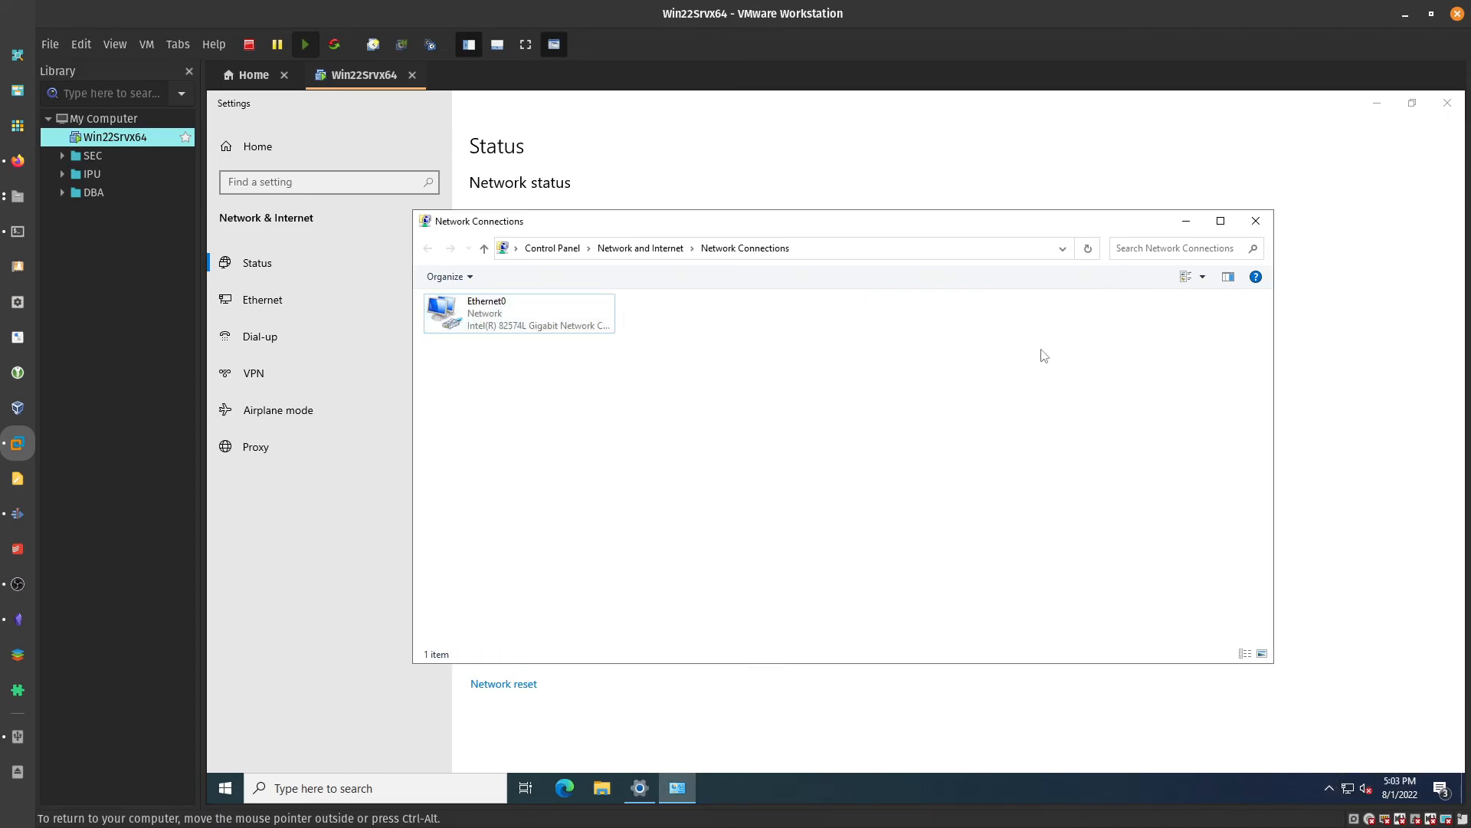
{"action": "left_click", "coordinate": [1256, 221]}
{"action": "left_click", "coordinate": [1447, 103]}
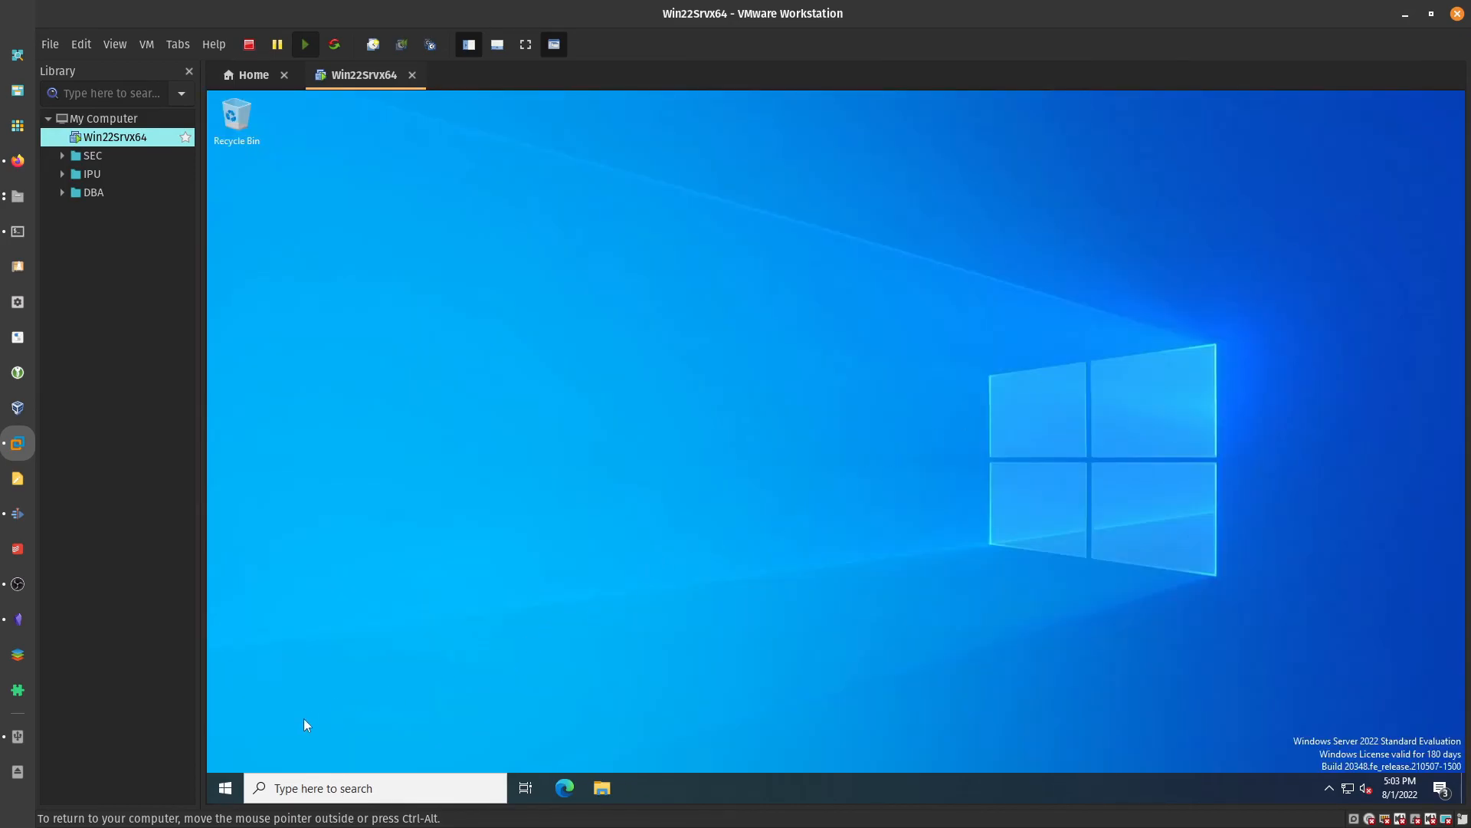
Restart the server, confirming the restart despite possible unsaved work
{"action": "left_click", "coordinate": [225, 788]}
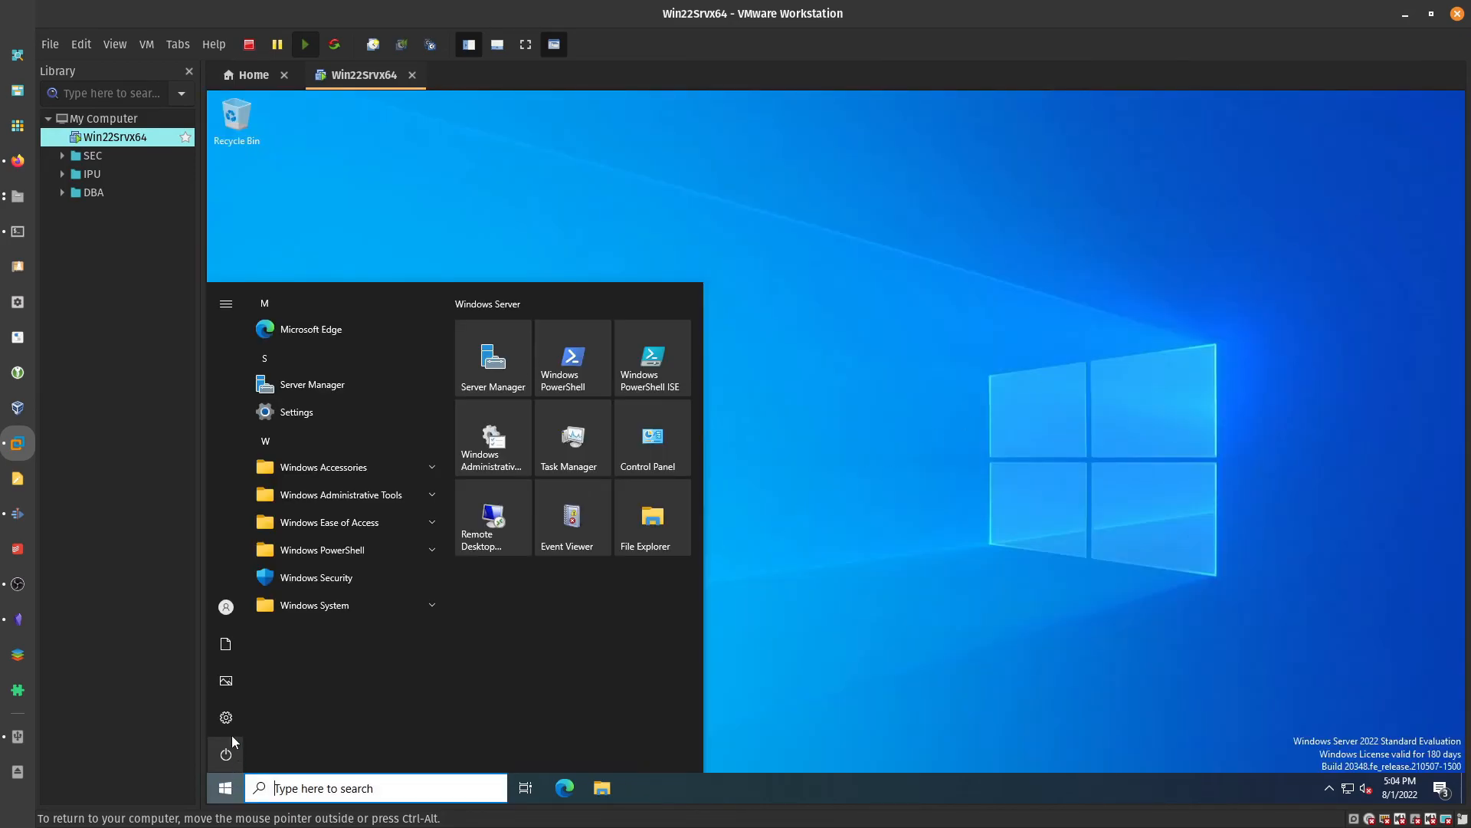
{"action": "left_click", "coordinate": [230, 754]}
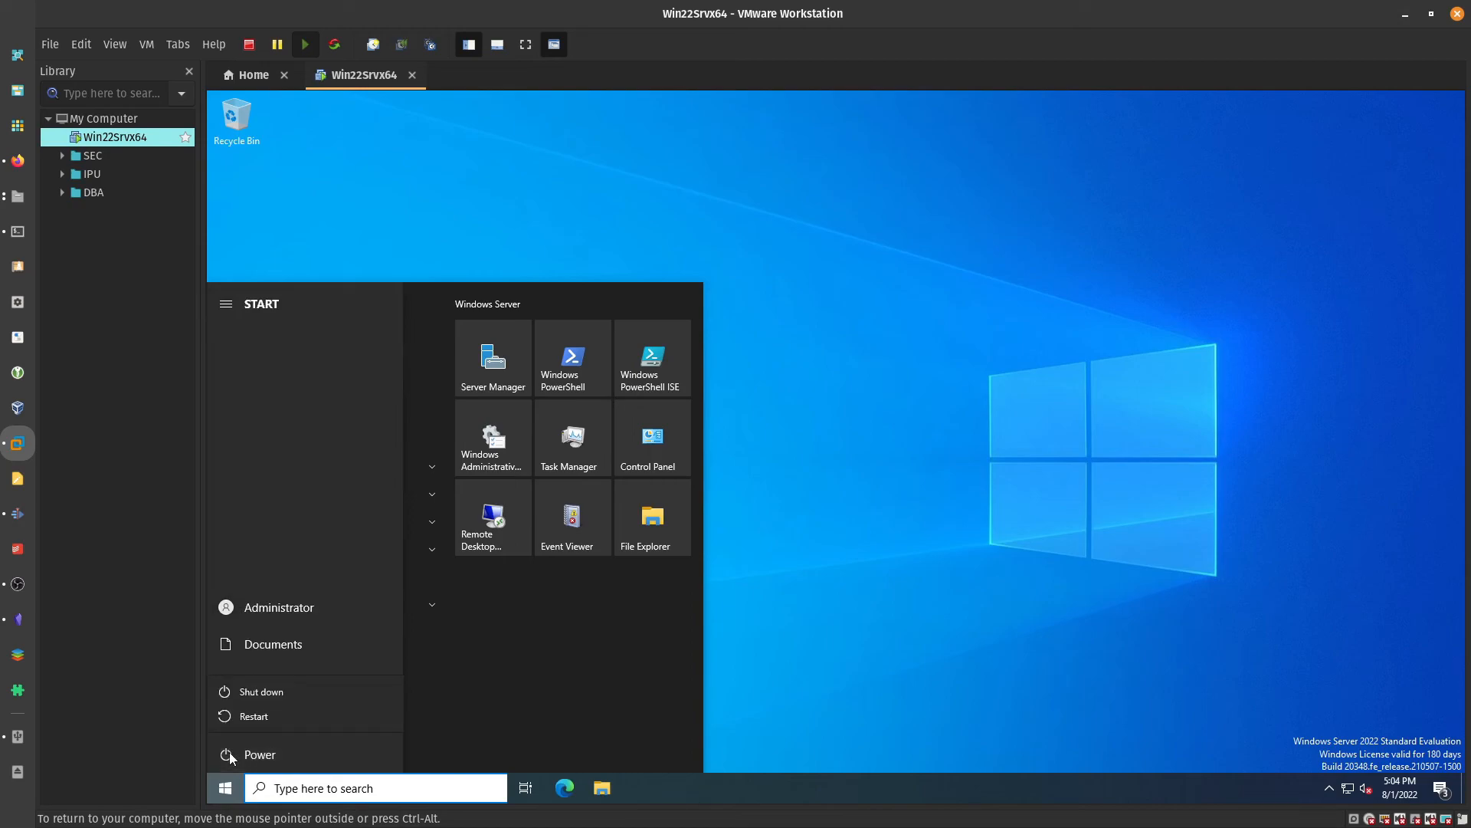
{"action": "left_click", "coordinate": [266, 725]}
{"action": "left_click", "coordinate": [429, 711]}
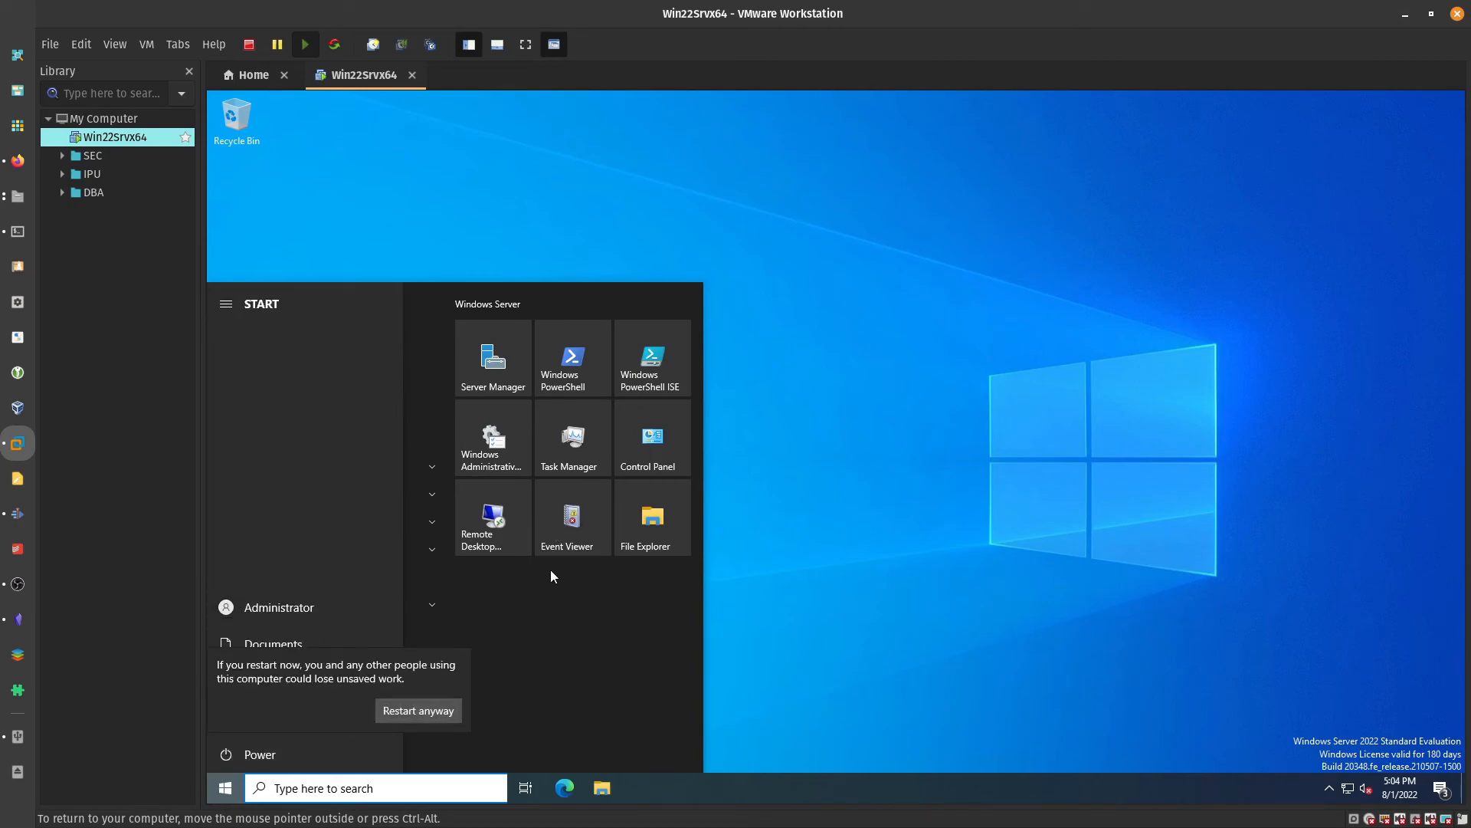
{"action": "left_click", "coordinate": [426, 702]}
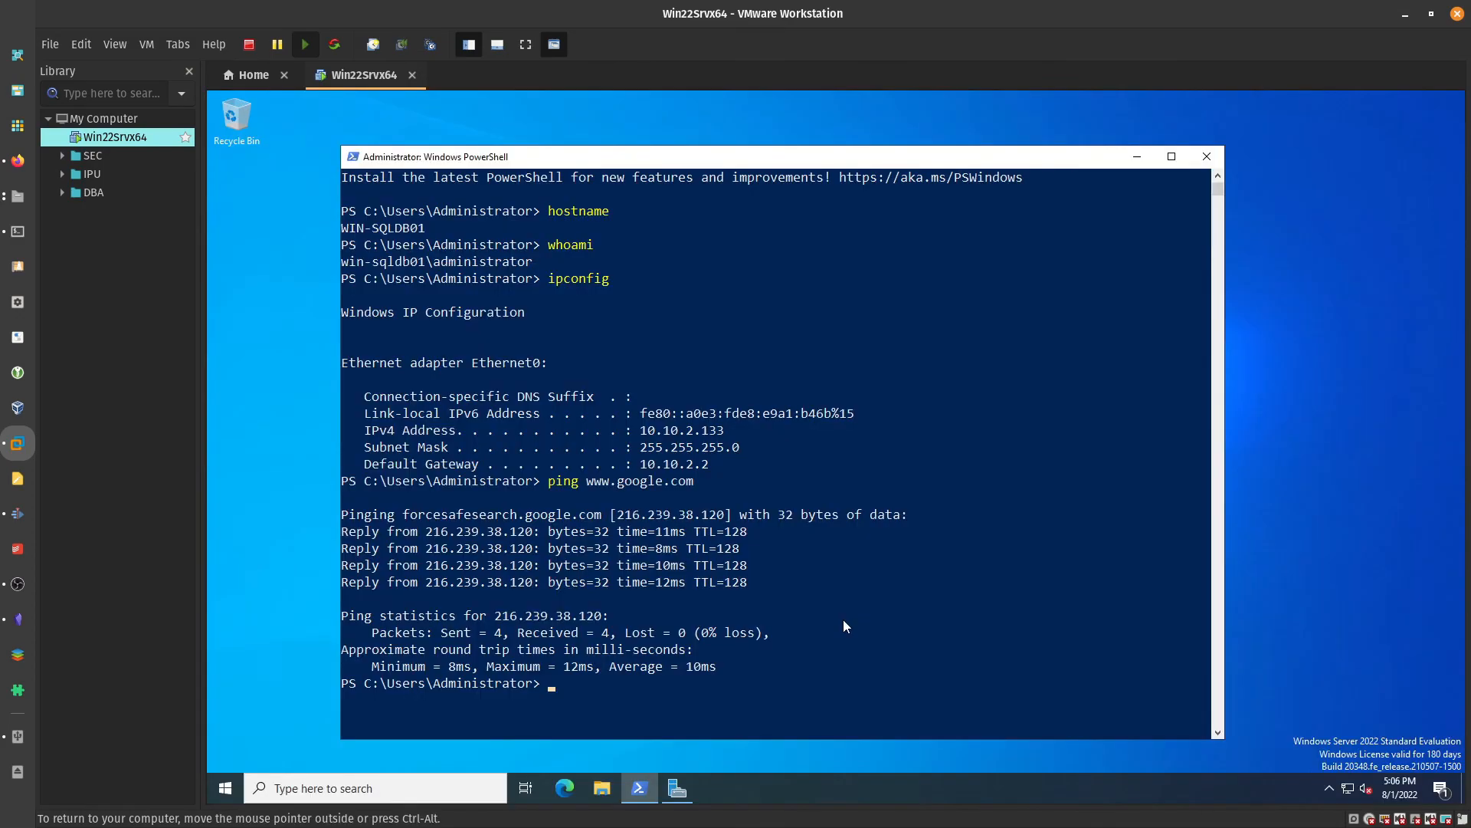